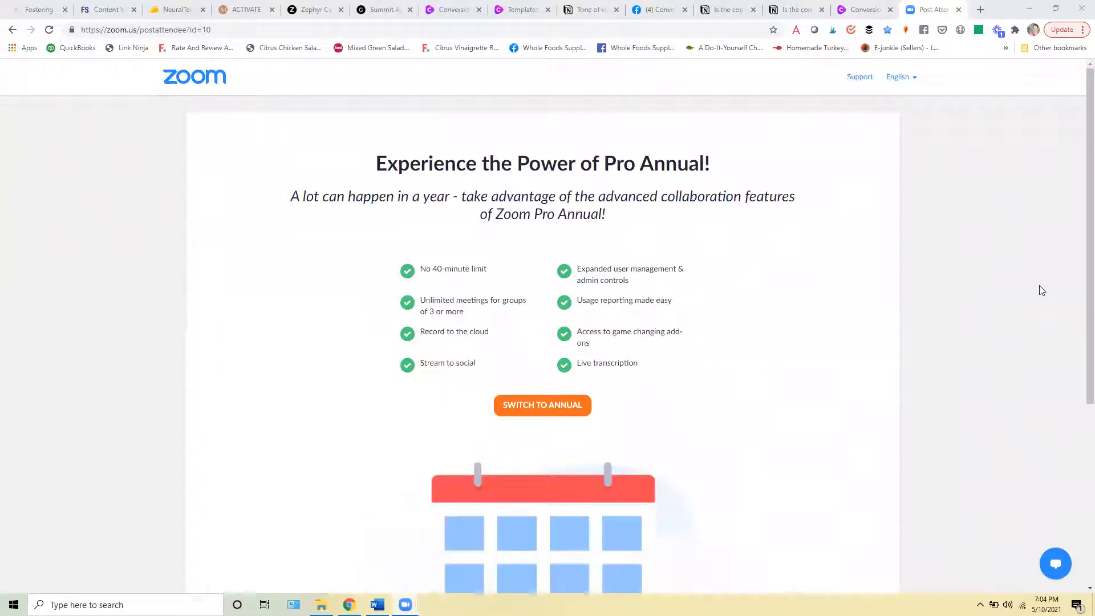
Review the Conversion.ai homepage and the help pages on content originality and copy being new every time, closing both help pages
{"action": "left_click", "coordinate": [864, 9]}
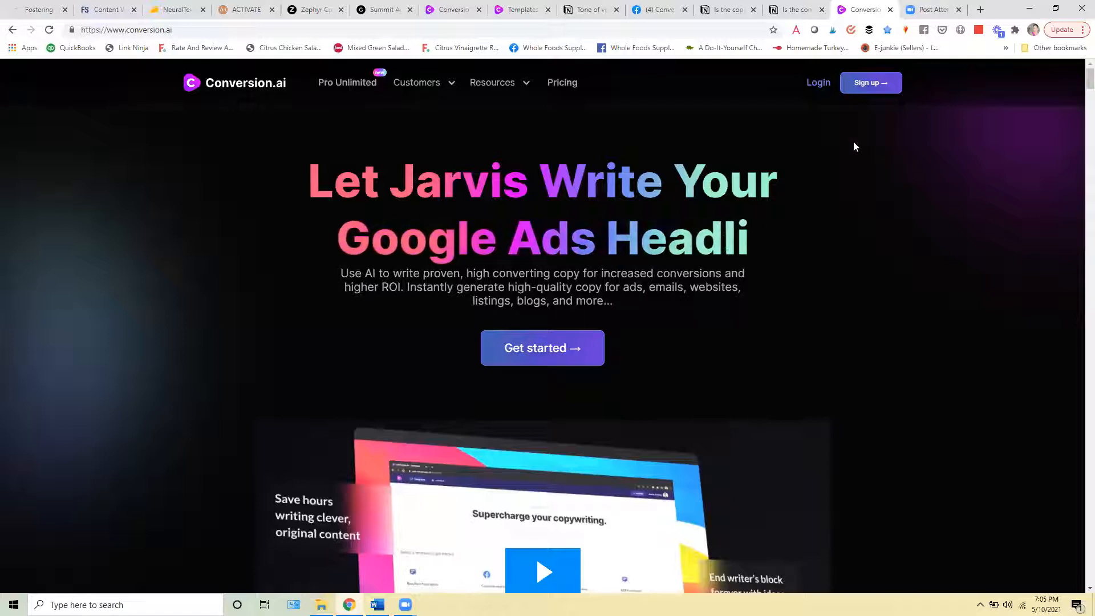
{"action": "left_click", "coordinate": [789, 4]}
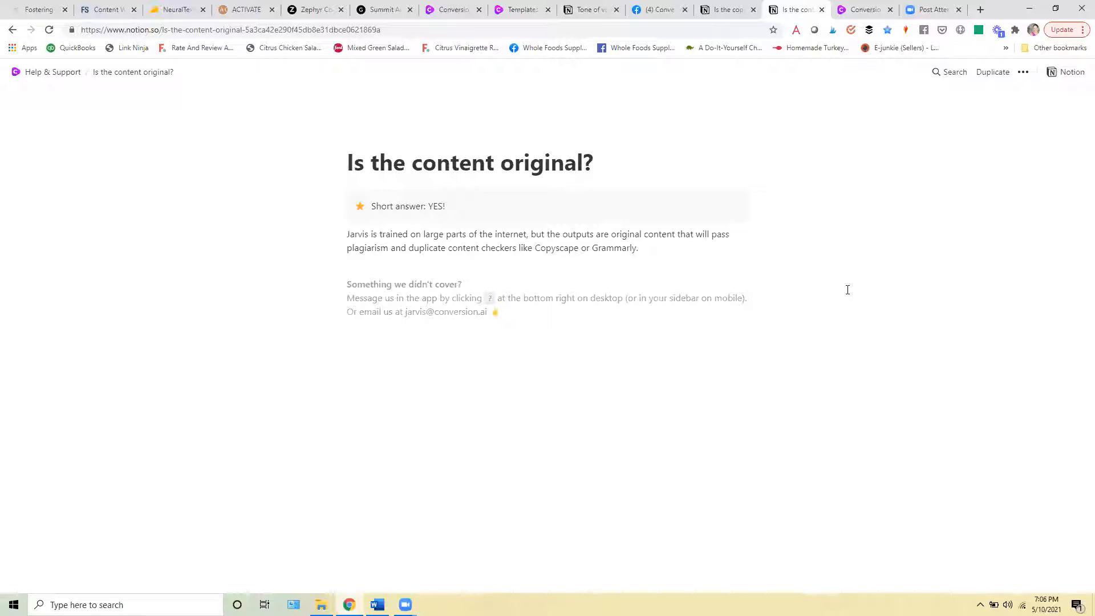
{"action": "left_click", "coordinate": [821, 9]}
{"action": "left_click", "coordinate": [727, 6]}
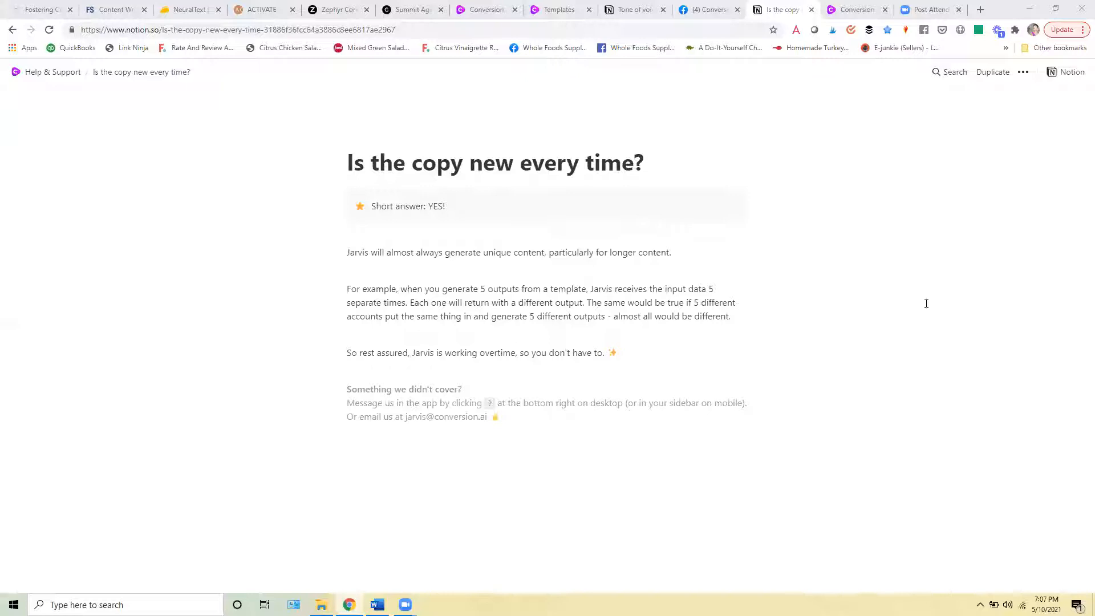
{"action": "left_click", "coordinate": [810, 9]}
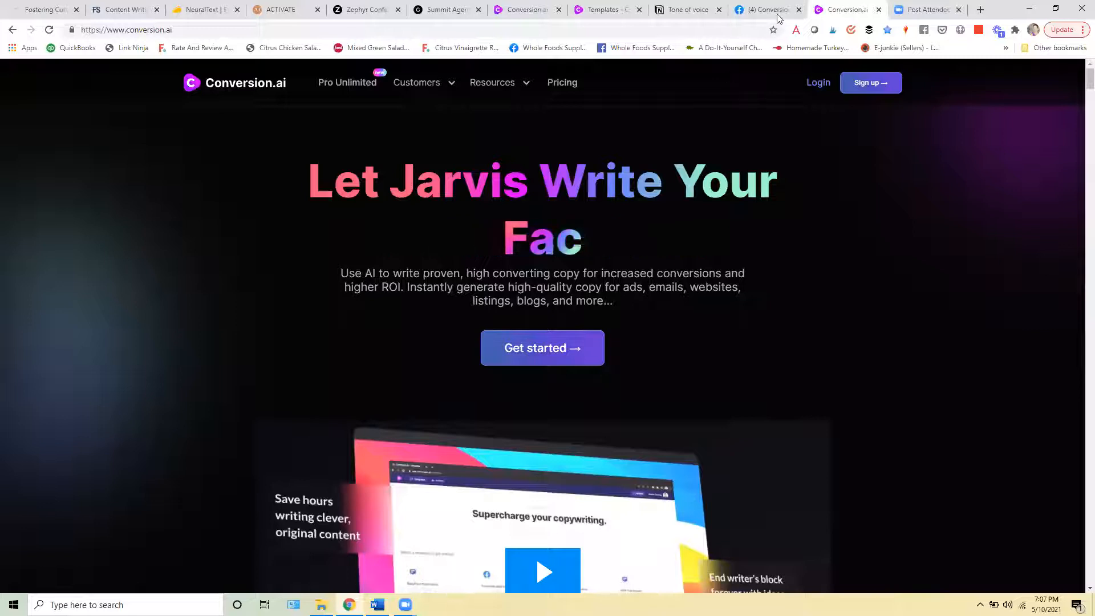
Log in to Conversion.ai from its homepage to reach the template library
{"action": "left_click", "coordinate": [602, 26]}
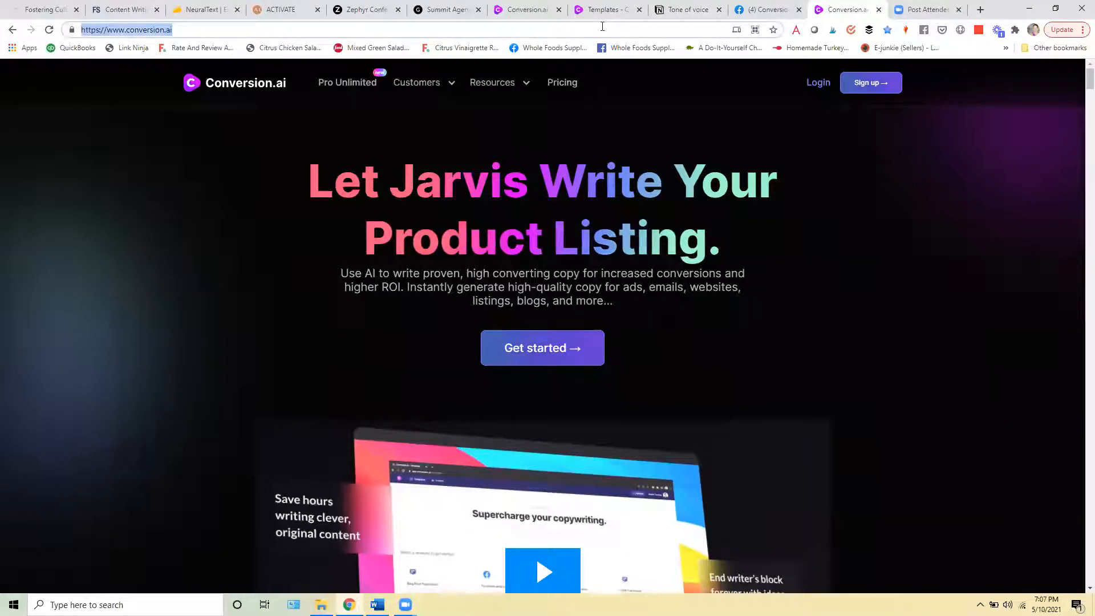
{"action": "left_click", "coordinate": [808, 85]}
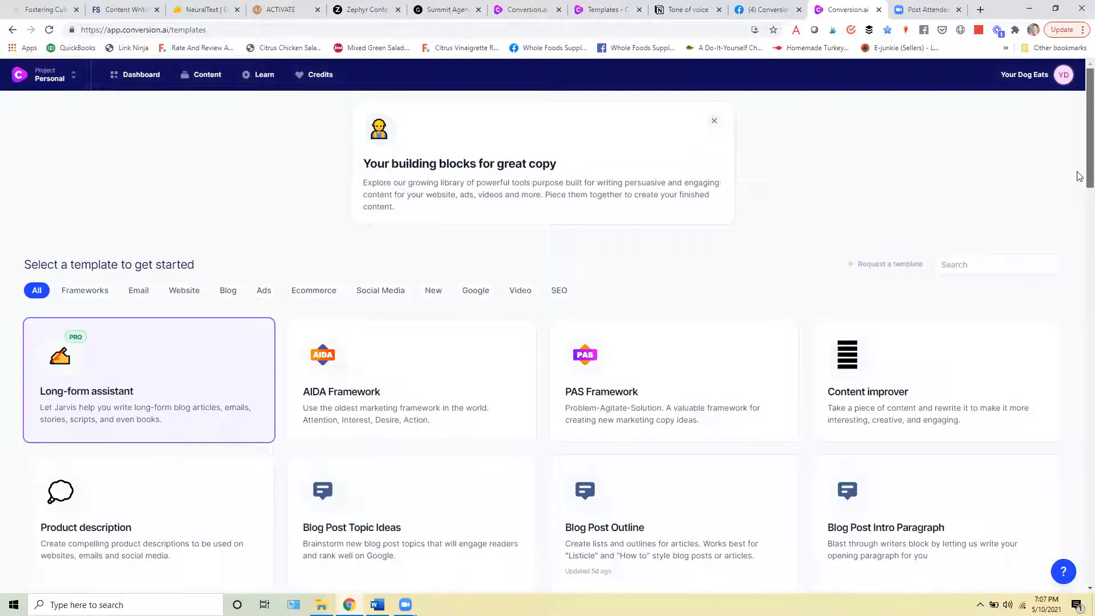
Examine the full range of writing templates in the library, from the long-form assistant to Quora Answers
{"action": "scroll", "coordinate": [1078, 188], "scroll_direction": "down", "scroll_amount": 3}
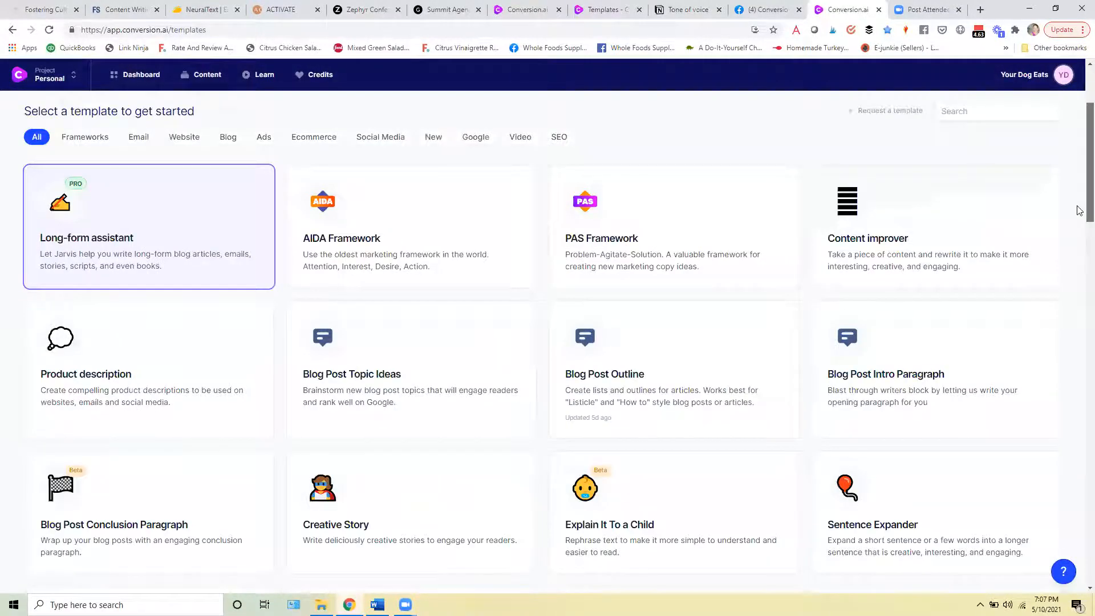
{"action": "scroll", "coordinate": [1079, 205], "scroll_direction": "up", "scroll_amount": 3}
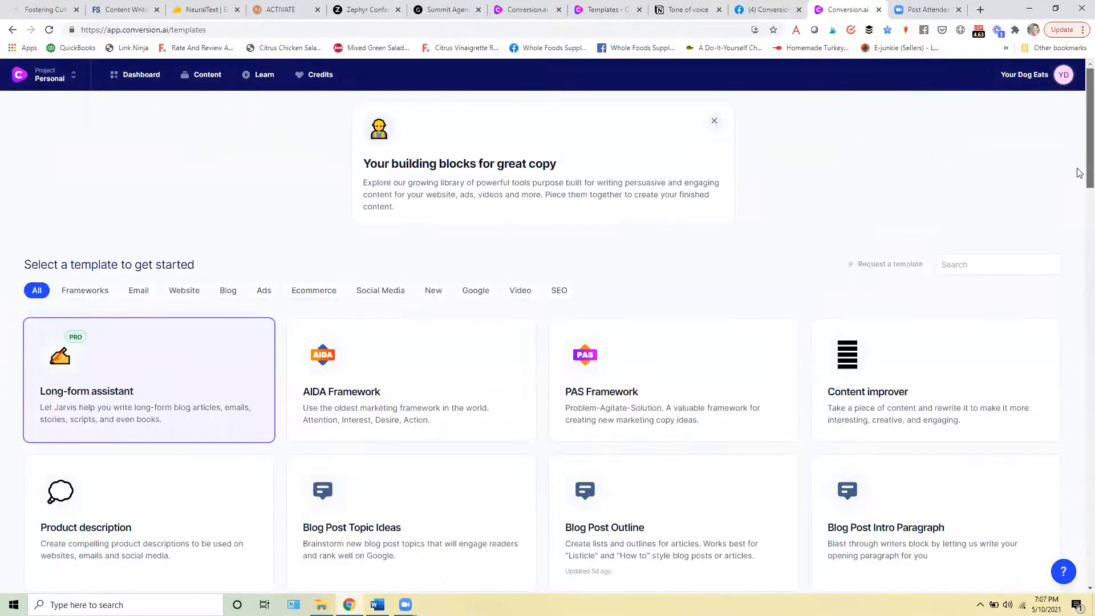
{"action": "scroll", "coordinate": [1079, 172], "scroll_direction": "down", "scroll_amount": 2}
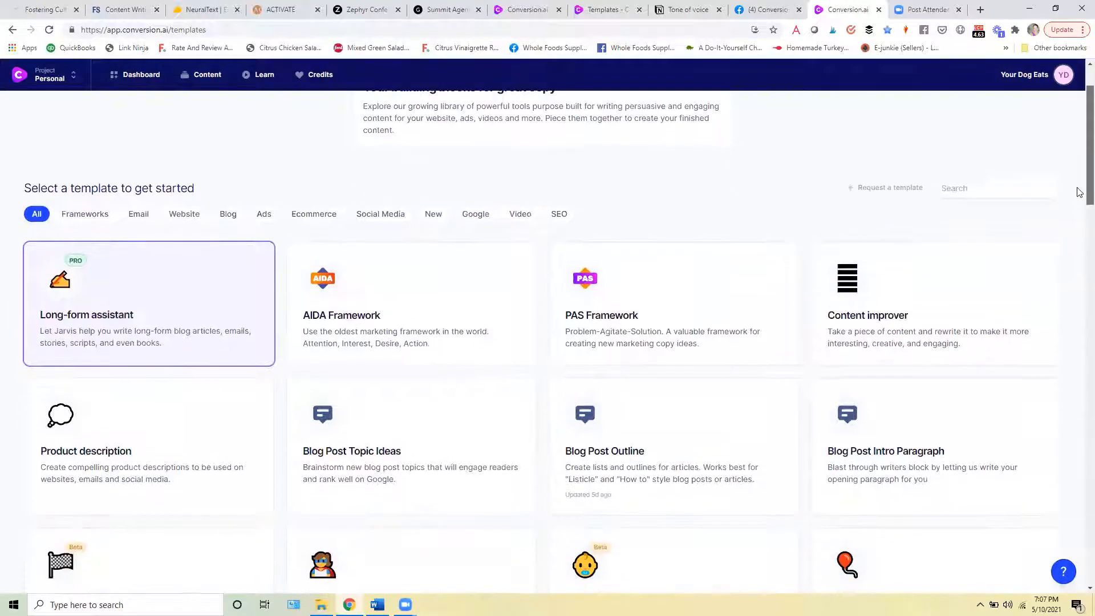
{"action": "scroll", "coordinate": [1078, 194], "scroll_direction": "down", "scroll_amount": 2}
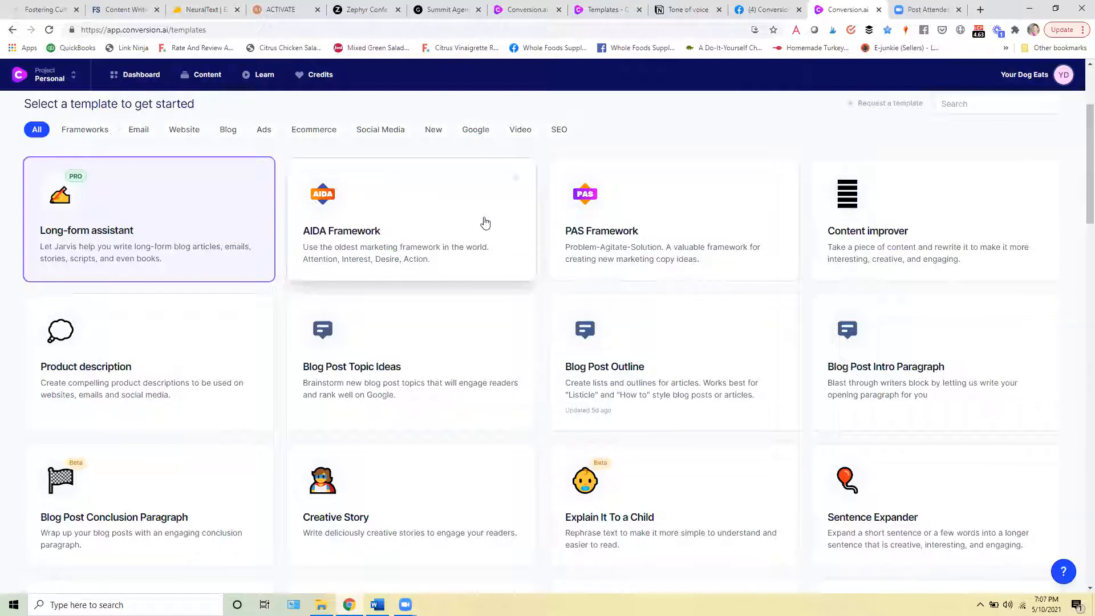
{"action": "scroll", "coordinate": [1079, 185], "scroll_direction": "down", "scroll_amount": 6}
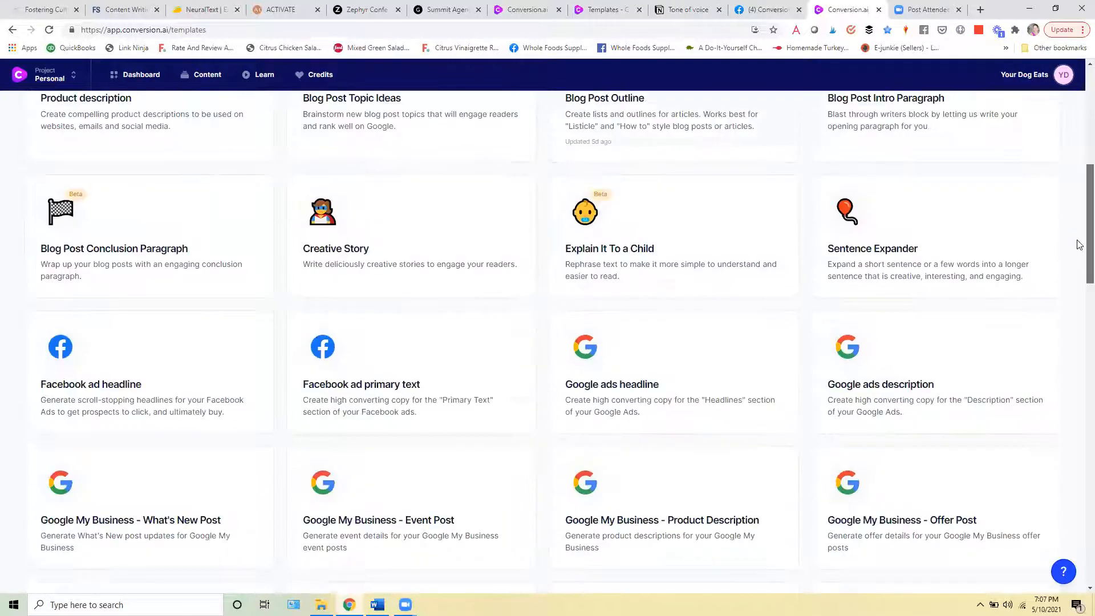
{"action": "scroll", "coordinate": [1079, 285], "scroll_direction": "down", "scroll_amount": 5}
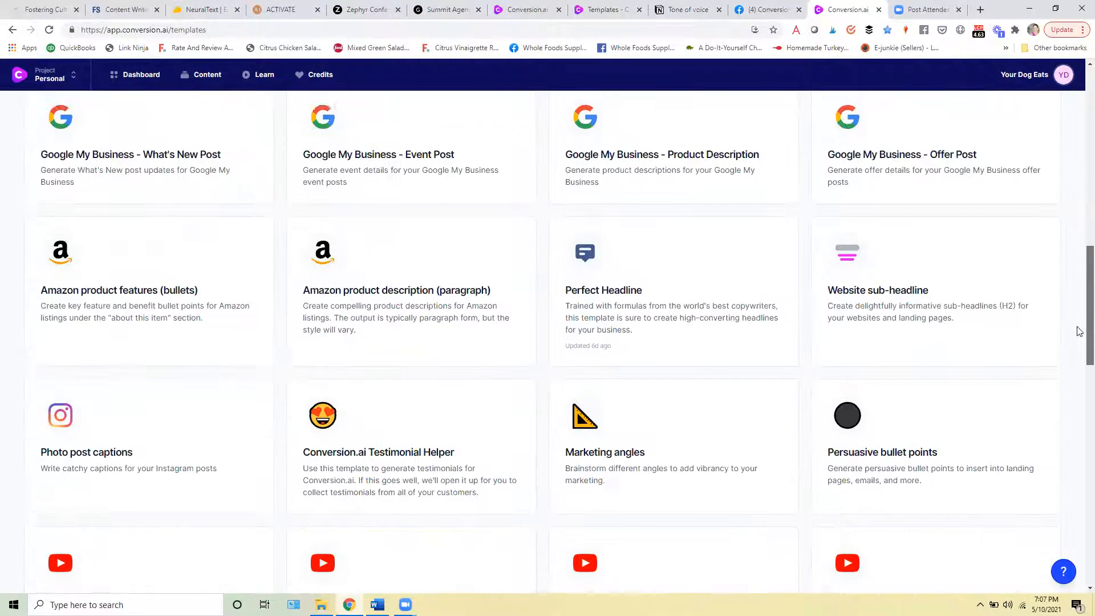
{"action": "scroll", "coordinate": [1079, 337], "scroll_direction": "down", "scroll_amount": 5}
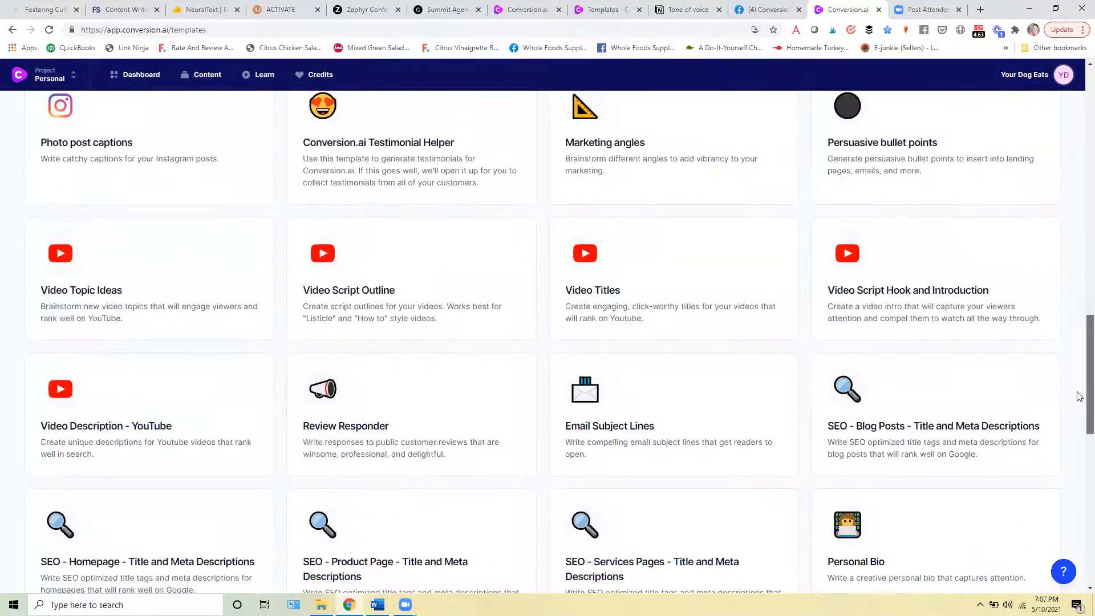
{"action": "scroll", "coordinate": [1079, 396], "scroll_direction": "down", "scroll_amount": 5}
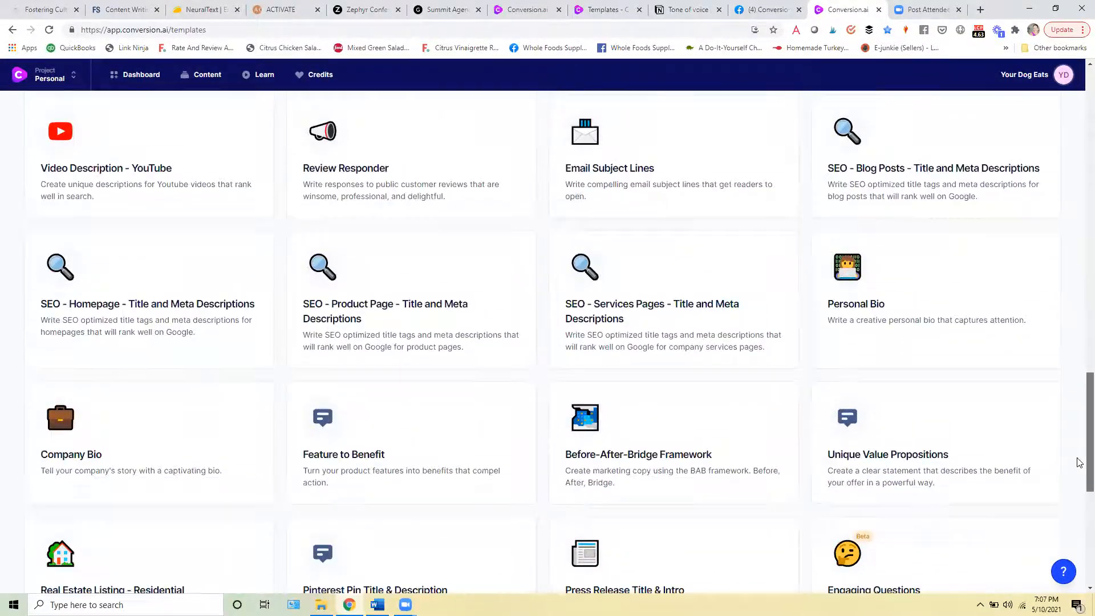
{"action": "scroll", "coordinate": [1079, 463], "scroll_direction": "down", "scroll_amount": 4}
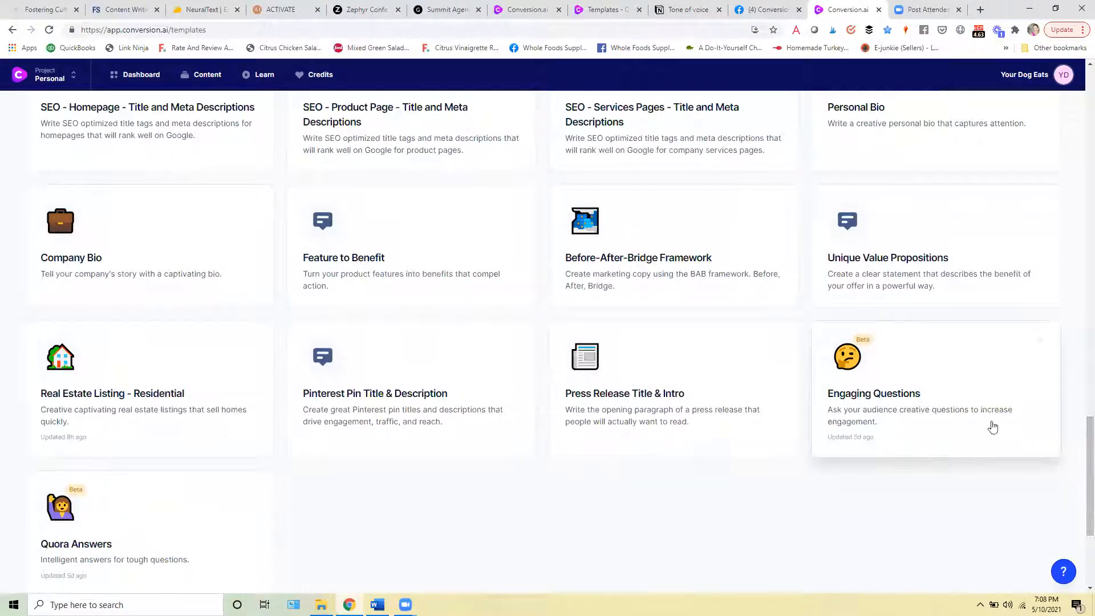
{"action": "left_click_drag", "start_coordinate": [1086, 473], "coordinate": [1079, 101]}
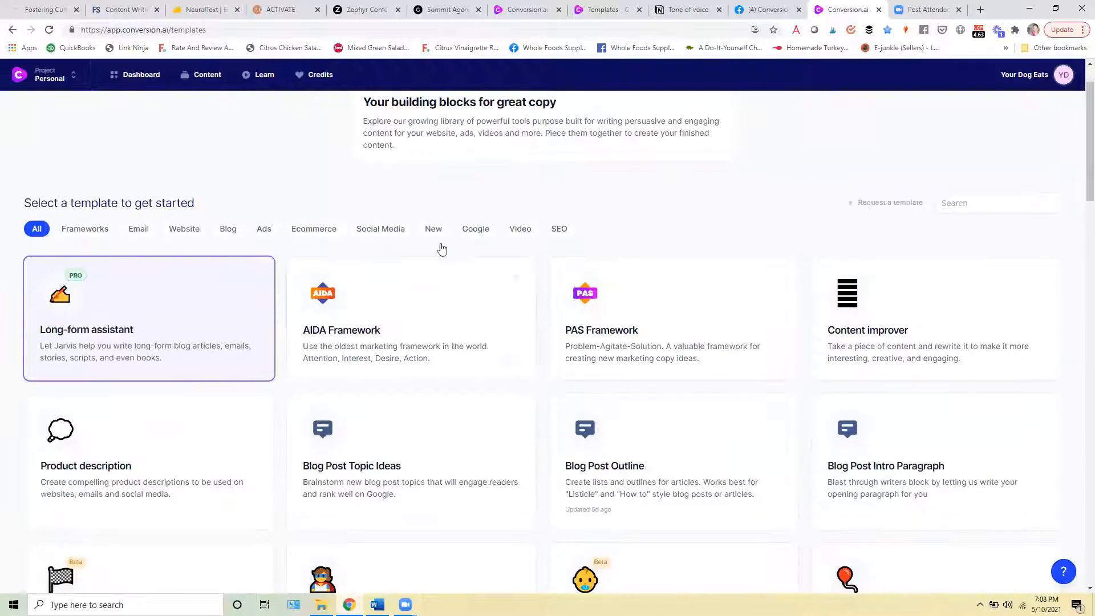
Start new long-form content with the description "Write a blog post about what people should eat before doing a long run."
{"action": "left_click", "coordinate": [246, 281]}
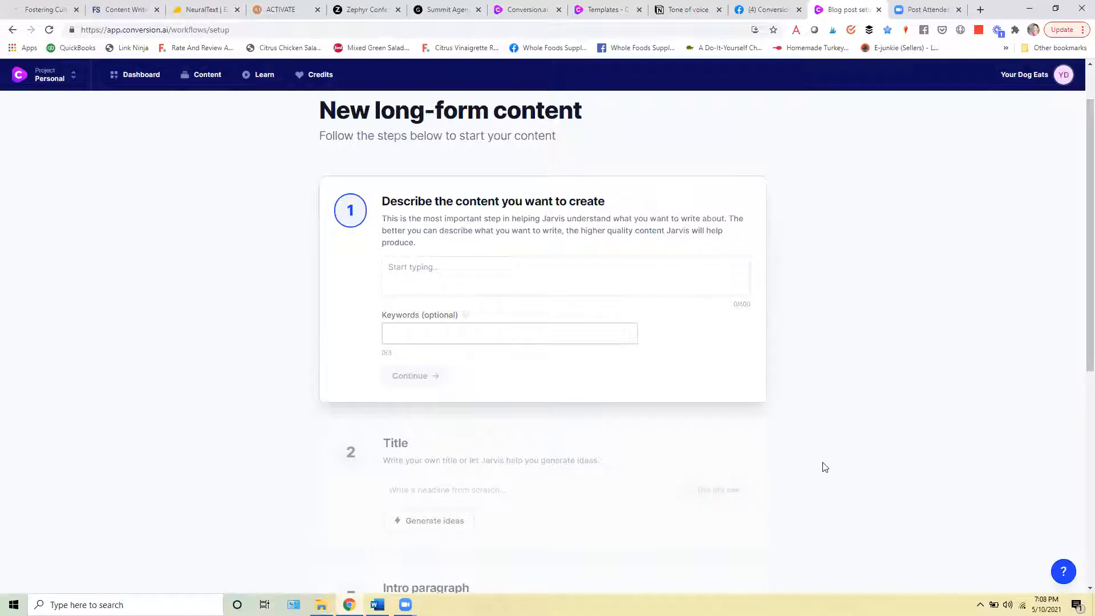
{"action": "left_click", "coordinate": [547, 276]}
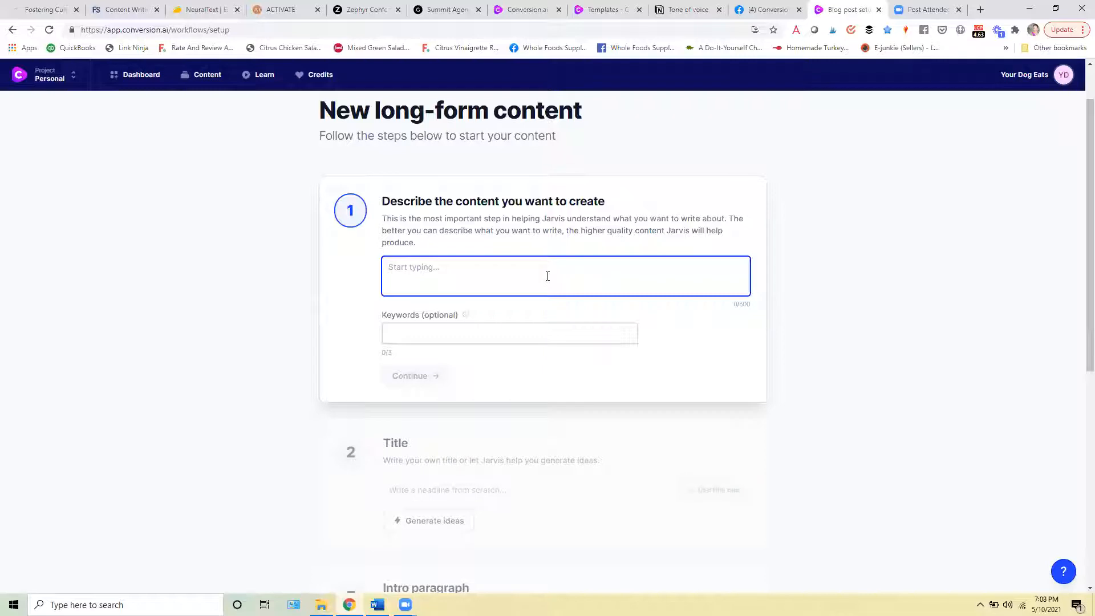
{"action": "type", "text": "Write a blog post about wha"}
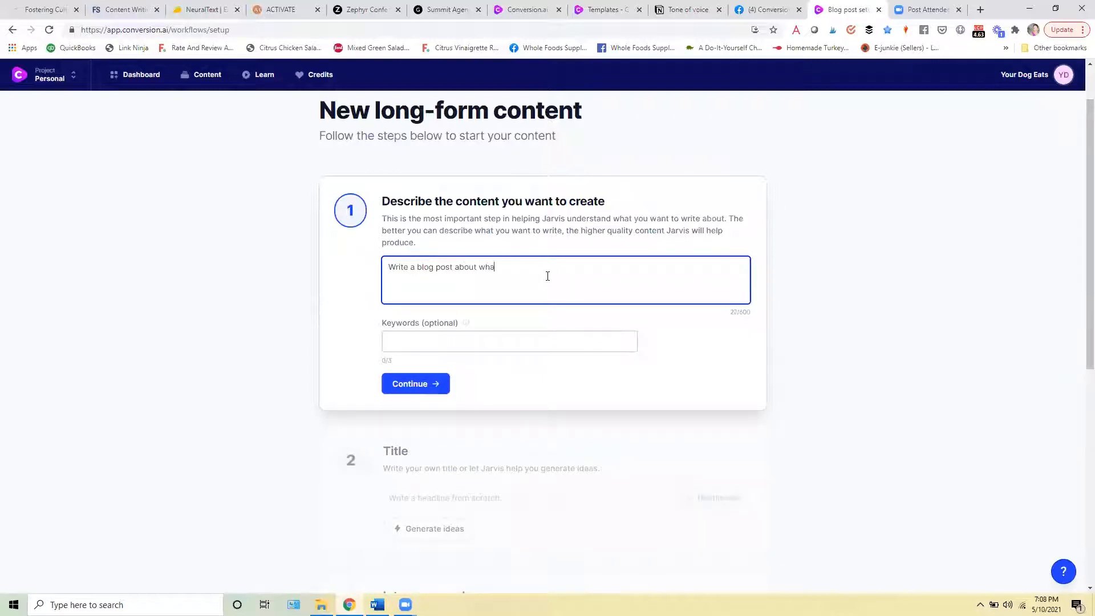
{"action": "type", "text": "t people should eat boefore doing a long run."}
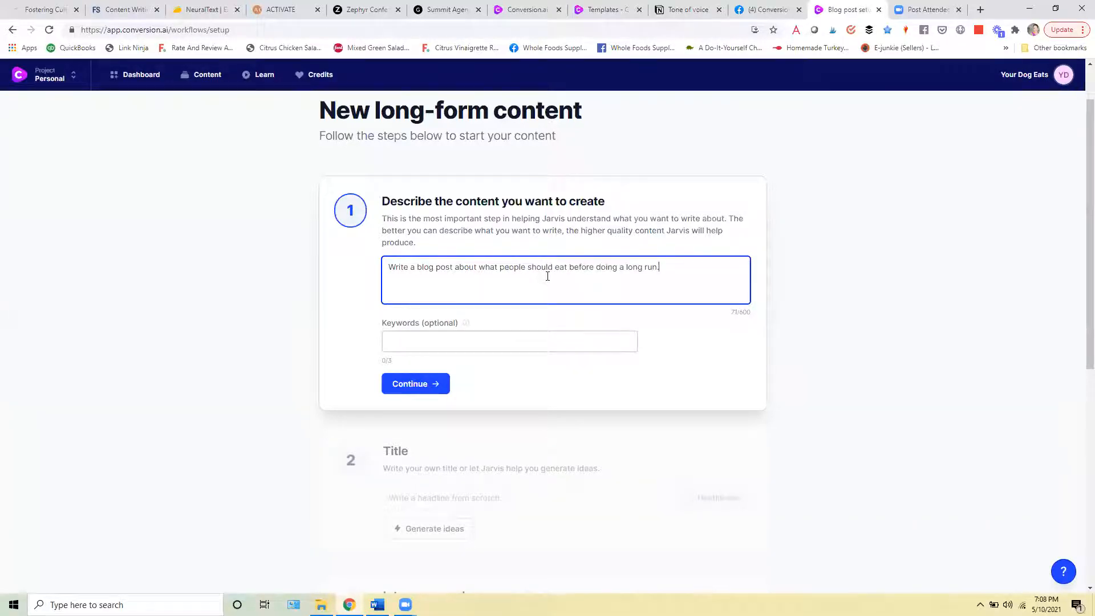
Try to add the keyword phrase "what to eat before a long run" and continue to the title stage
{"action": "left_click", "coordinate": [549, 336]}
{"action": "type", "text": "what to eat before a long run"}
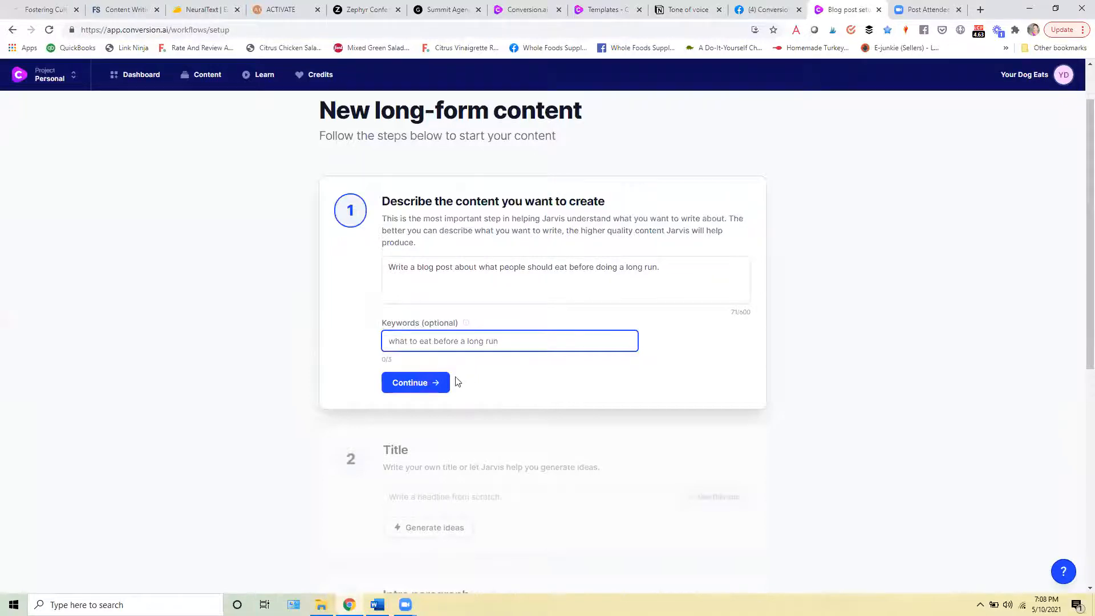
{"action": "left_click", "coordinate": [417, 381]}
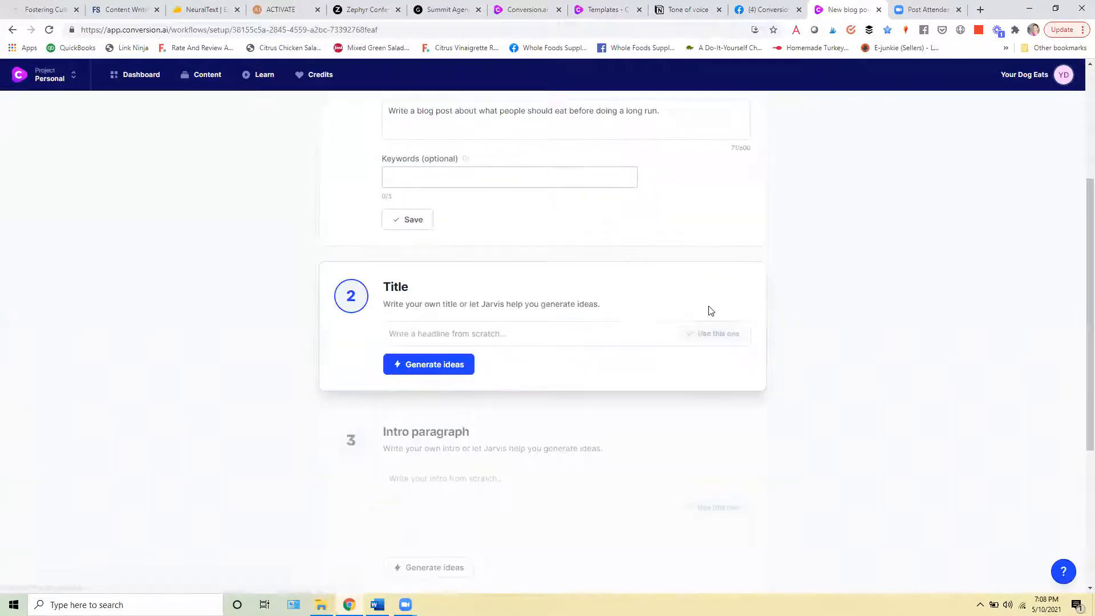
Generate title ideas and use "What to Eat Before Running for Long: Fueling Strategies"
{"action": "left_click", "coordinate": [433, 368]}
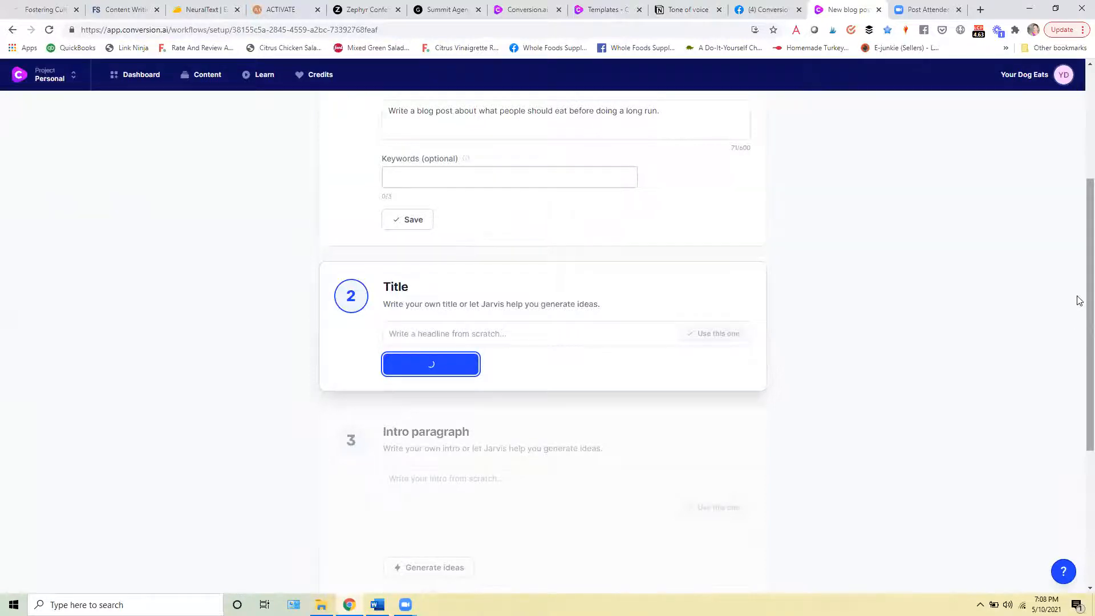
{"action": "scroll", "coordinate": [1079, 365], "scroll_direction": "down", "scroll_amount": 1}
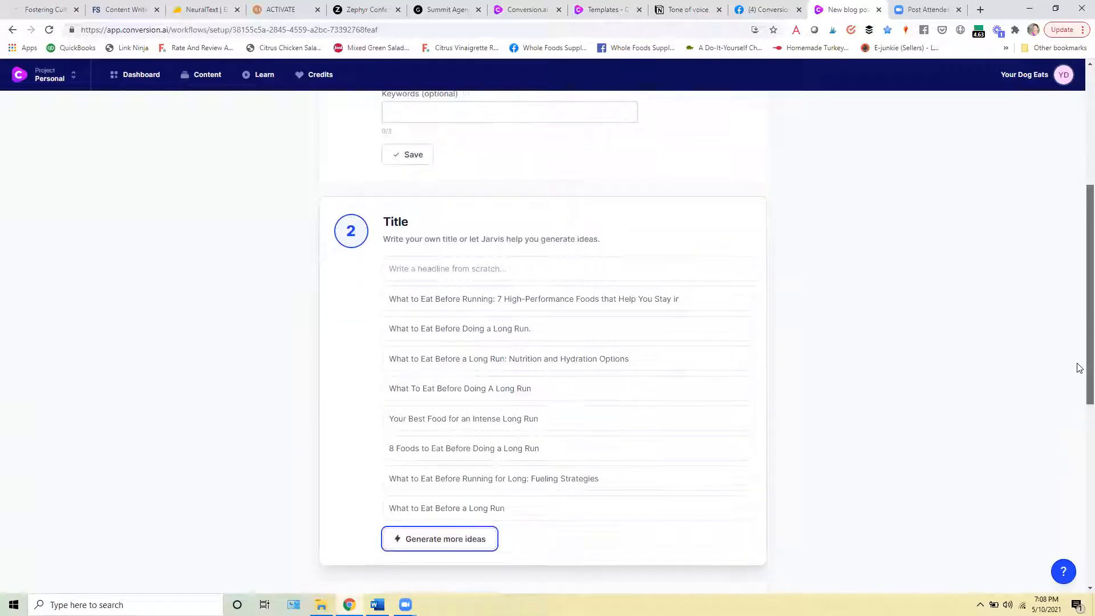
{"action": "scroll", "coordinate": [1078, 371], "scroll_direction": "down", "scroll_amount": 1}
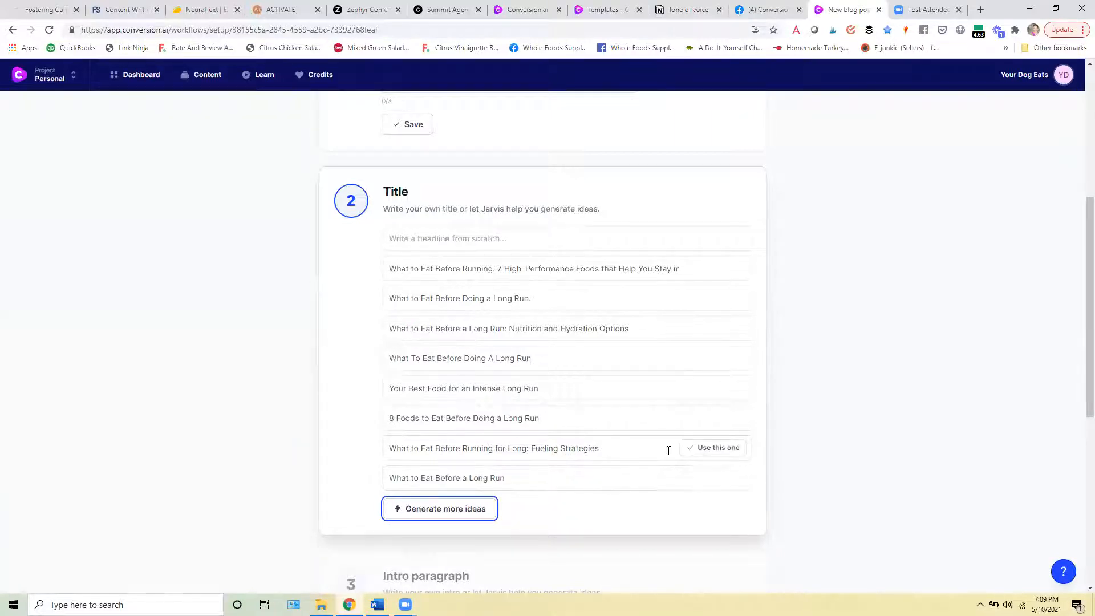
{"action": "left_click", "coordinate": [715, 448]}
Reword the chosen title to "What to Eat Before a Long Run: Your Best Fueling Strategies" and apply it
{"action": "left_click", "coordinate": [517, 163]}
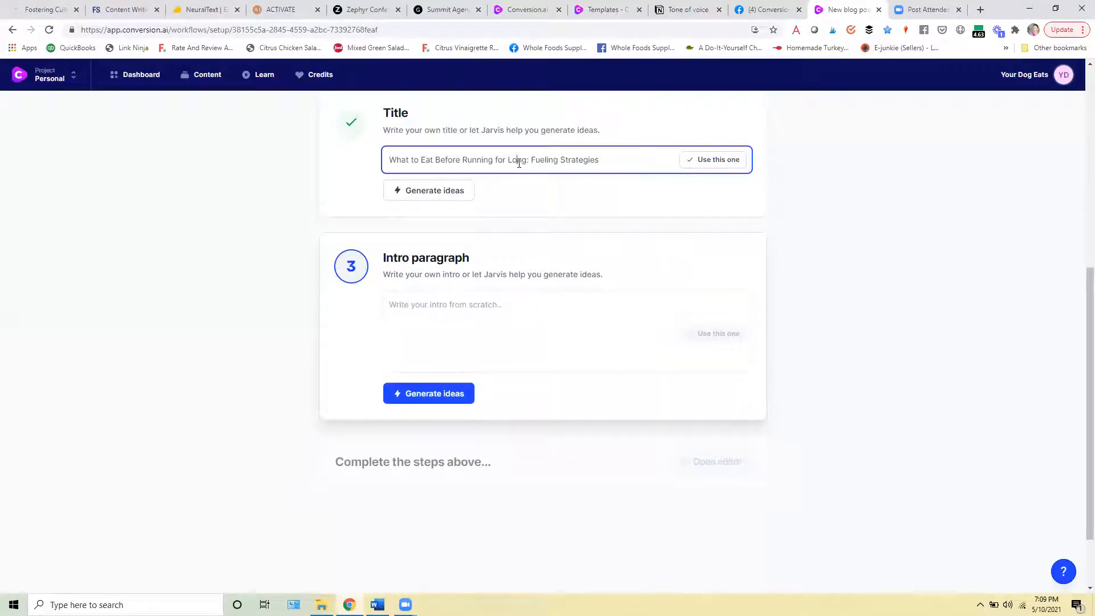
{"action": "left_click_drag", "start_coordinate": [527, 160], "coordinate": [466, 156]}
{"action": "type", "text": "a Long Run: Your Best"}
{"action": "left_click", "coordinate": [691, 163]}
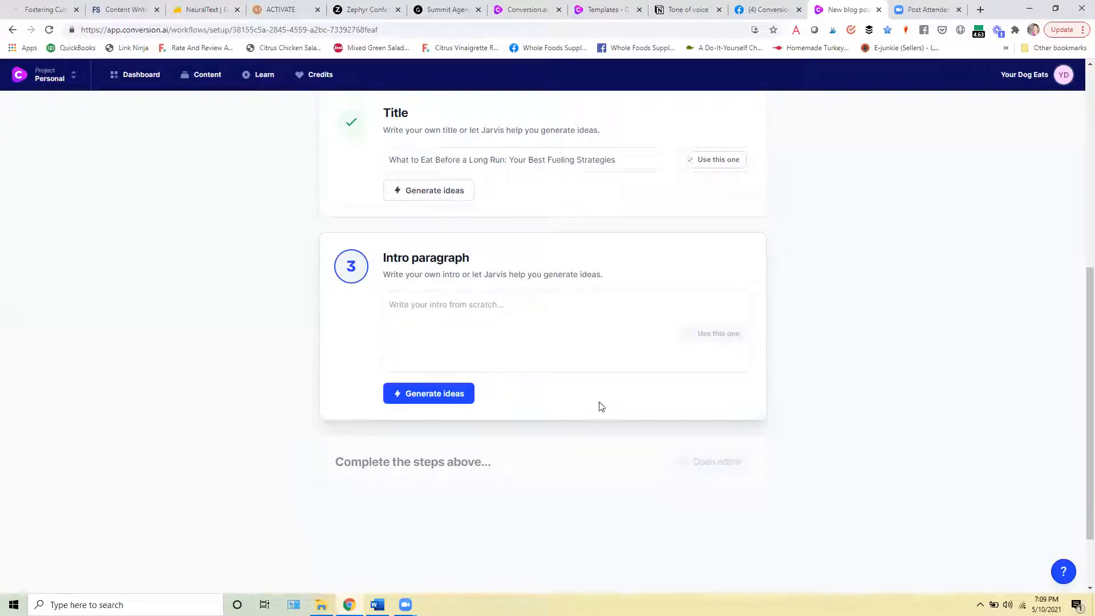
Generate a first set of intro paragraph ideas for the blog post
{"action": "left_click", "coordinate": [557, 336]}
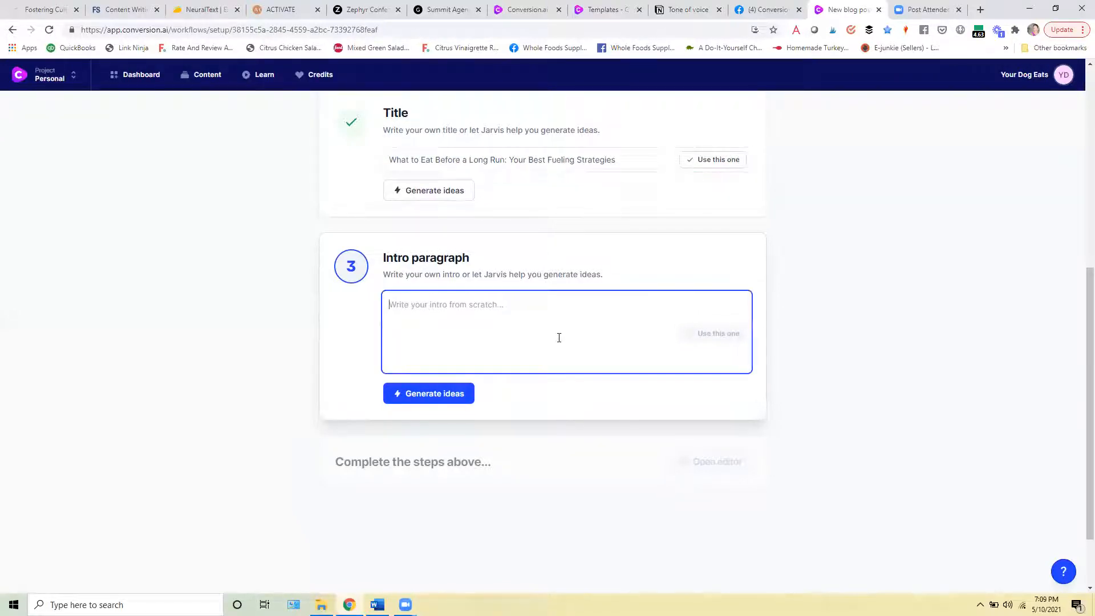
{"action": "left_click", "coordinate": [443, 401]}
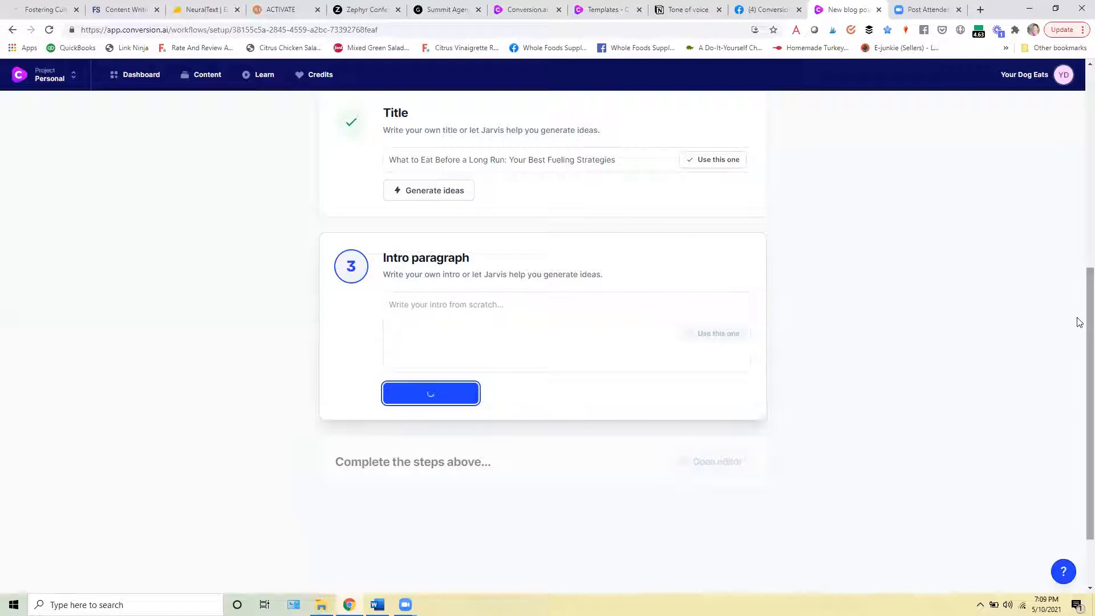
{"action": "scroll", "coordinate": [1079, 354], "scroll_direction": "down", "scroll_amount": 3}
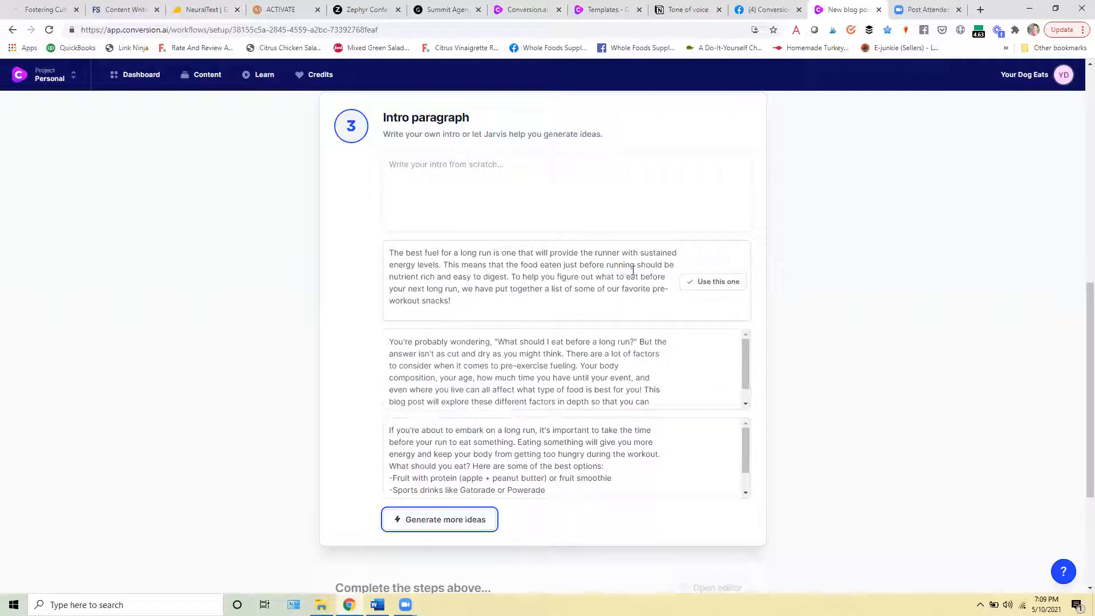
Generate more intro paragraph ideas and use the one starting "It's time to get your running shoes on, because it's marathon season!"
{"action": "left_click", "coordinate": [459, 518]}
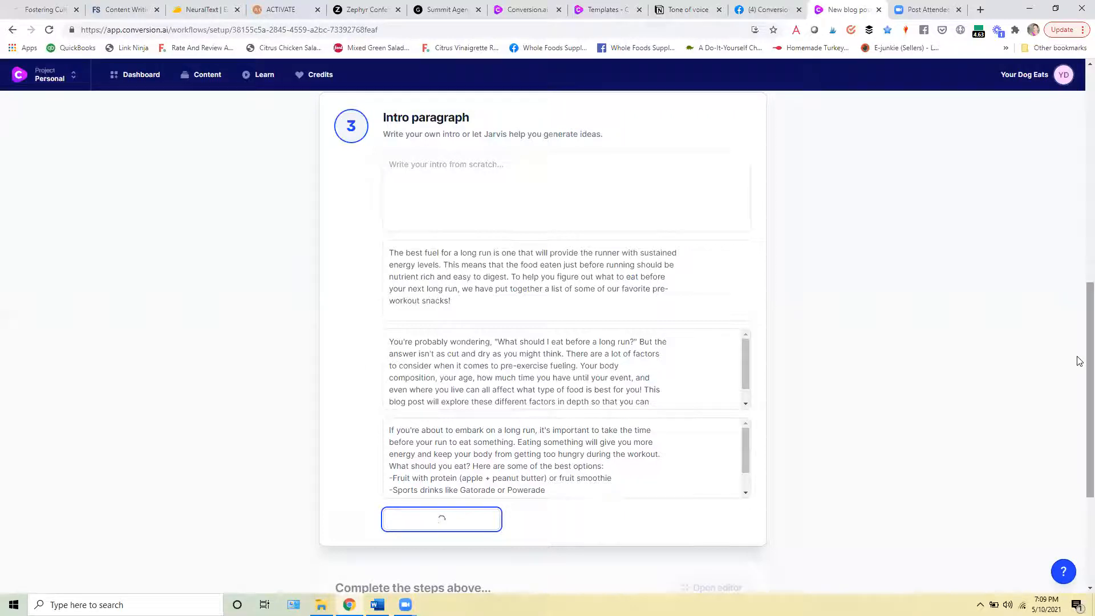
{"action": "scroll", "coordinate": [1078, 360], "scroll_direction": "down", "scroll_amount": 1}
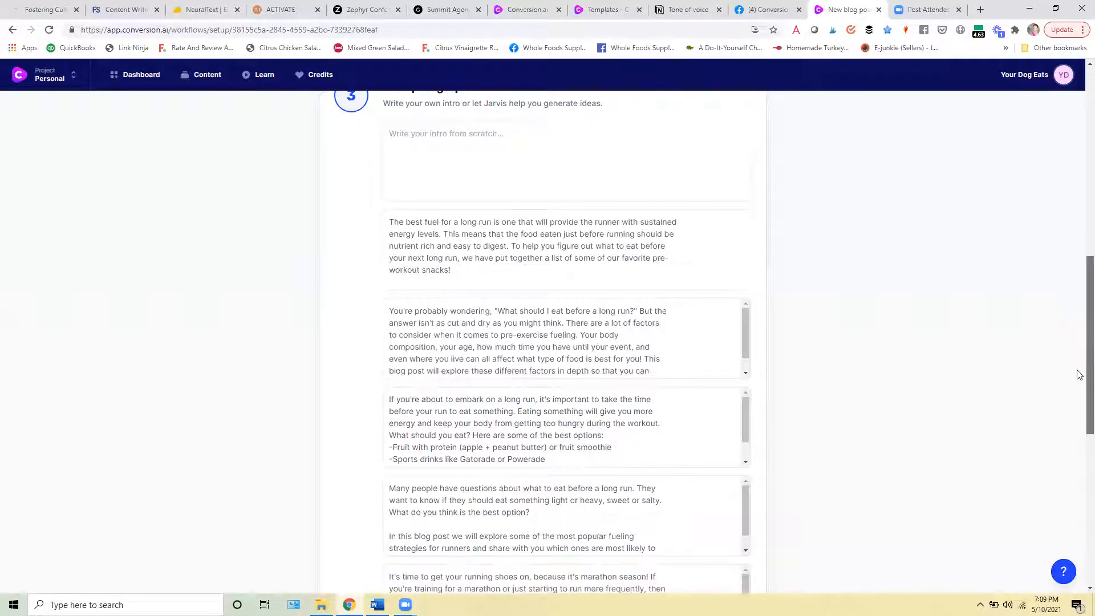
{"action": "scroll", "coordinate": [1079, 379], "scroll_direction": "down", "scroll_amount": 1}
{"action": "scroll", "coordinate": [1078, 405], "scroll_direction": "down", "scroll_amount": 1}
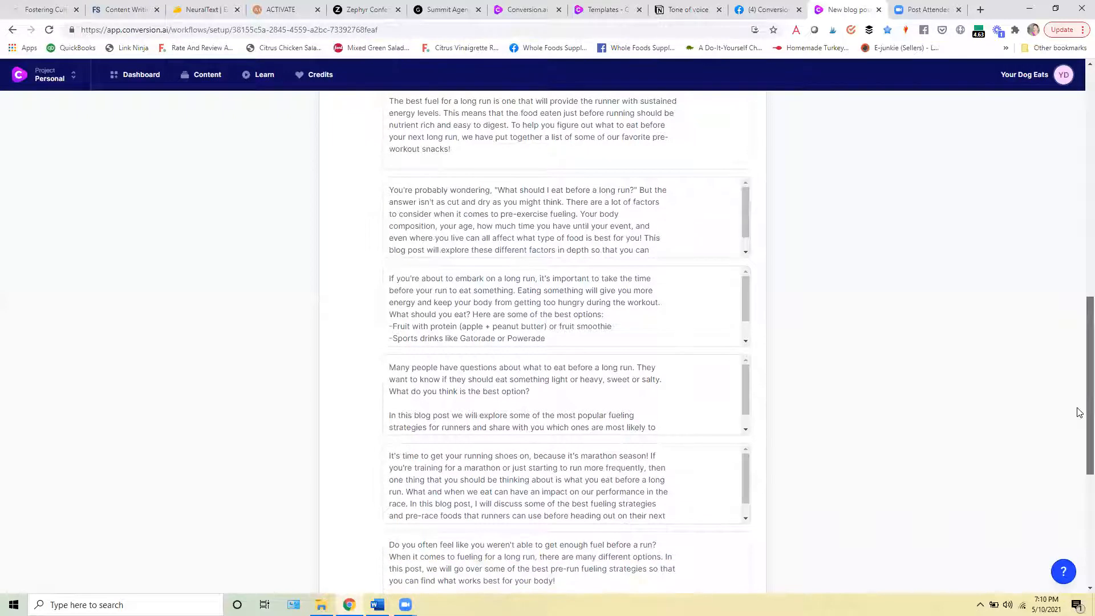
{"action": "scroll", "coordinate": [1078, 417], "scroll_direction": "down", "scroll_amount": 2}
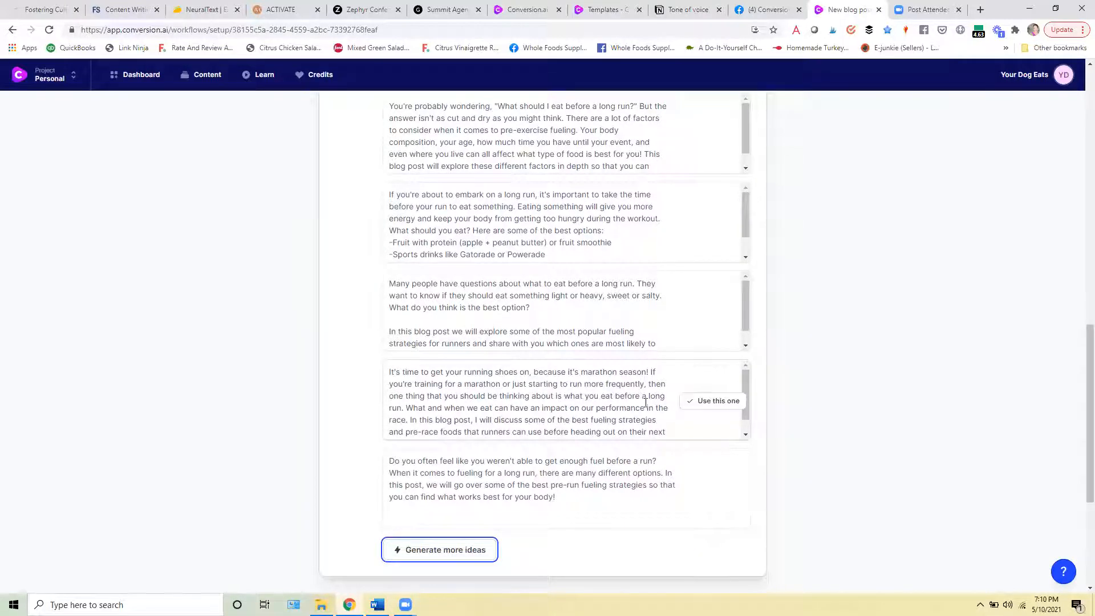
{"action": "left_click", "coordinate": [730, 400]}
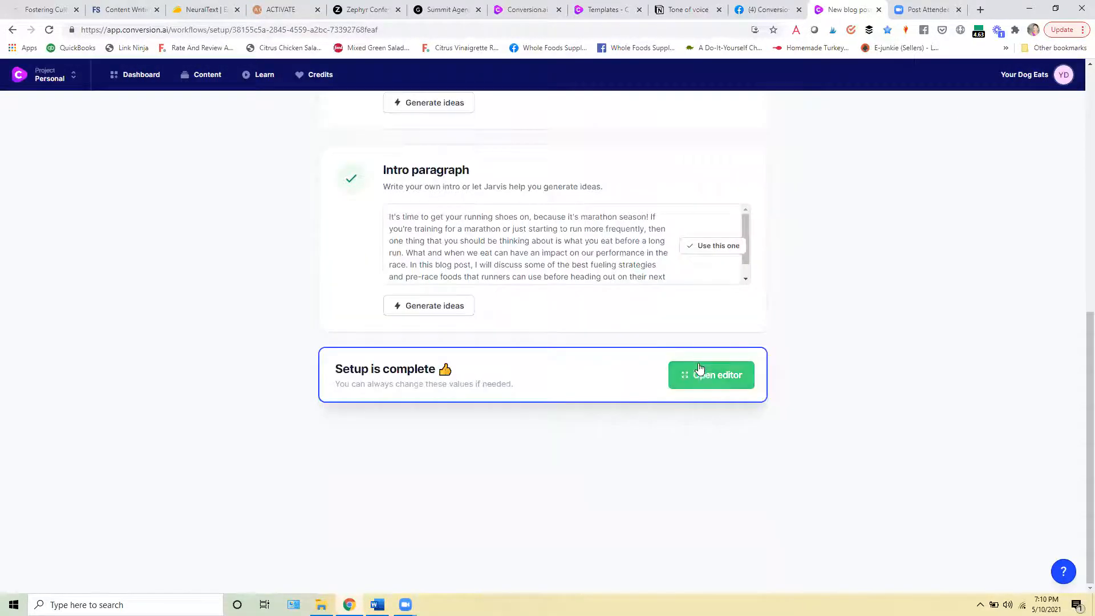
Open the blog post in the editor, start a blank line above the intro, and copy the title from the document settings
{"action": "left_click", "coordinate": [710, 376]}
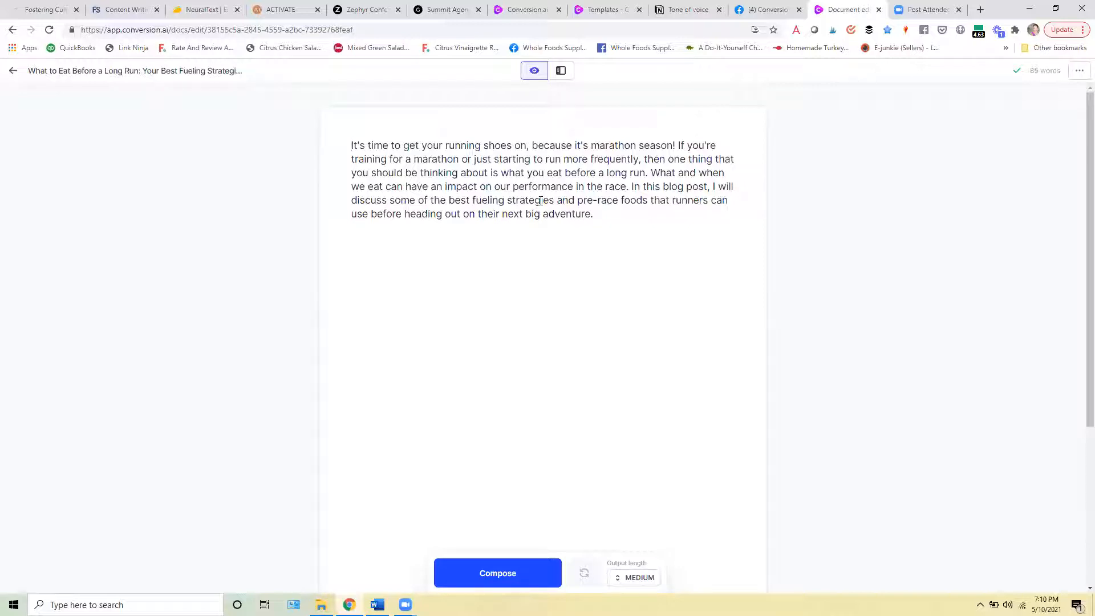
{"action": "key", "text": "Return"}
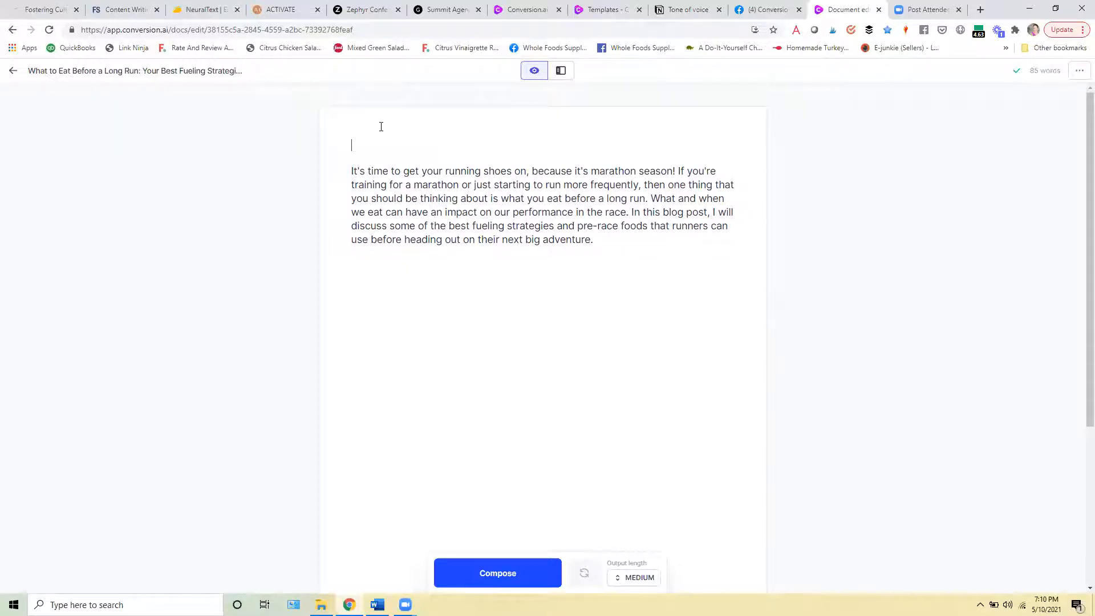
{"action": "left_click", "coordinate": [223, 73]}
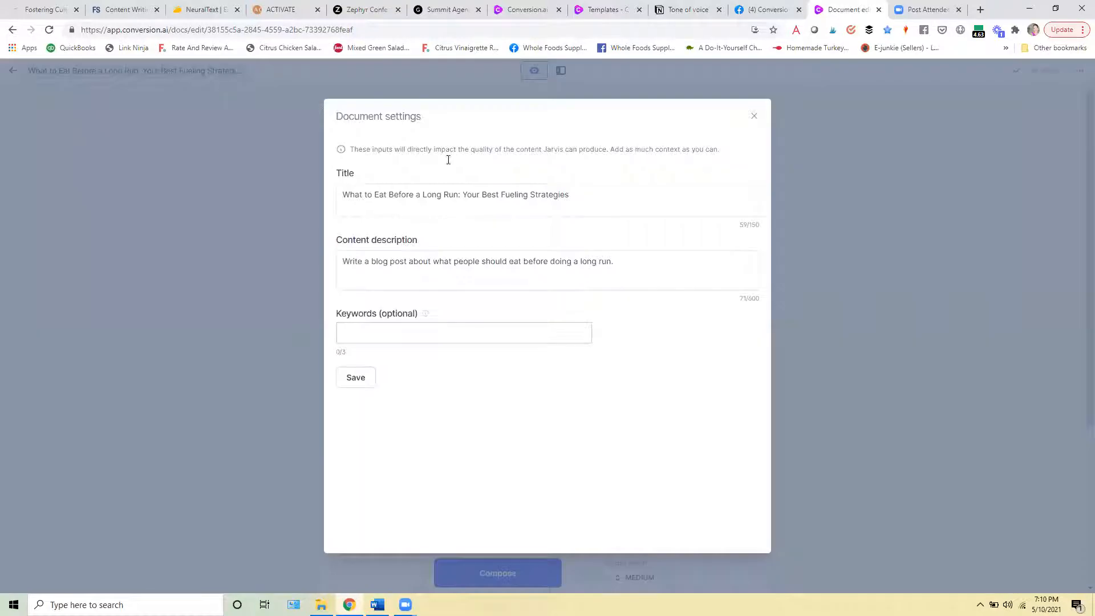
{"action": "triple_click", "coordinate": [513, 196]}
{"action": "key", "text": "ctrl+c"}
{"action": "left_click", "coordinate": [754, 116]}
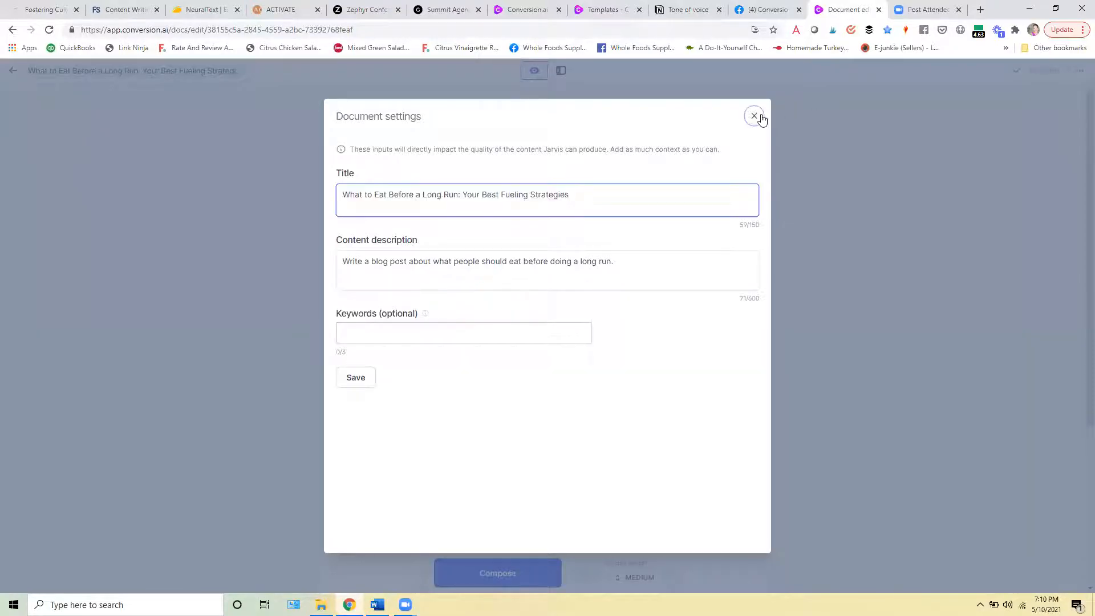
Paste the title "What to Eat Before a Long Run: Your Best Fueling Strategies" above the intro and format it as Heading 1
{"action": "left_click", "coordinate": [350, 171]}
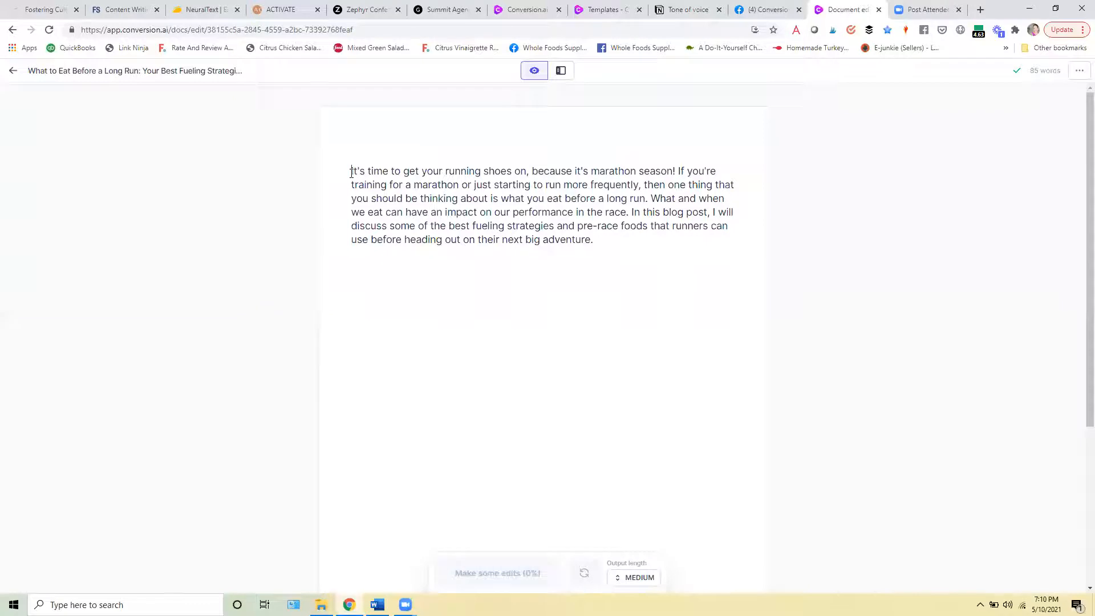
{"action": "key", "text": "Return"}
{"action": "key", "text": "BackSpace"}
{"action": "key", "text": "ctrl+v"}
{"action": "triple_click", "coordinate": [416, 145]}
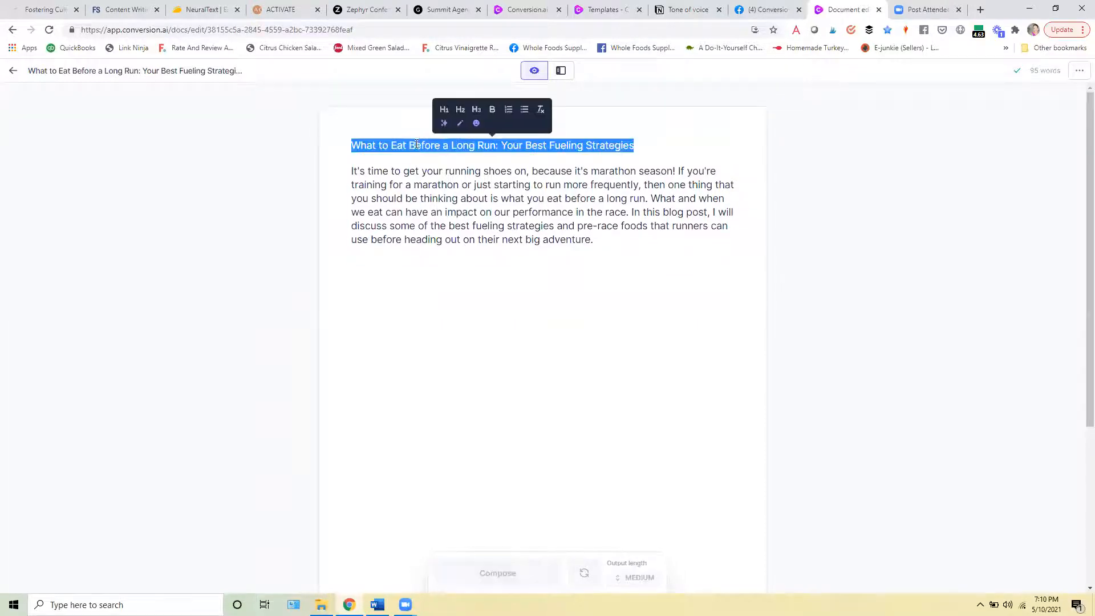
{"action": "left_click", "coordinate": [444, 110]}
{"action": "left_click", "coordinate": [615, 285]}
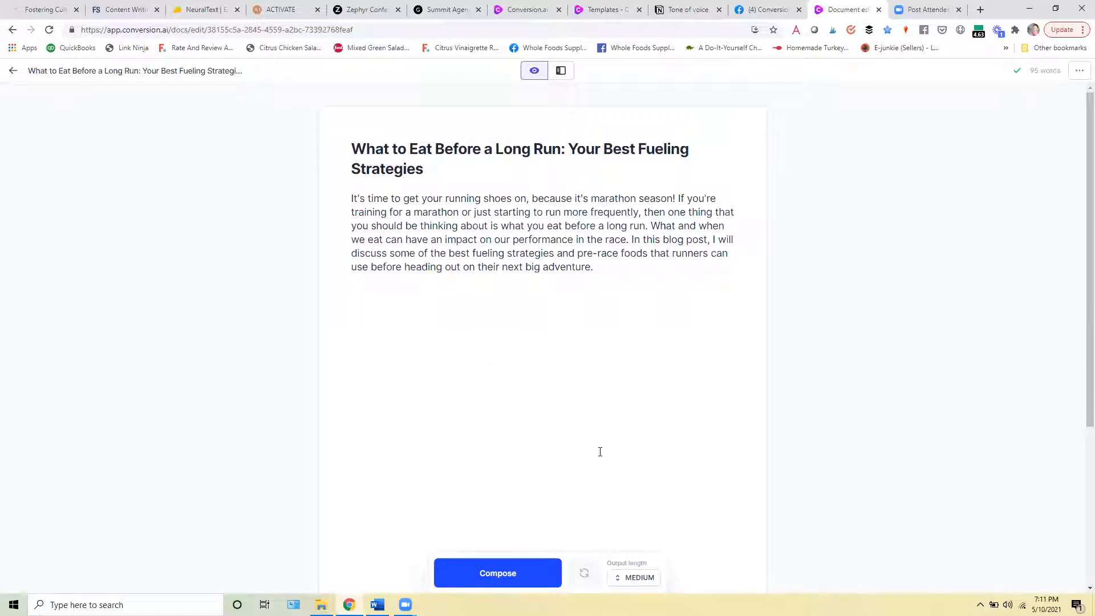
Set the AI output length to Long
{"action": "left_click", "coordinate": [640, 582]}
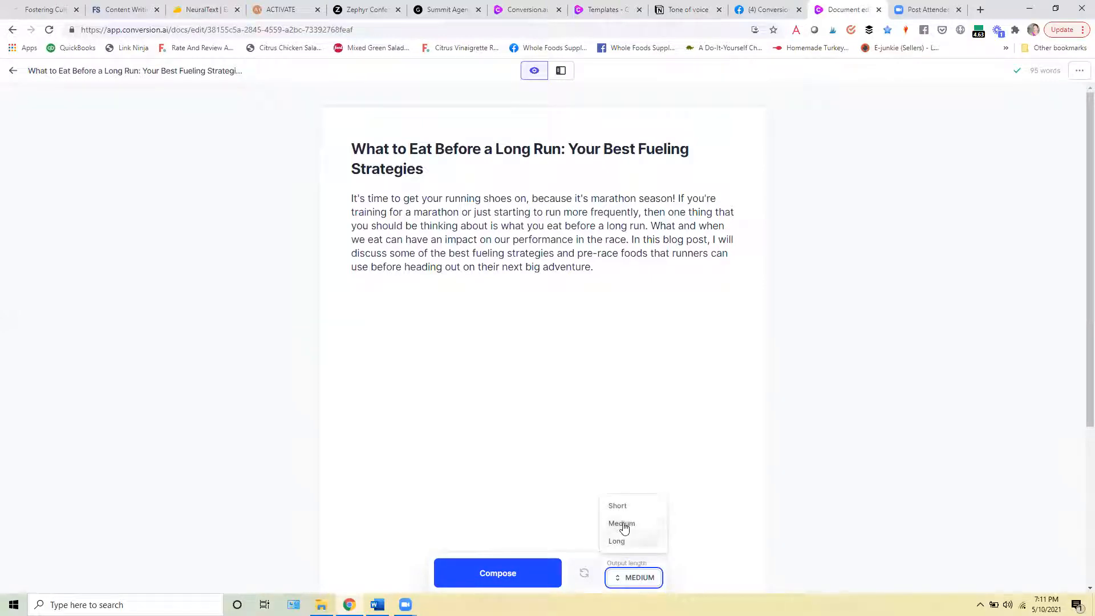
{"action": "key", "text": "Return"}
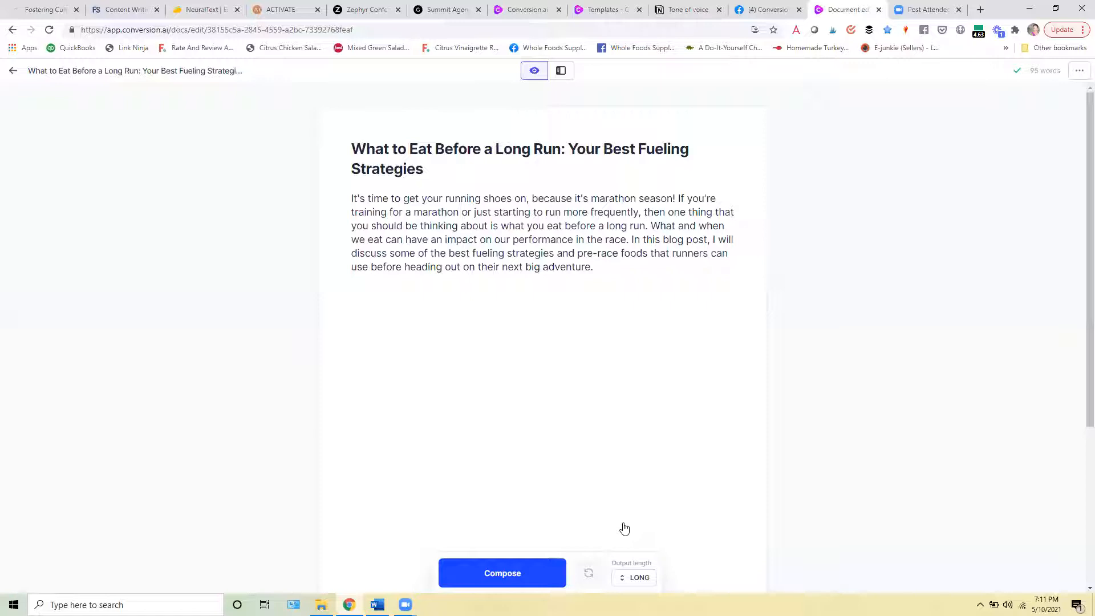
Below the intro, add the lines "When should you eat before a long run?" and "What are the best foods to eat before a long run?"
{"action": "left_click", "coordinate": [650, 282]}
{"action": "type", "text": "When should you ea"}
{"action": "type", "text": "t beofre"}
{"action": "key", "text": "BackSpace"}
{"action": "key", "text": "BackSpace"}
{"action": "key", "text": "BackSpace"}
{"action": "key", "text": "BackSpace"}
{"action": "type", "text": "foore"}
{"action": "key", "text": "BackSpace"}
{"action": "key", "text": "BackSpace"}
{"action": "key", "text": "BackSpace"}
{"action": "type", "text": "re a "}
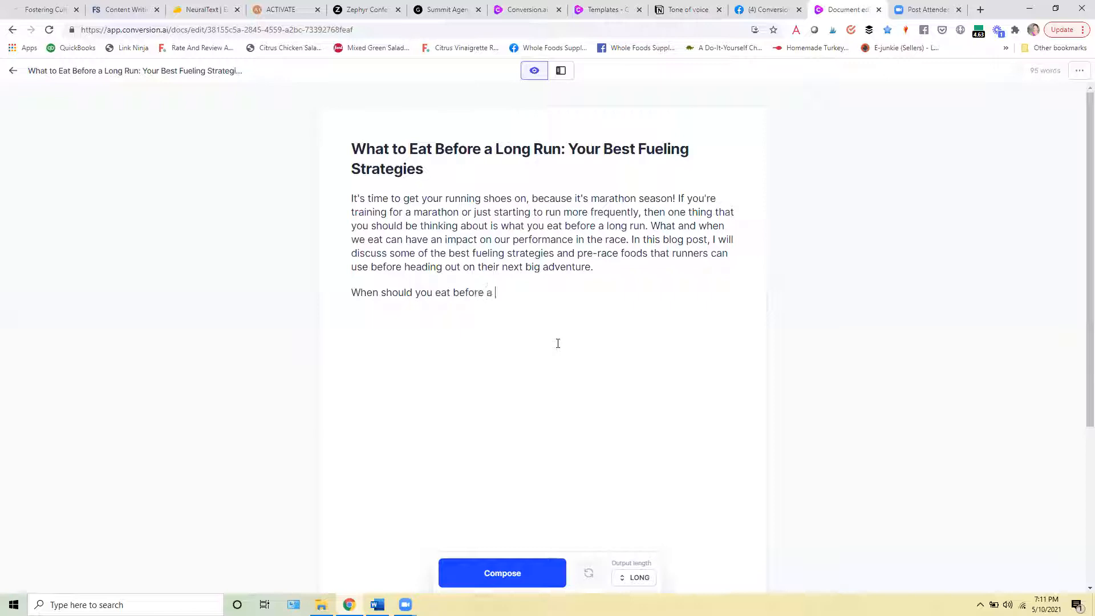
{"action": "type", "text": "long run?What are the best foods to "}
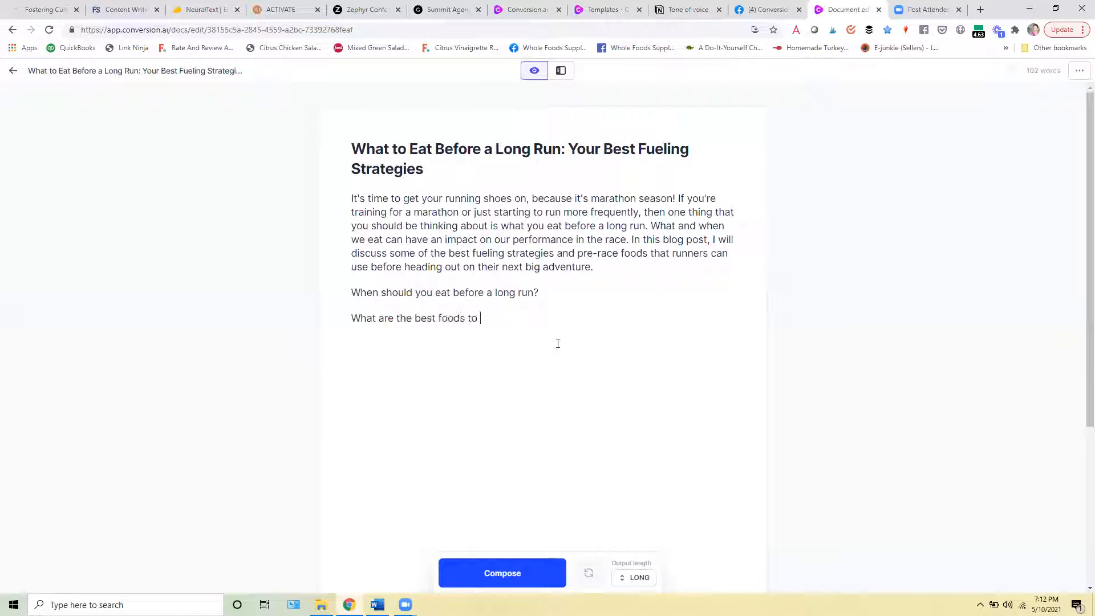
{"action": "type", "text": "eat before a long run?"}
Add a third question line reading "How should you hydrate before a long run?"
{"action": "key", "text": "Return"}
{"action": "type", "text": "How s"}
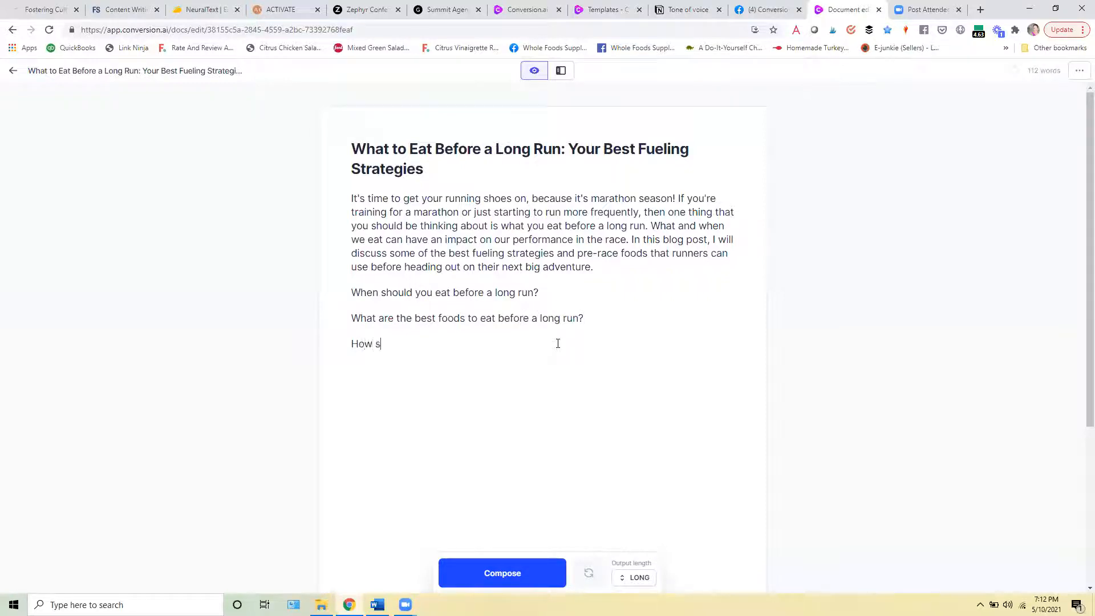
{"action": "type", "text": "hould you hydrate beffore"}
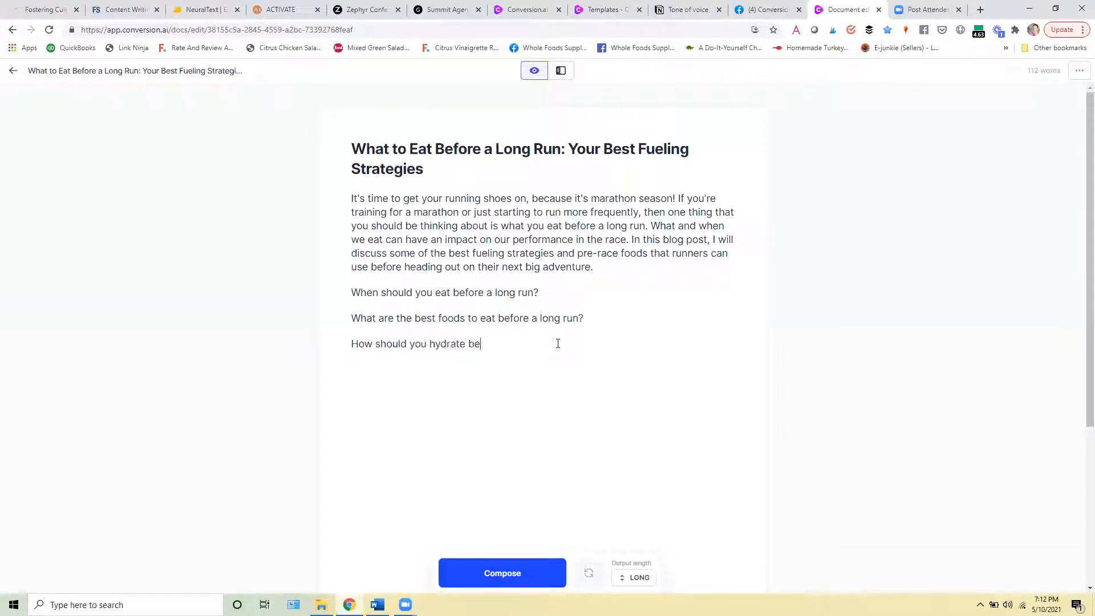
{"action": "key", "text": "BackSpace"}
{"action": "key", "text": "BackSpace"}
{"action": "key", "text": "BackSpace"}
{"action": "key", "text": "BackSpace"}
{"action": "type", "text": "ore a long run?"}
Format the three question lines below the intro as Heading 2
{"action": "triple_click", "coordinate": [430, 294]}
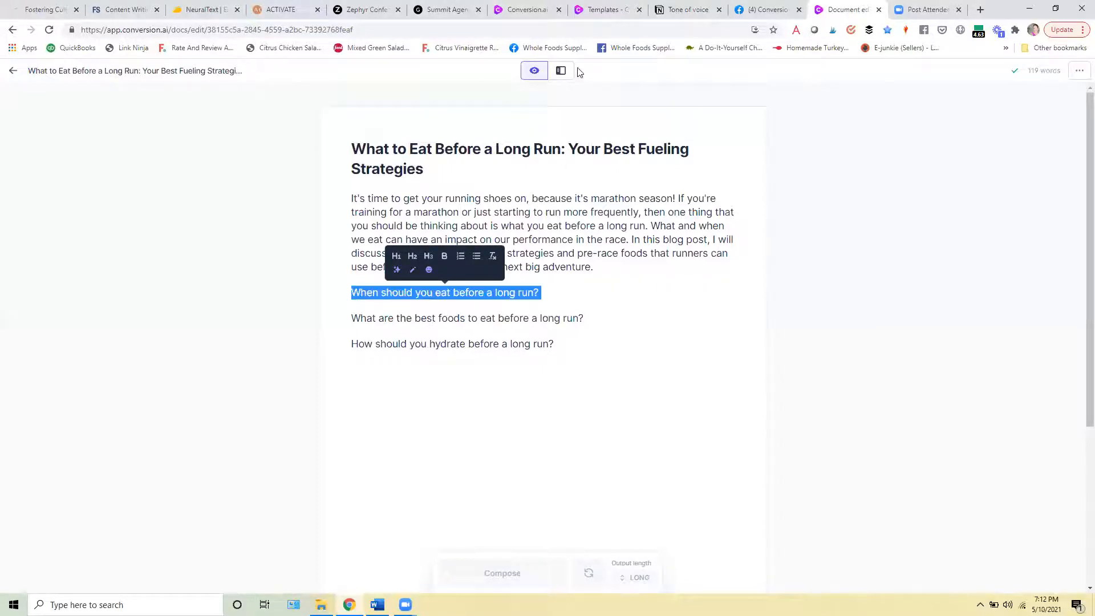
{"action": "left_click", "coordinate": [411, 259]}
{"action": "triple_click", "coordinate": [425, 323]}
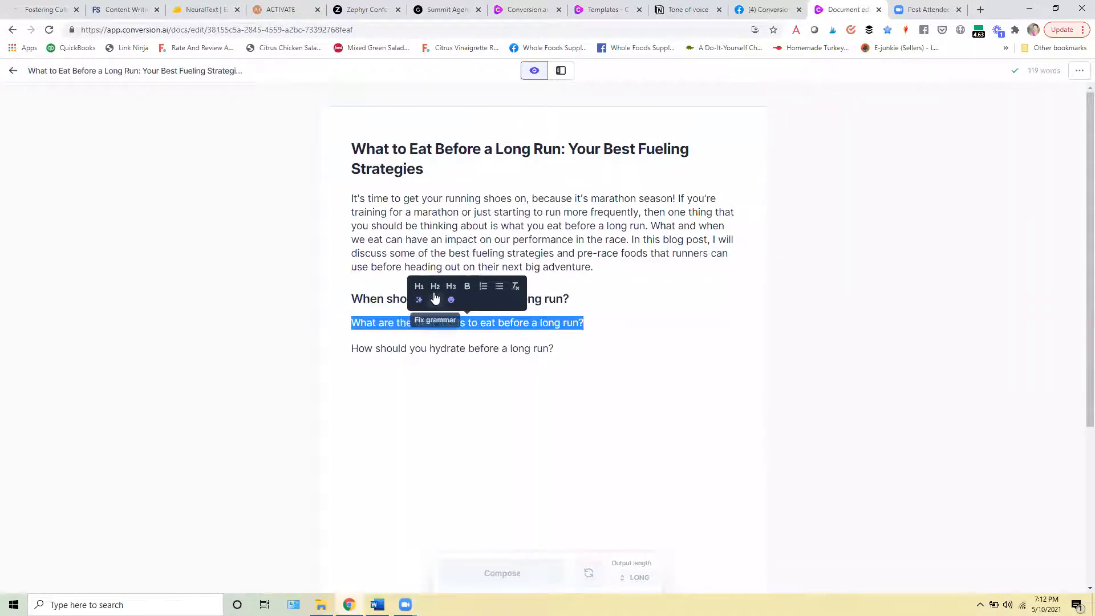
{"action": "left_click", "coordinate": [435, 297]}
{"action": "triple_click", "coordinate": [435, 346]}
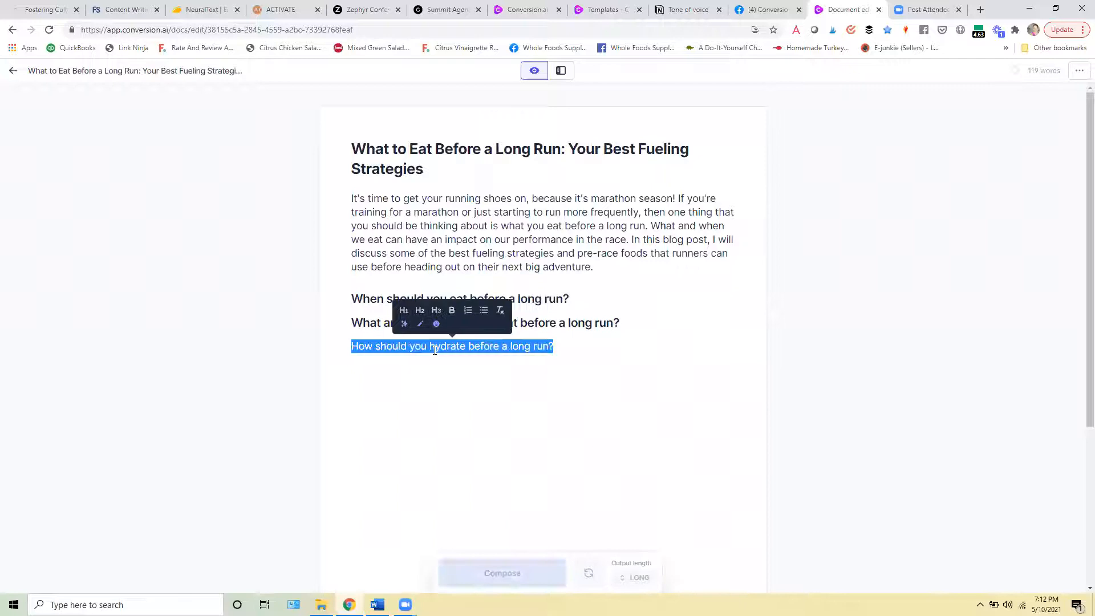
{"action": "left_click", "coordinate": [421, 315]}
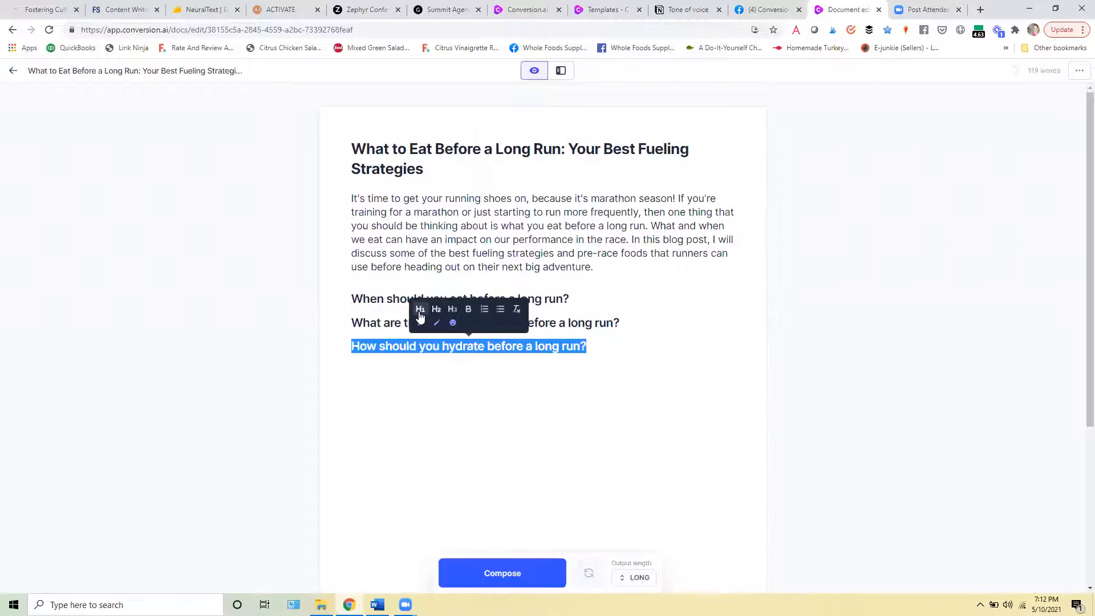
Put "##" in front of each of the three question headings
{"action": "left_click", "coordinate": [351, 301]}
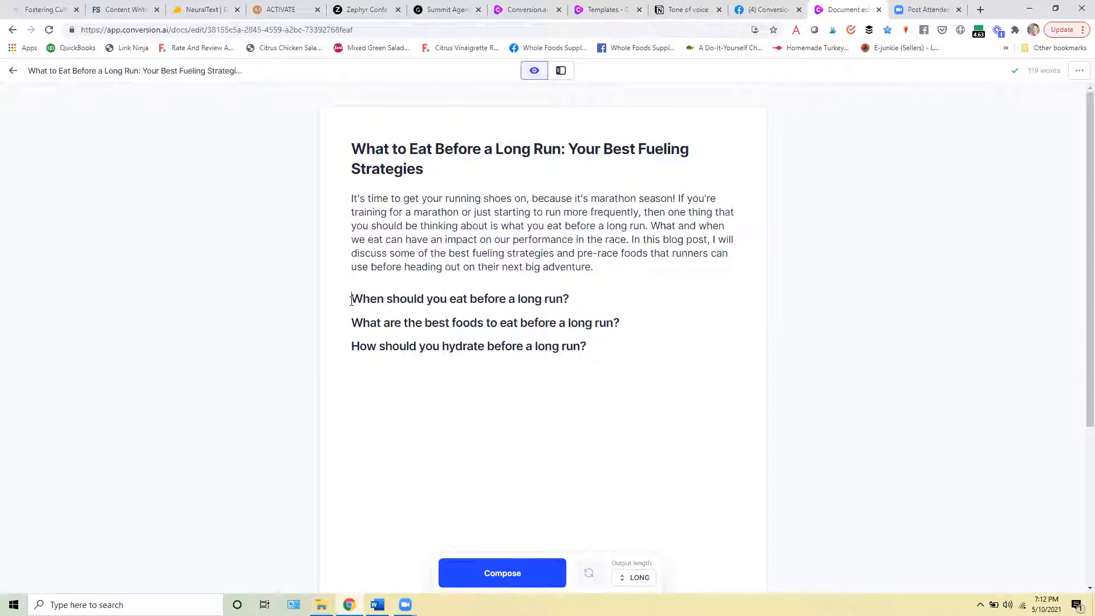
{"action": "type", "text": "##"}
{"action": "key", "text": "Home"}
{"action": "type", "text": "##"}
{"action": "key", "text": "Down"}
{"action": "type", "text": "##"}
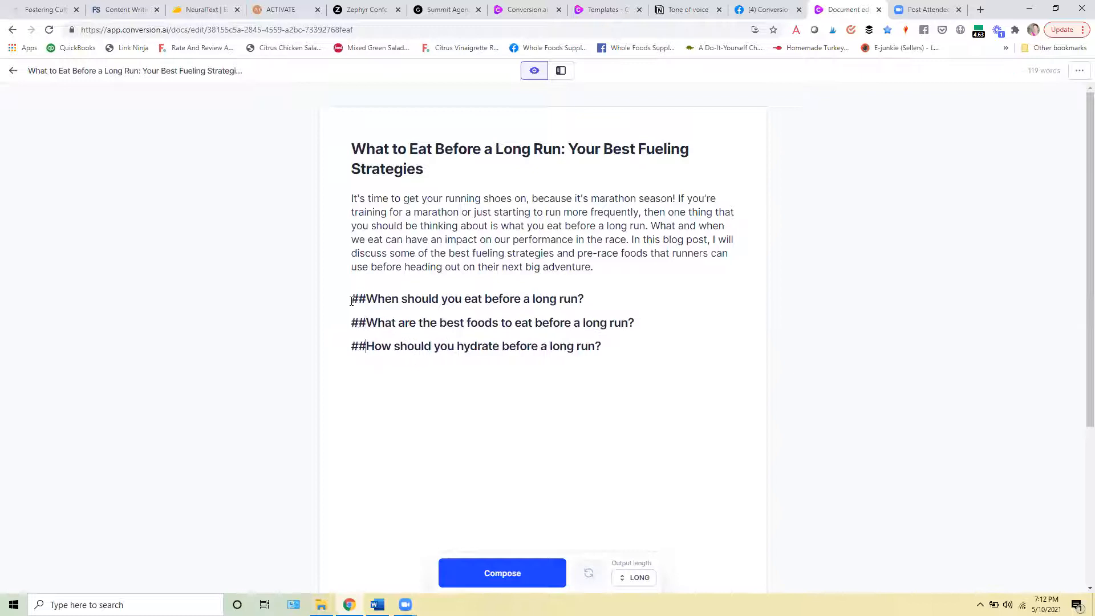
Start a new line below the "When should you eat before a long run?" heading and compose AI text there
{"action": "left_click", "coordinate": [611, 297]}
{"action": "left_click", "coordinate": [611, 297]}
{"action": "key", "text": "Return"}
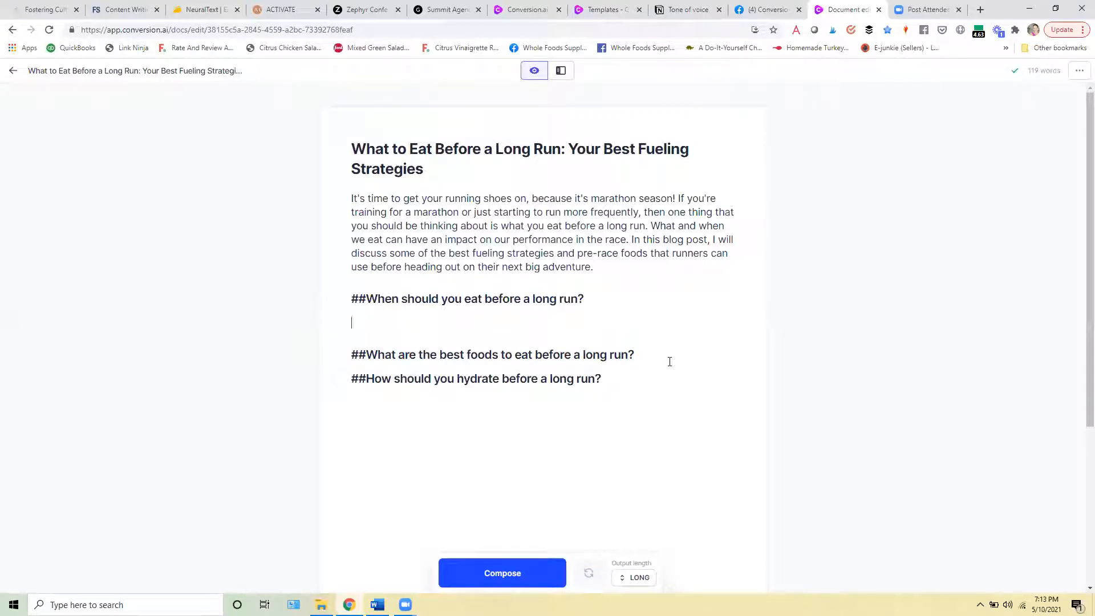
{"action": "left_click", "coordinate": [521, 581]}
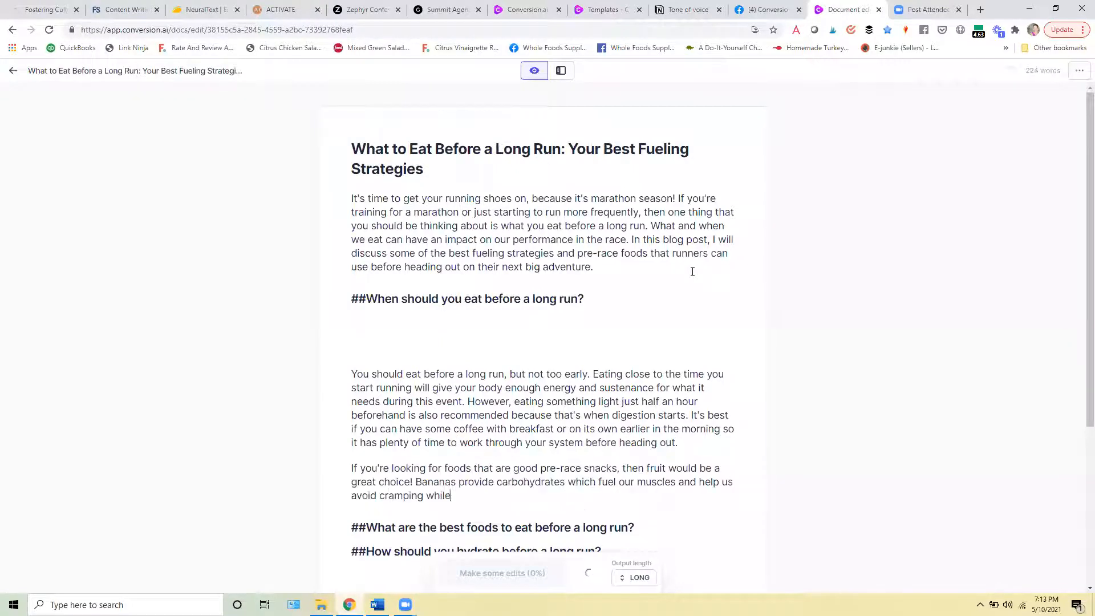
Remove one blank line above the generated text and start a new paragraph at "It's best if you can have some coffee"
{"action": "left_click_drag", "start_coordinate": [1088, 225], "coordinate": [1088, 258]}
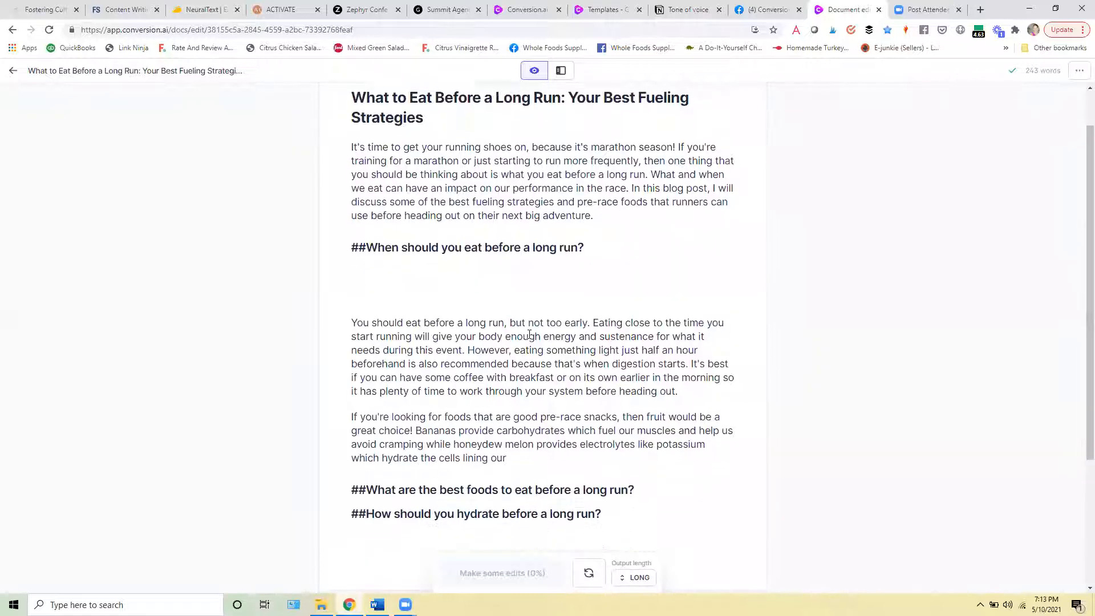
{"action": "left_click", "coordinate": [350, 323]}
{"action": "key", "text": "BackSpace"}
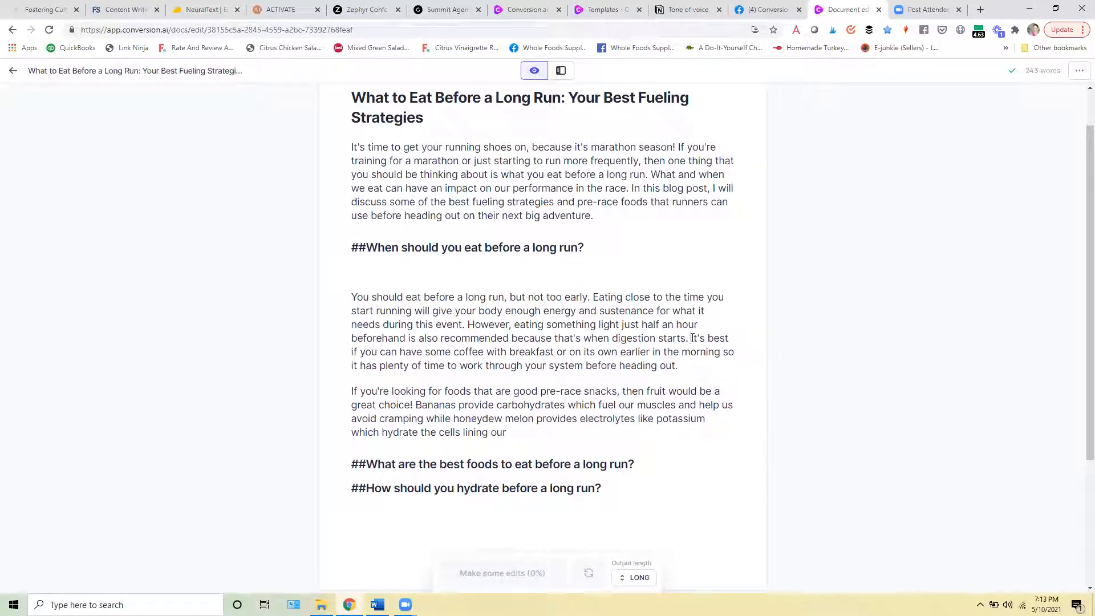
{"action": "left_click", "coordinate": [692, 338]}
{"action": "key", "text": "Return"}
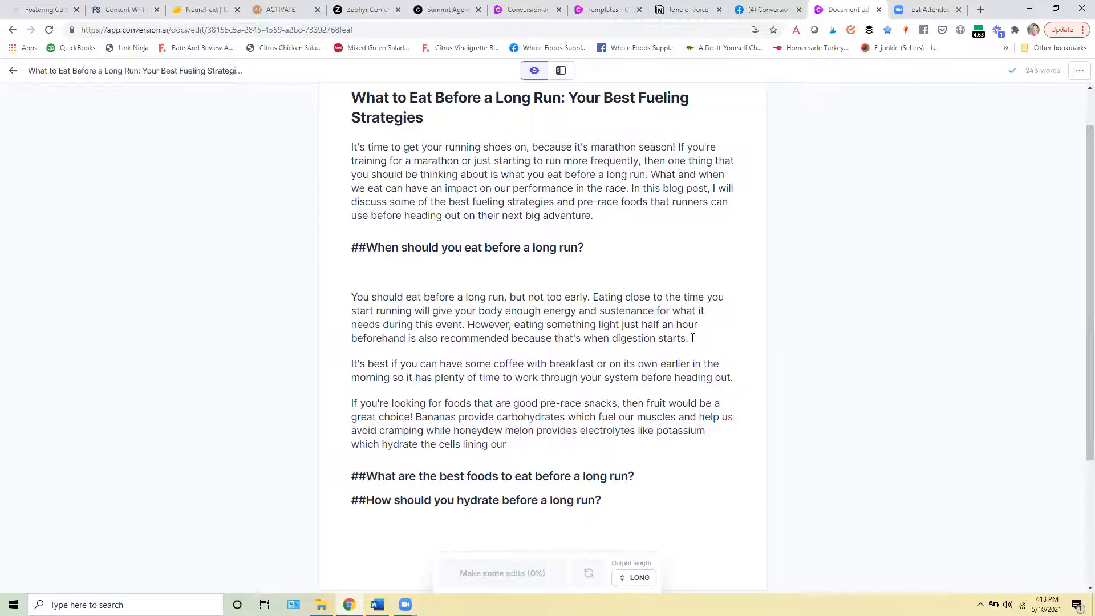
Delete the unfinished paragraph about pre-race fruit snacks and the remaining blank line below the first question heading
{"action": "left_click_drag", "start_coordinate": [549, 445], "coordinate": [320, 403]}
{"action": "key", "text": "BackSpace"}
{"action": "key", "text": "BackSpace"}
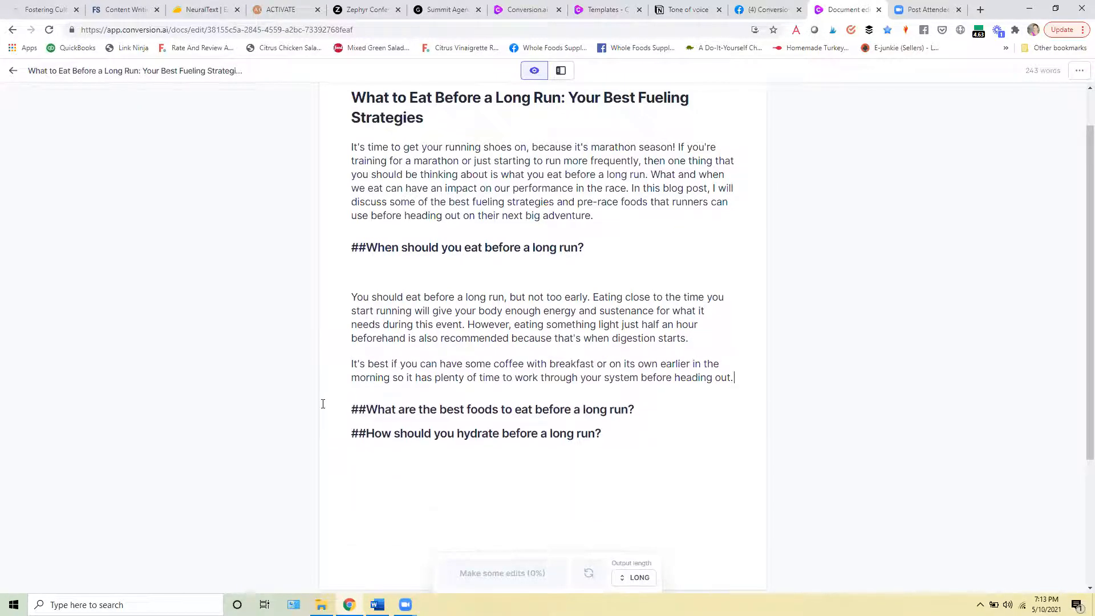
{"action": "left_click", "coordinate": [383, 275]}
{"action": "key", "text": "BackSpace"}
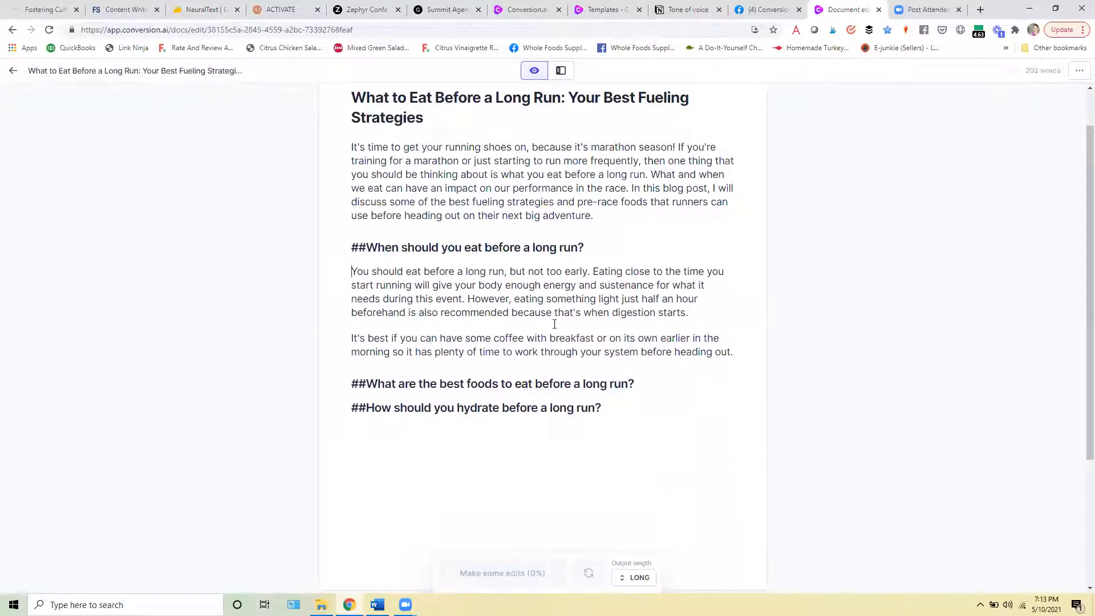
Insert "depending on the size of your meal" after "not too early" and split the paragraph before "Eating close to the time"
{"action": "left_click", "coordinate": [587, 272]}
{"action": "type", "text": "depending on the size of your"}
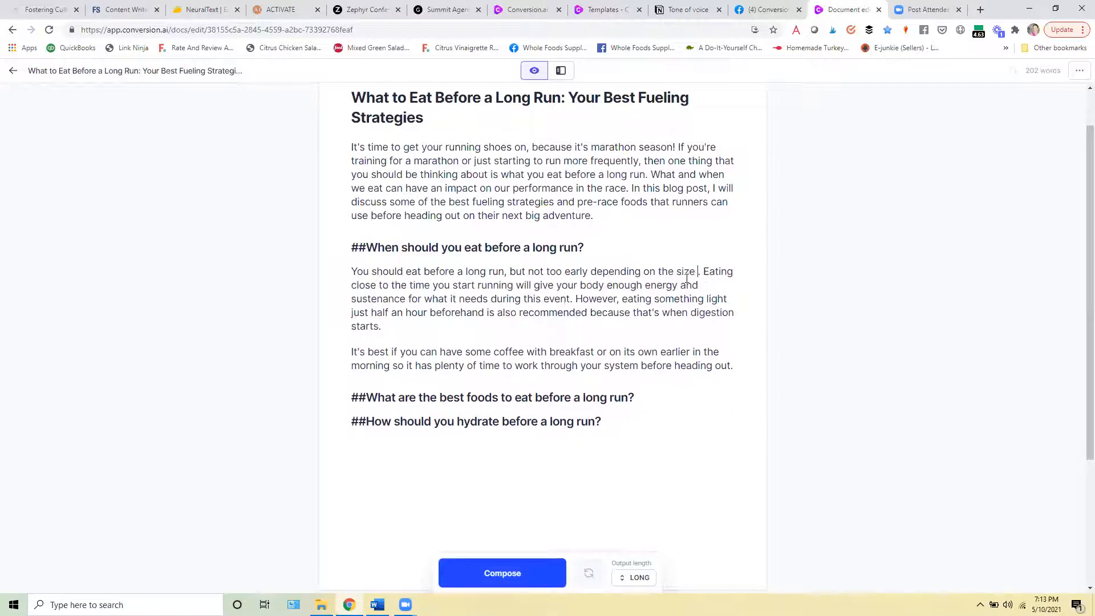
{"action": "type", "text": " meal"}
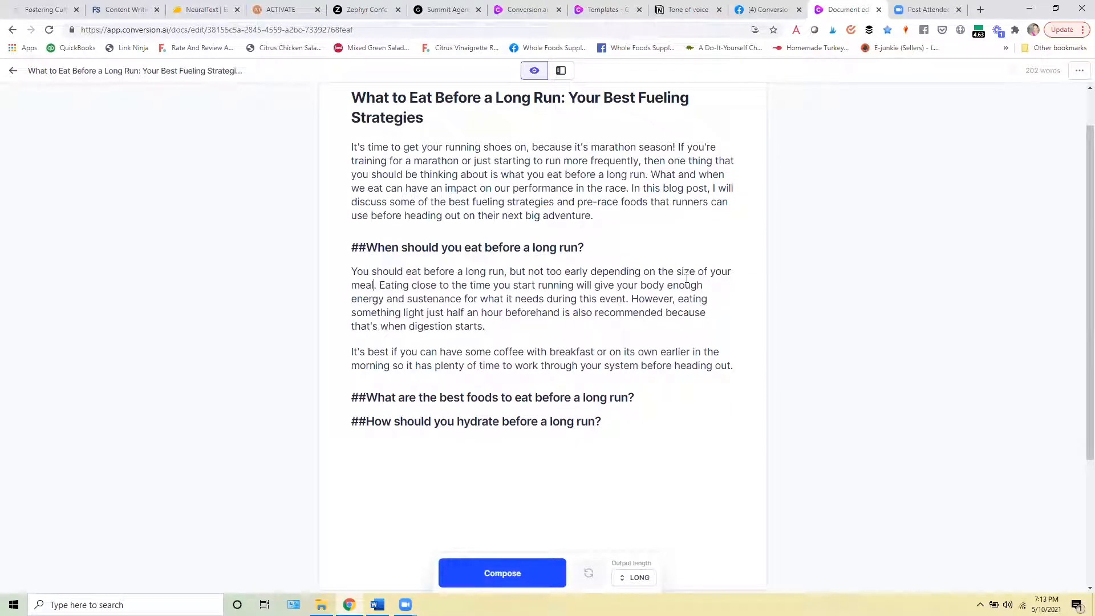
{"action": "key", "text": "Right"}
{"action": "key", "text": "Return"}
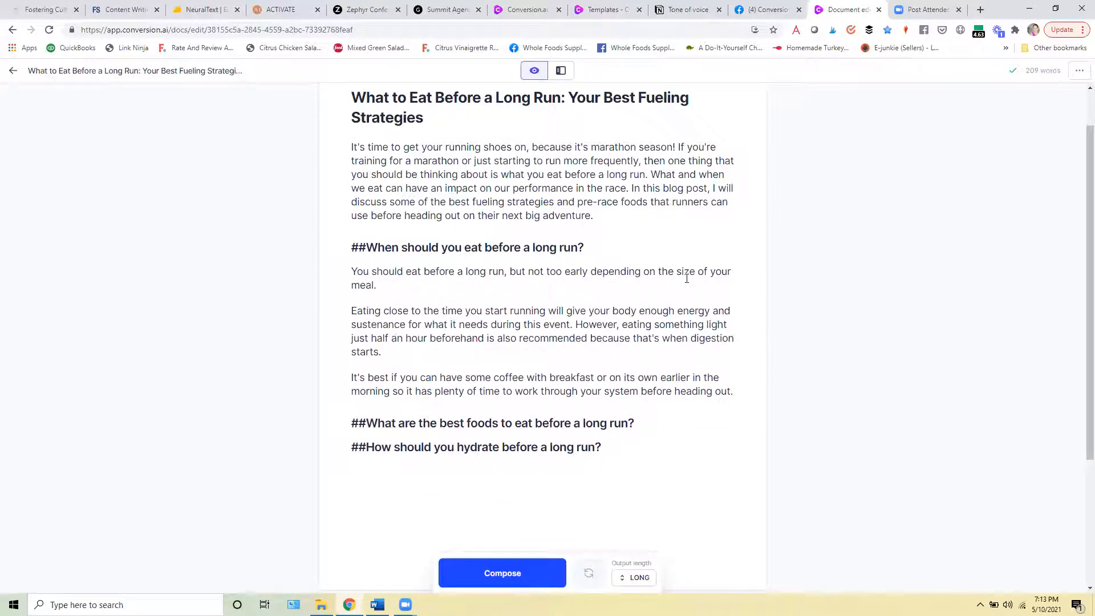
End the section's first paragraph with the sentence "Ideally, your pre-run meal is 1-4 hours before your long run."
{"action": "key", "text": "Left"}
{"action": "type", "text": "Ideally, your pre-run meal is"}
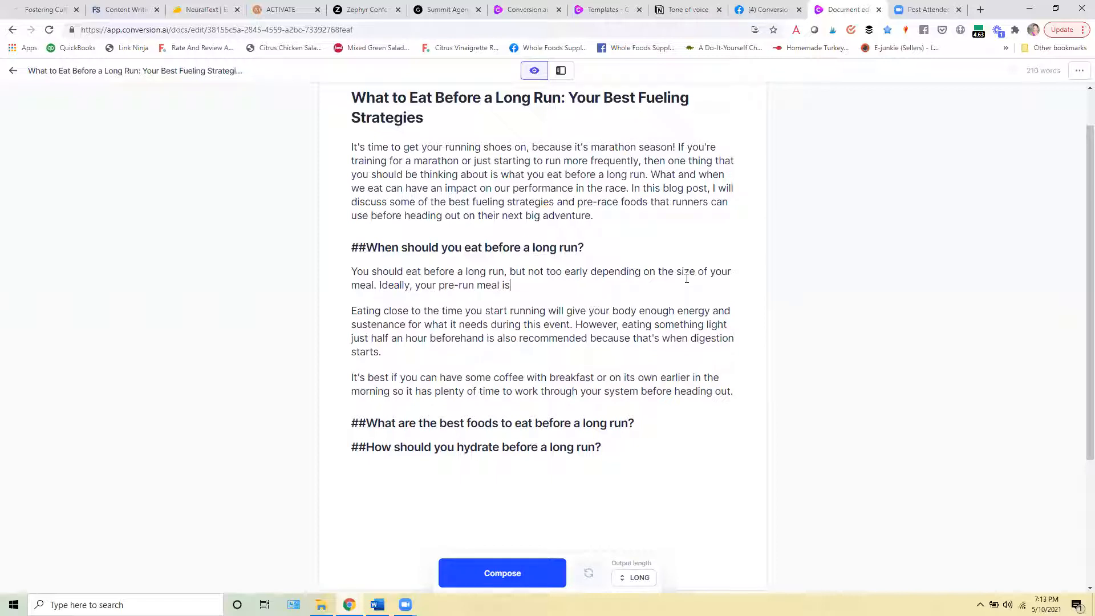
{"action": "type", "text": " 1-4 hours before your long run."}
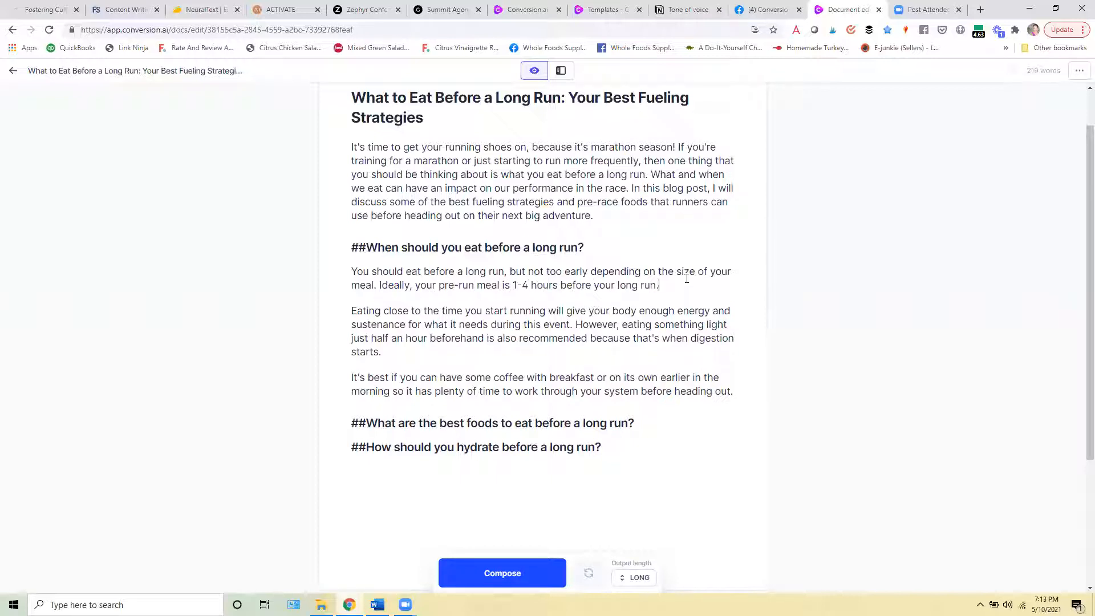
Compose more AI text after the pre-run meal timing sentence, and delete all of the newly generated passages
{"action": "left_click", "coordinate": [541, 581]}
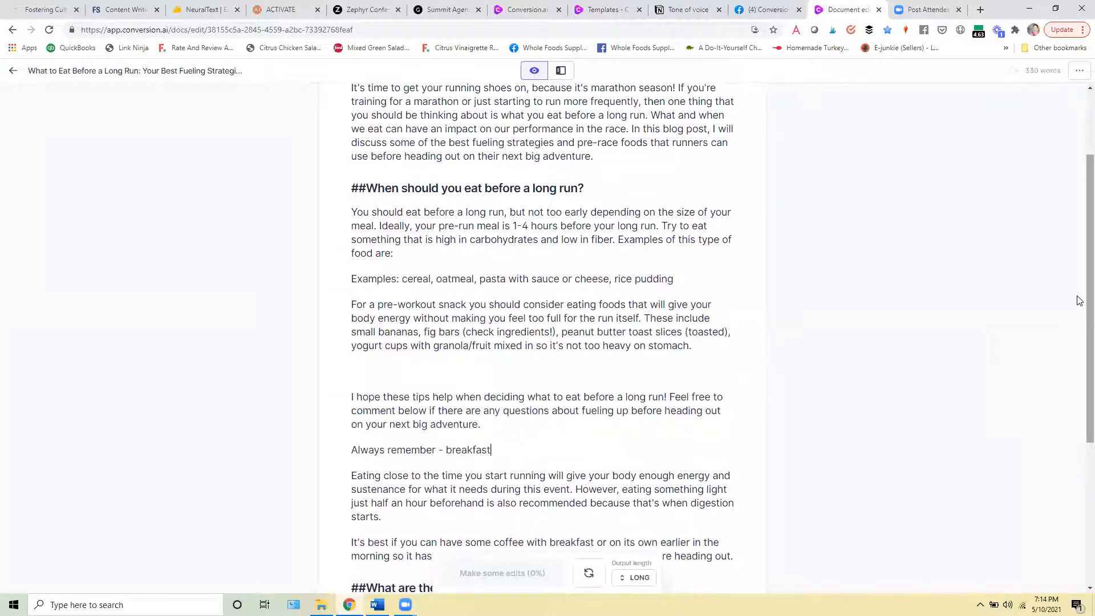
{"action": "left_click_drag", "start_coordinate": [490, 364], "coordinate": [335, 306]}
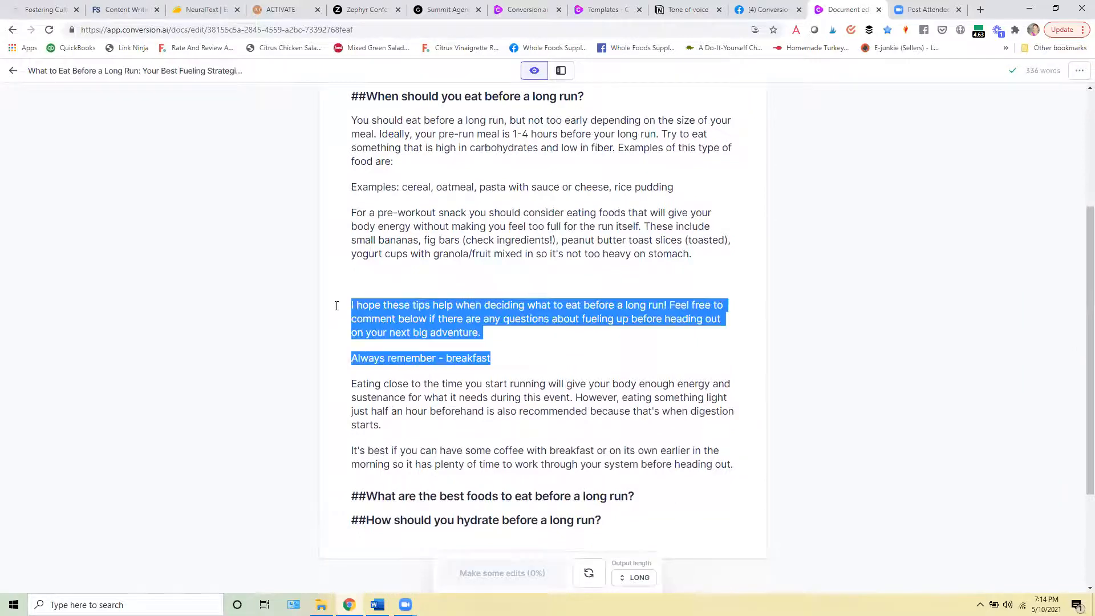
{"action": "key", "text": "BackSpace"}
{"action": "key", "text": "BackSpace"}
{"action": "left_click_drag", "start_coordinate": [702, 256], "coordinate": [662, 134]}
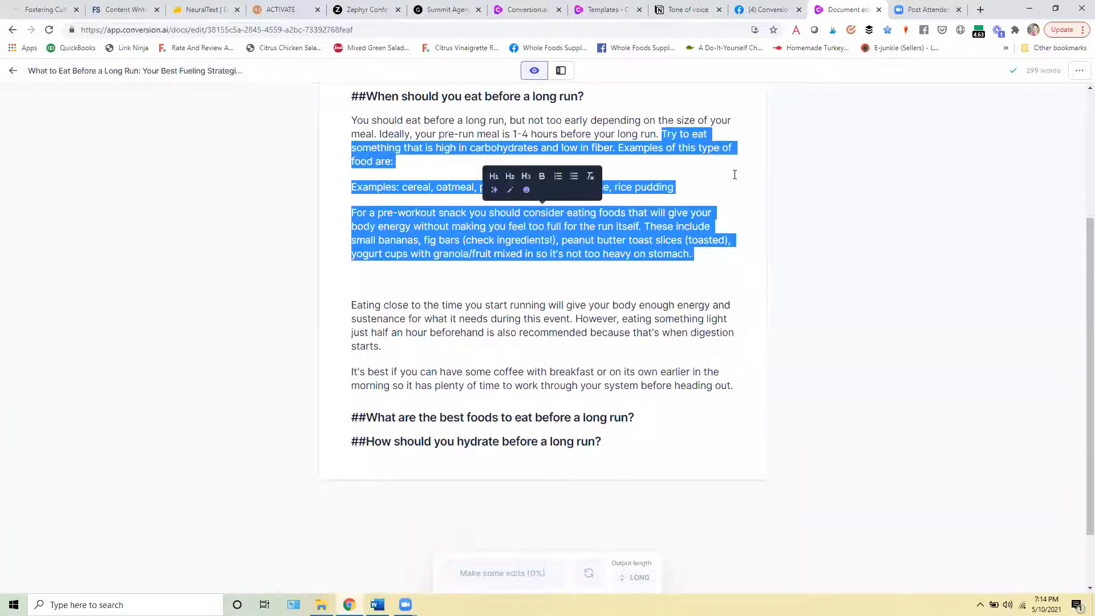
{"action": "key", "text": "BackSpace"}
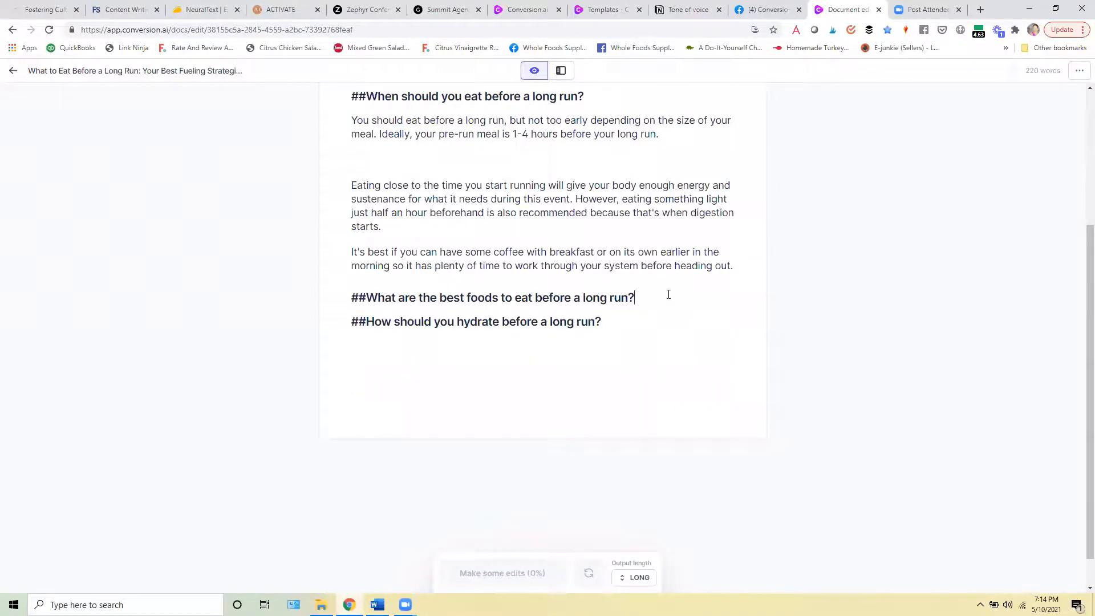
Restore the text under the best-foods heading, and delete the timing section's paragraphs about eating close to the start and morning coffee
{"action": "key", "text": "ctrl+z"}
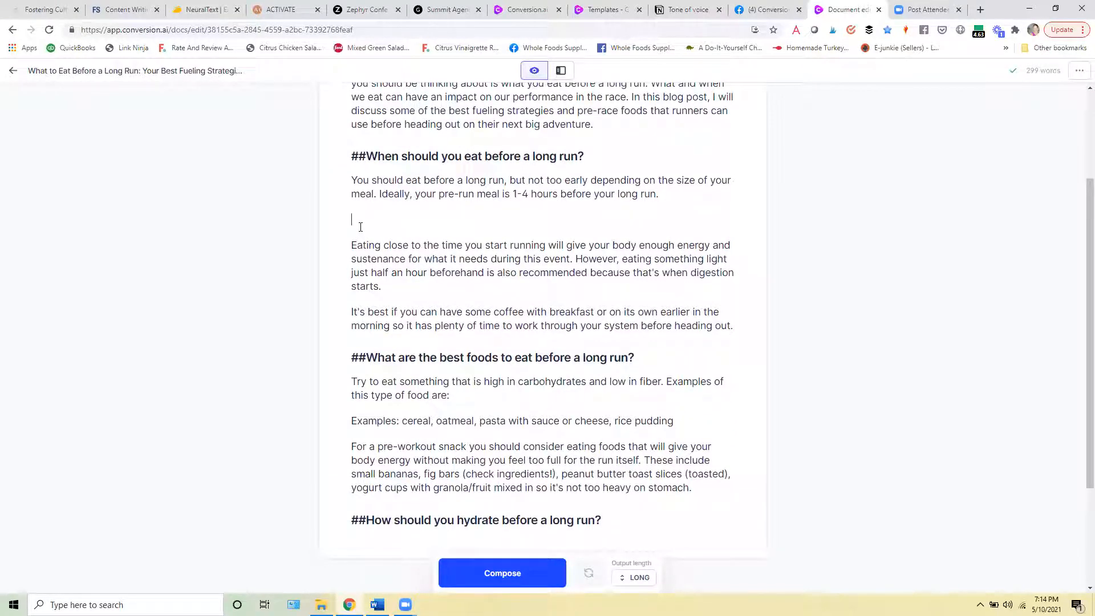
{"action": "left_click_drag", "start_coordinate": [743, 327], "coordinate": [367, 237]}
{"action": "key", "text": "BackSpace"}
{"action": "key", "text": "BackSpace"}
{"action": "key", "text": "BackSpace"}
{"action": "key", "text": "BackSpace"}
{"action": "key", "text": "BackSpace"}
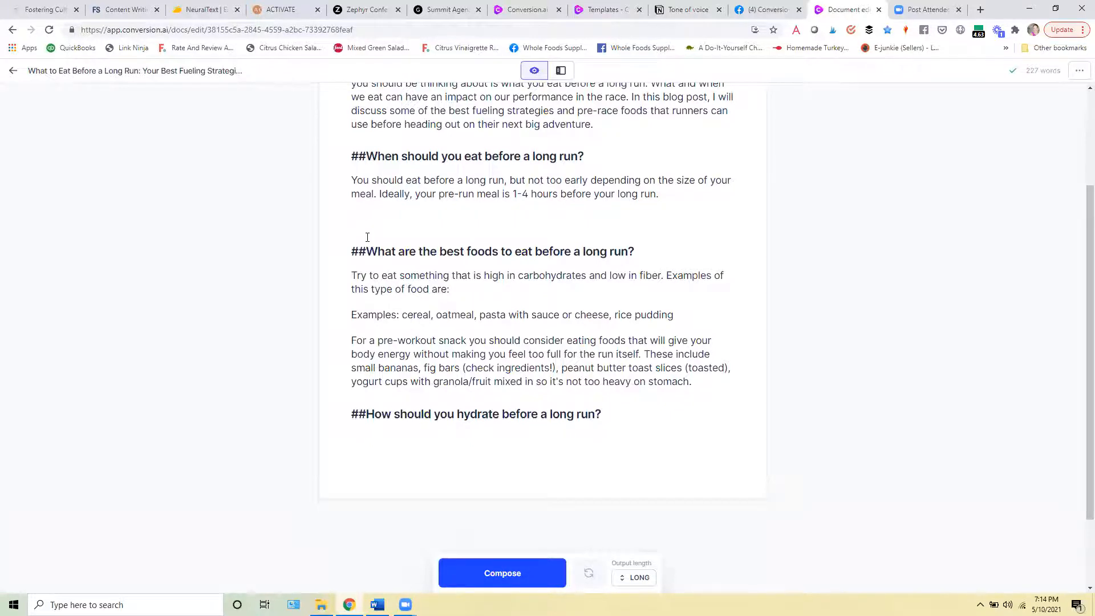
Begin a new timing paragraph with "If you eat too close to your run" and compose AI text from it
{"action": "type", "text": "If you eat too"}
{"action": "type", "text": "close to your run"}
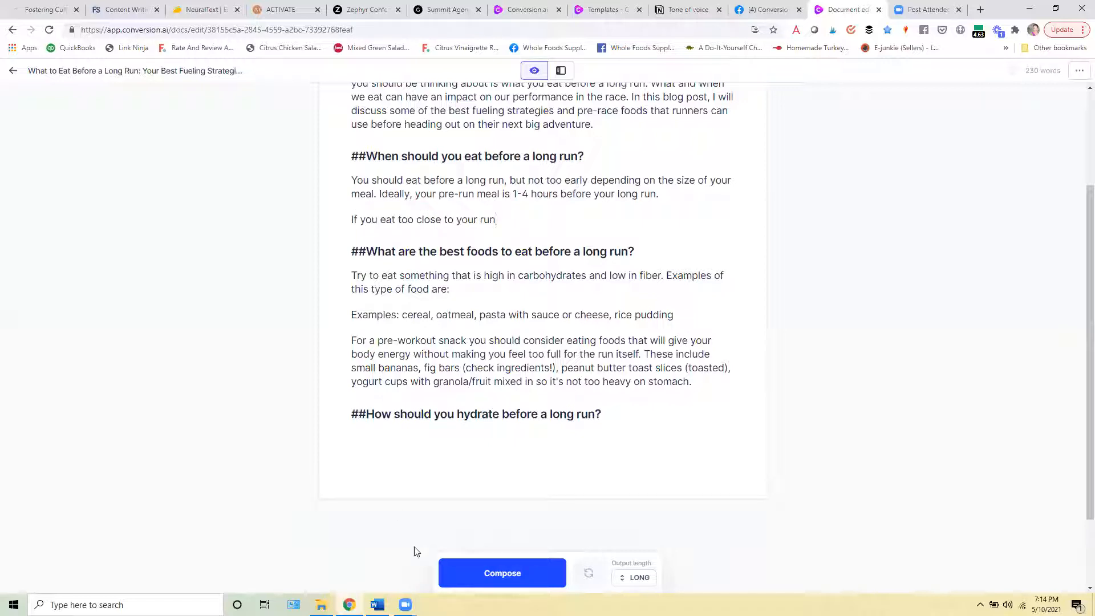
{"action": "left_click", "coordinate": [463, 576]}
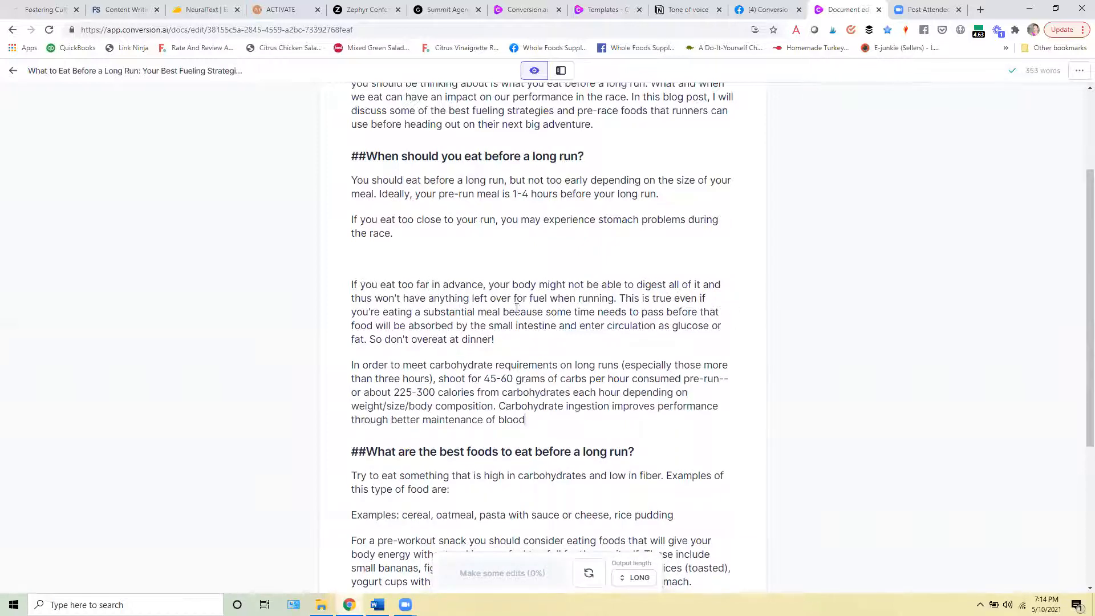
Remove the blank line above "If you eat too far in advance" and delete the unfinished carbohydrate requirements paragraph with its leftover line
{"action": "left_click", "coordinate": [352, 287]}
{"action": "key", "text": "BackSpace"}
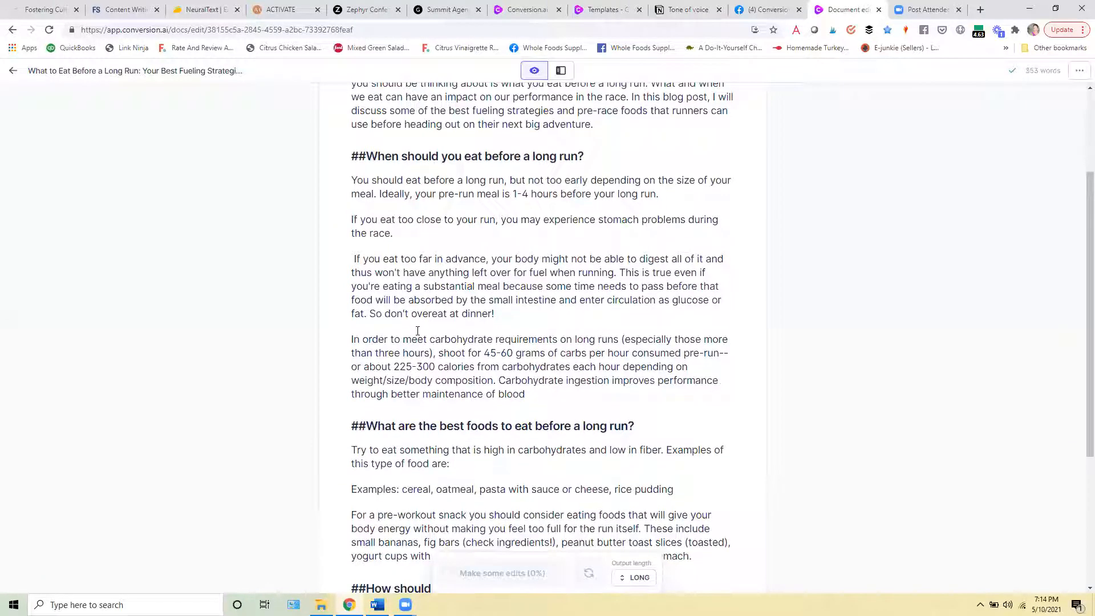
{"action": "left_click_drag", "start_coordinate": [504, 315], "coordinate": [314, 259]}
{"action": "left_click", "coordinate": [513, 315]}
{"action": "triple_click", "coordinate": [309, 335]}
{"action": "key", "text": "BackSpace"}
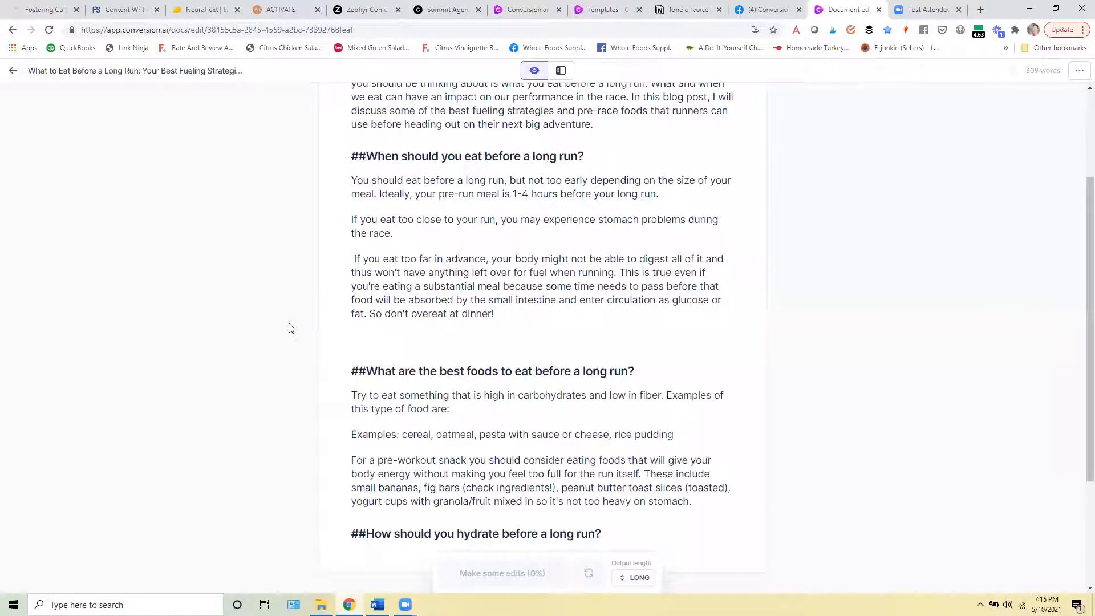
{"action": "key", "text": "BackSpace"}
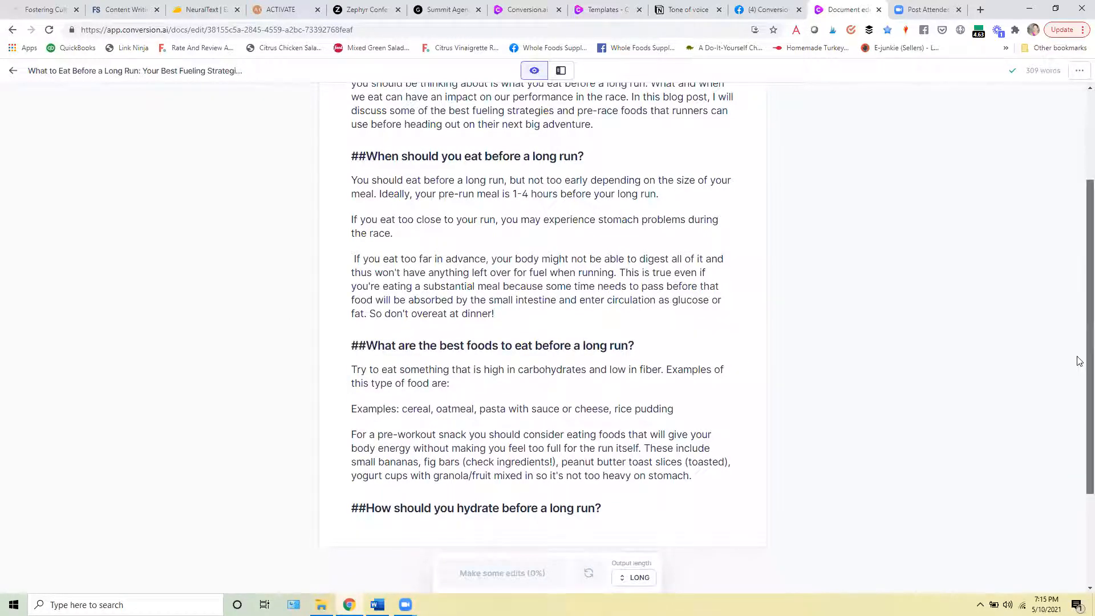
Start a paragraph under the hydration heading with "Before a long run, you should drink" and compose AI text from it
{"action": "scroll", "coordinate": [1077, 365], "scroll_direction": "down", "scroll_amount": 1}
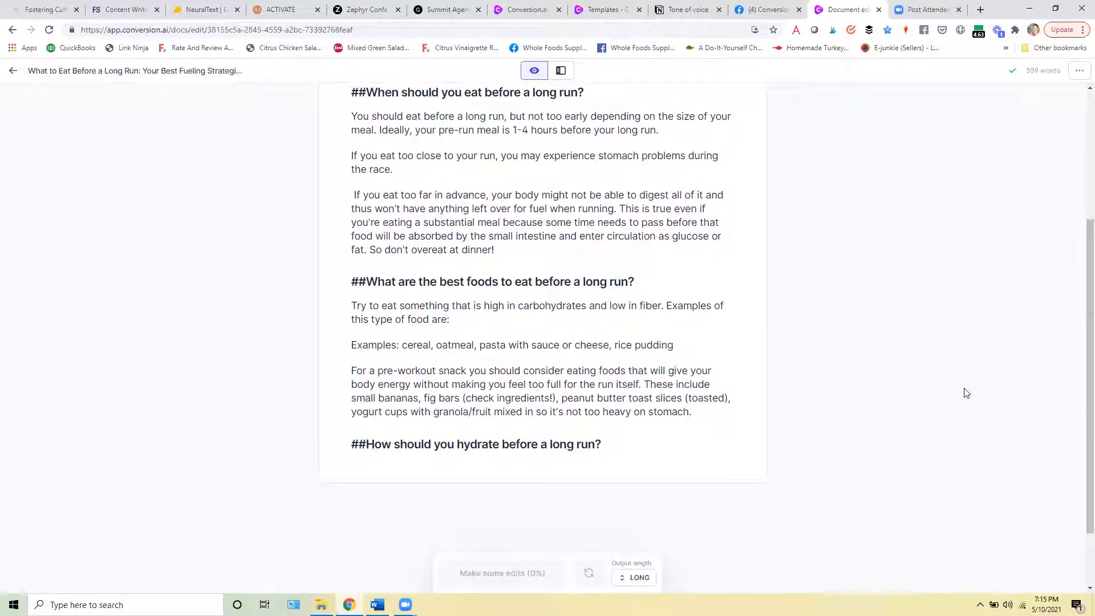
{"action": "left_click_drag", "start_coordinate": [1079, 362], "coordinate": [1079, 403]}
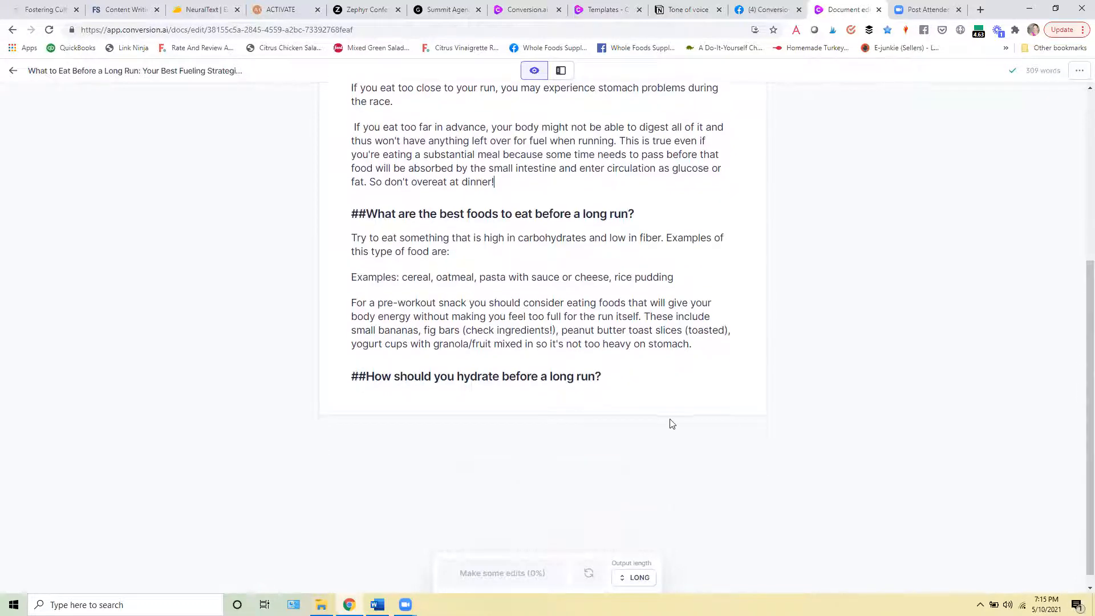
{"action": "left_click", "coordinate": [660, 382]}
{"action": "key", "text": "Return"}
{"action": "type", "text": "Before a long run, you should drink"}
{"action": "key", "text": "ctrl+Return"}
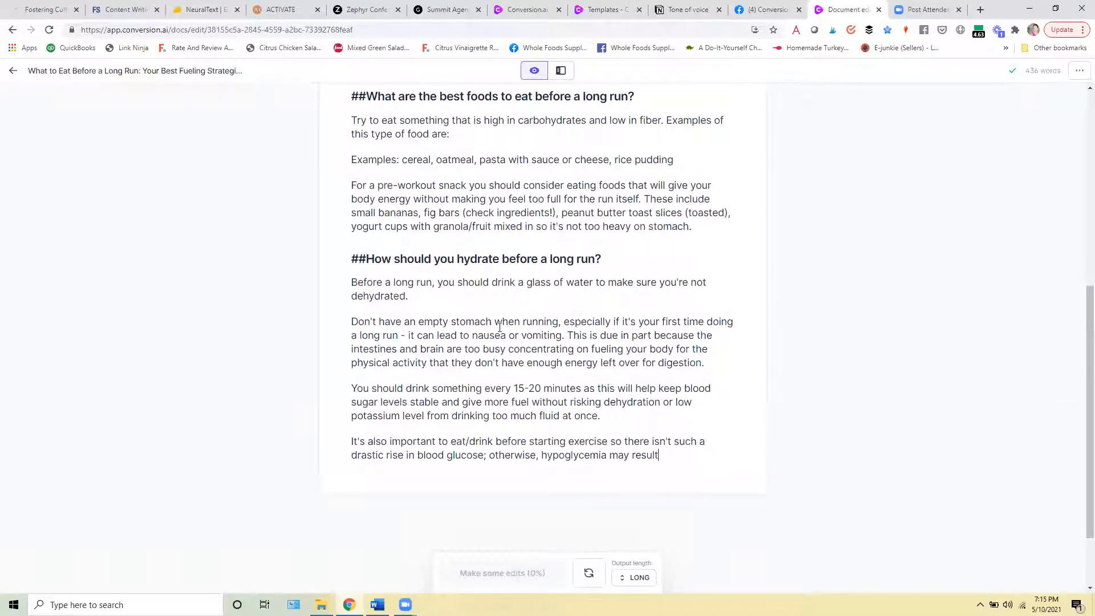
Delete the generated hydration paragraphs about an empty stomach, drinking every 15-20 minutes and hypoglycemia, keeping only the glass-of-water sentence
{"action": "left_click_drag", "start_coordinate": [712, 389], "coordinate": [710, 358]}
{"action": "left_click", "coordinate": [350, 321]}
{"action": "key", "text": "BackSpace"}
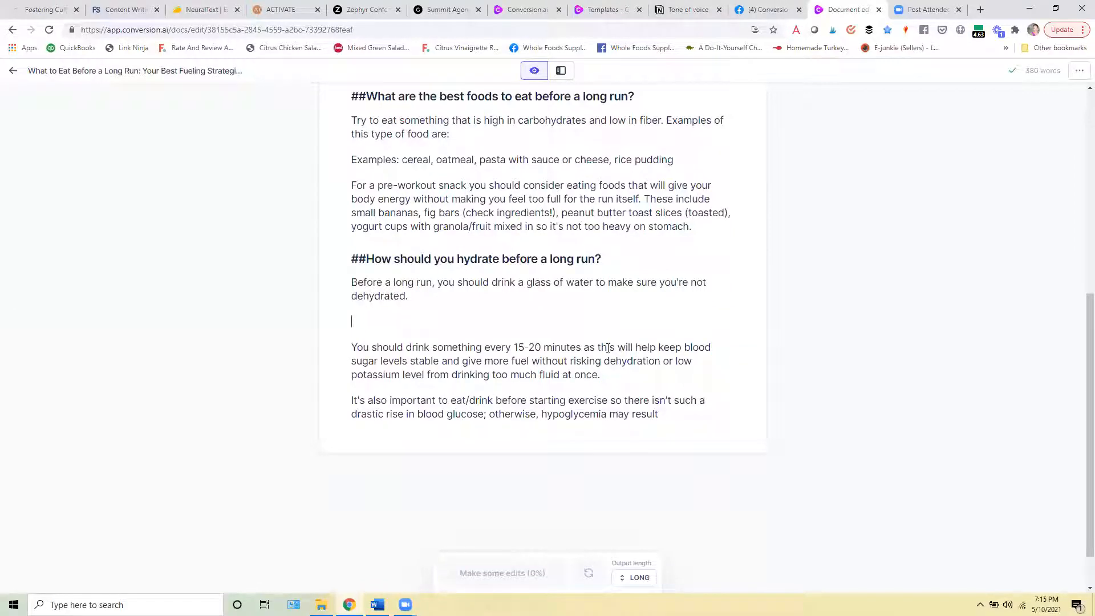
{"action": "left_click_drag", "start_coordinate": [612, 376], "coordinate": [443, 361]}
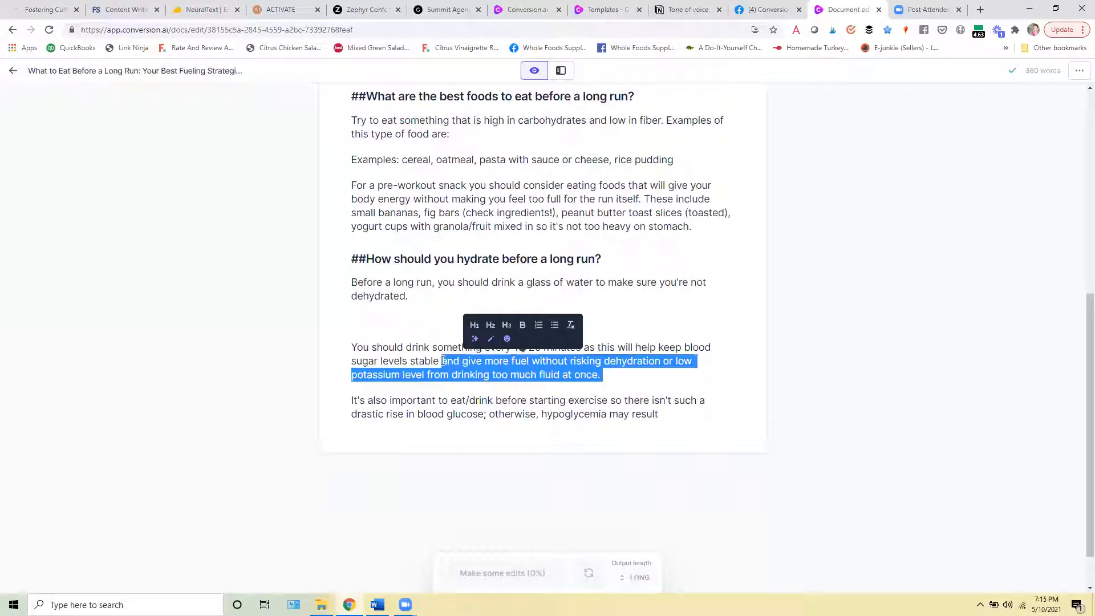
{"action": "key", "text": "BackSpace"}
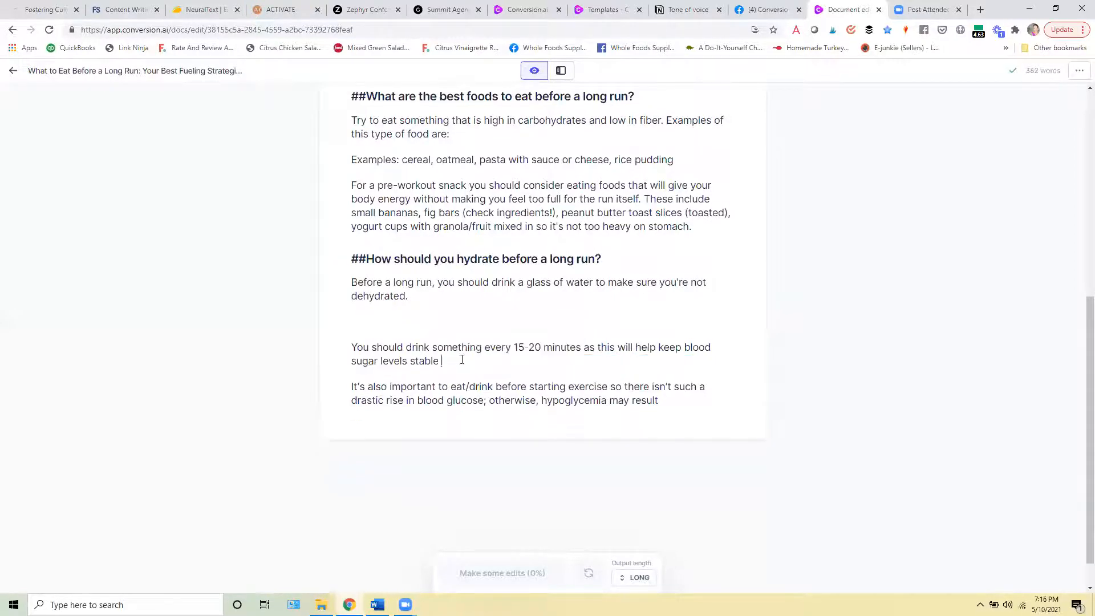
{"action": "left_click_drag", "start_coordinate": [462, 360], "coordinate": [351, 347]}
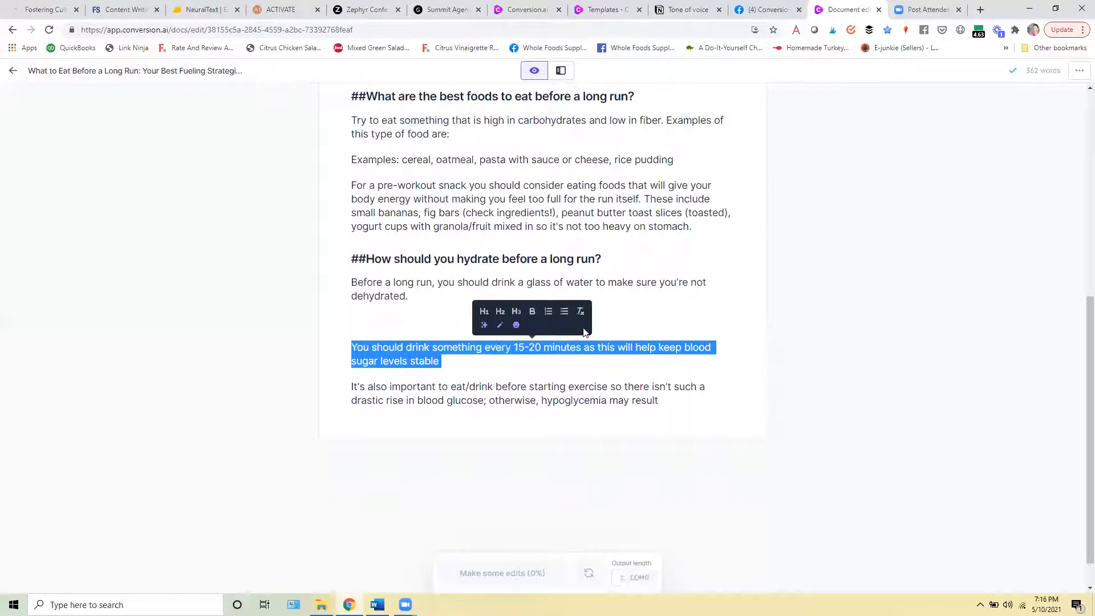
{"action": "key", "text": "BackSpace"}
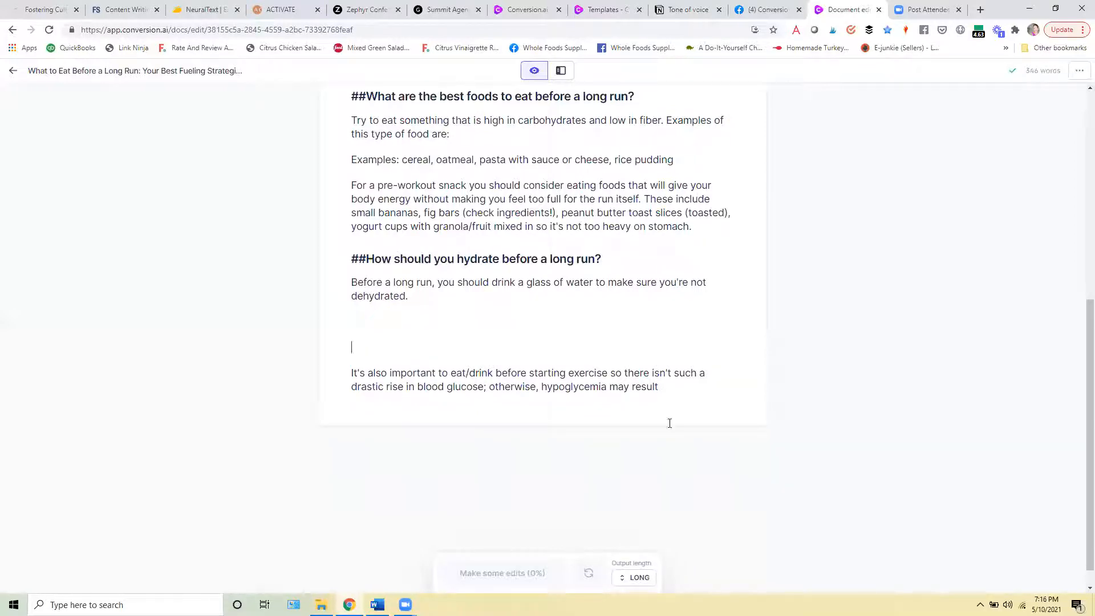
{"action": "left_click_drag", "start_coordinate": [671, 390], "coordinate": [351, 357]}
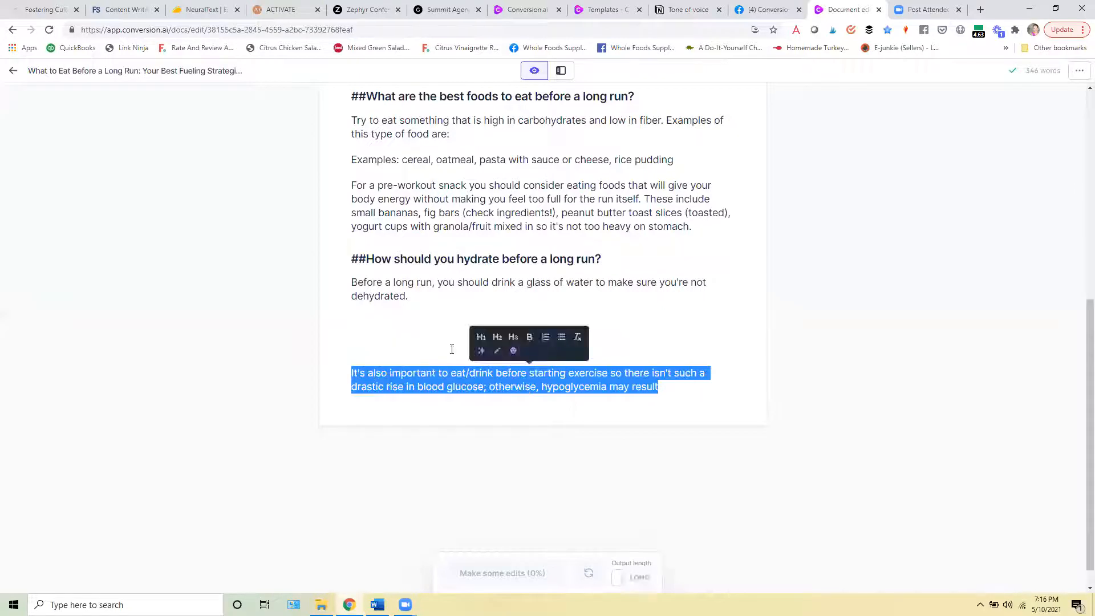
{"action": "key", "text": "BackSpace"}
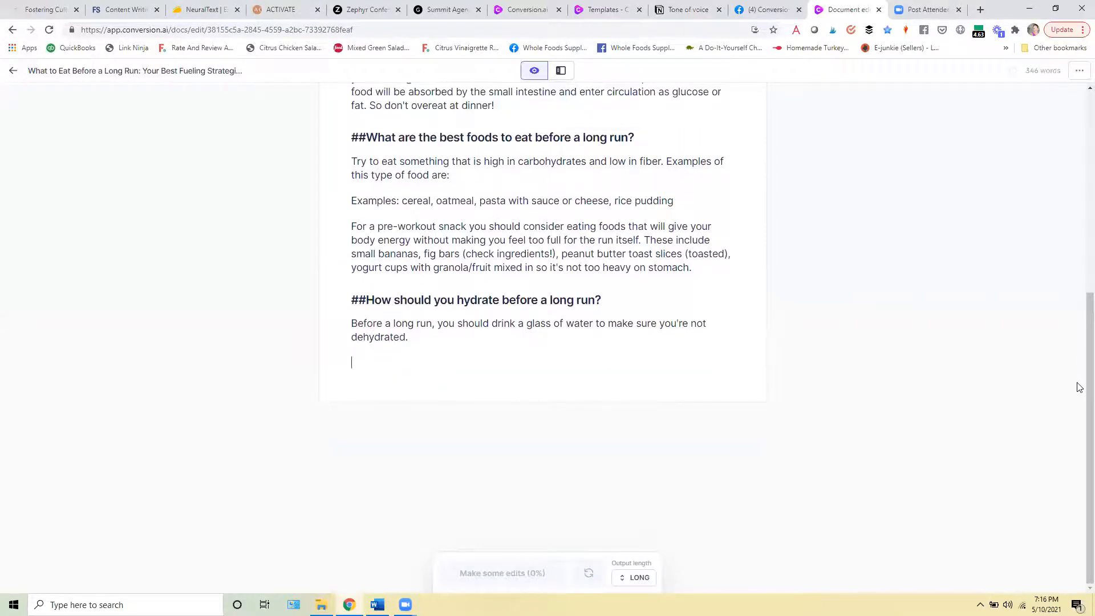
{"action": "left_click_drag", "start_coordinate": [1077, 235], "coordinate": [1077, 345]}
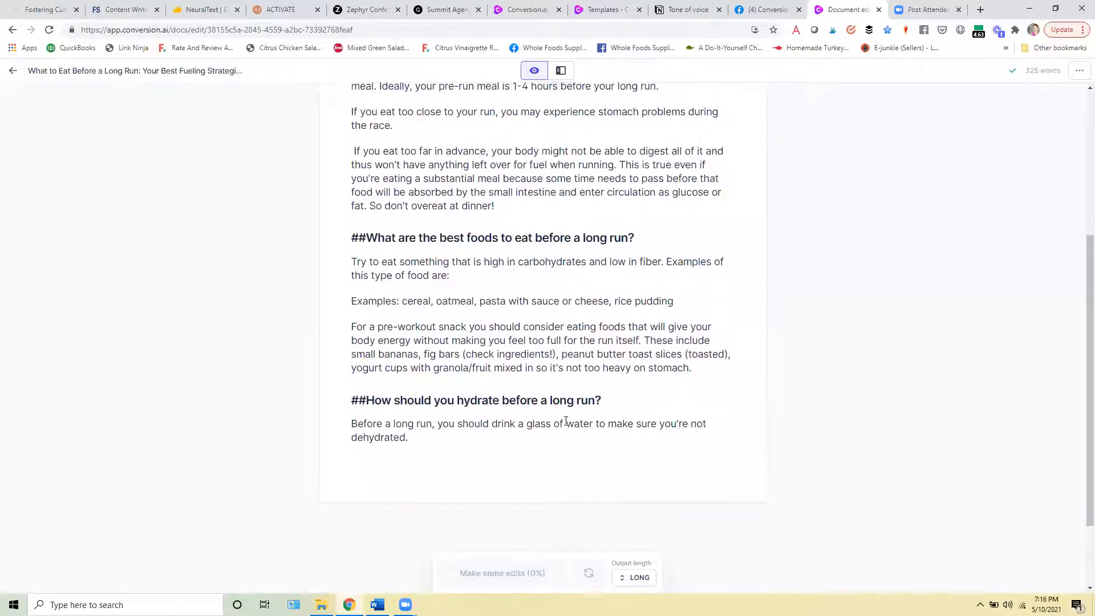
{"action": "left_click", "coordinate": [504, 458]}
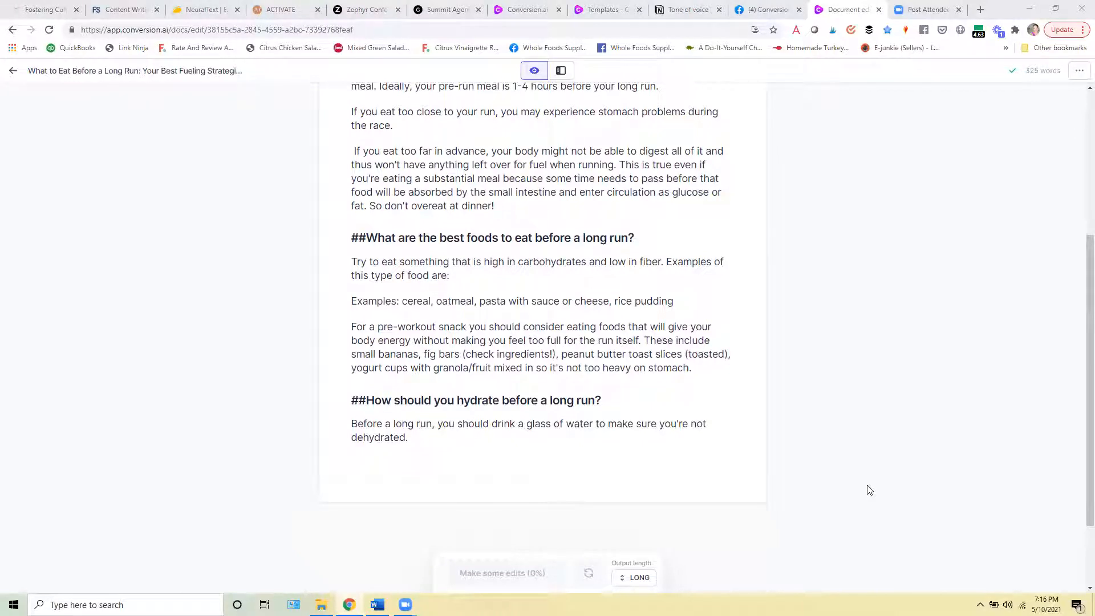
{"action": "left_click", "coordinate": [561, 467]}
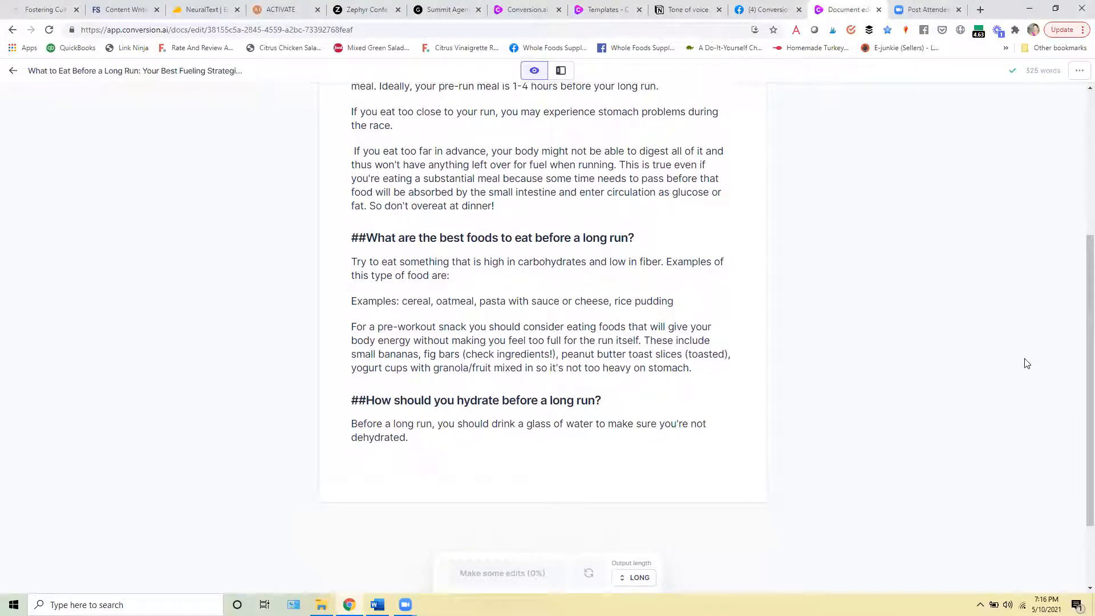
Open snackinginsneakers.com in a new browser tab and go to the article "How to Not Get Tired When Running: 21 Key Tips!"
{"action": "left_click", "coordinate": [980, 9]}
{"action": "type", "text": "snackinginsneakers.com"}
{"action": "key", "text": "Return"}
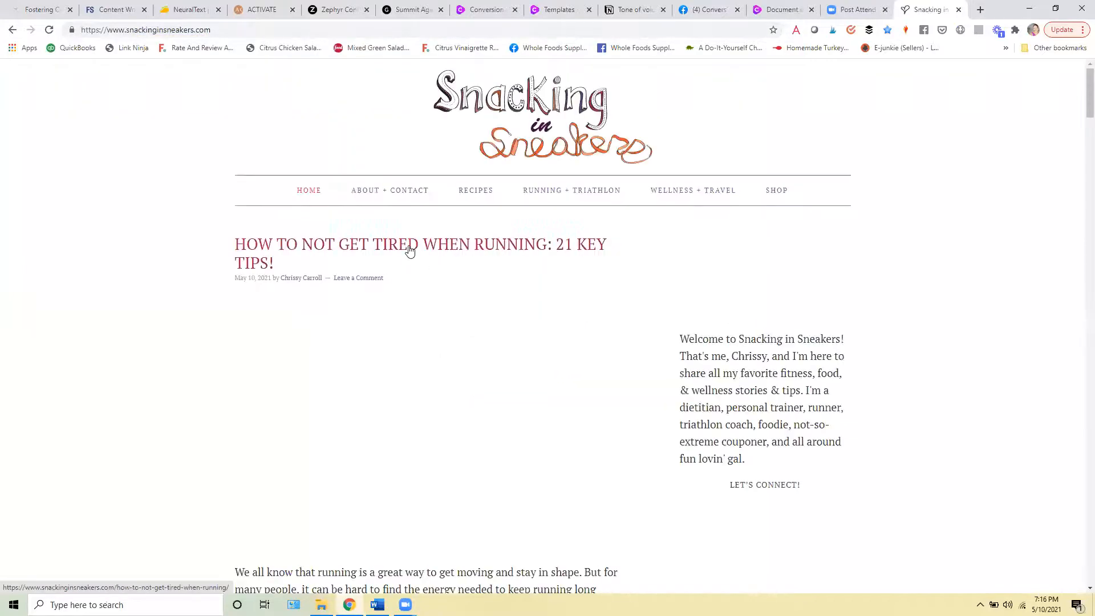
{"action": "left_click", "coordinate": [410, 247]}
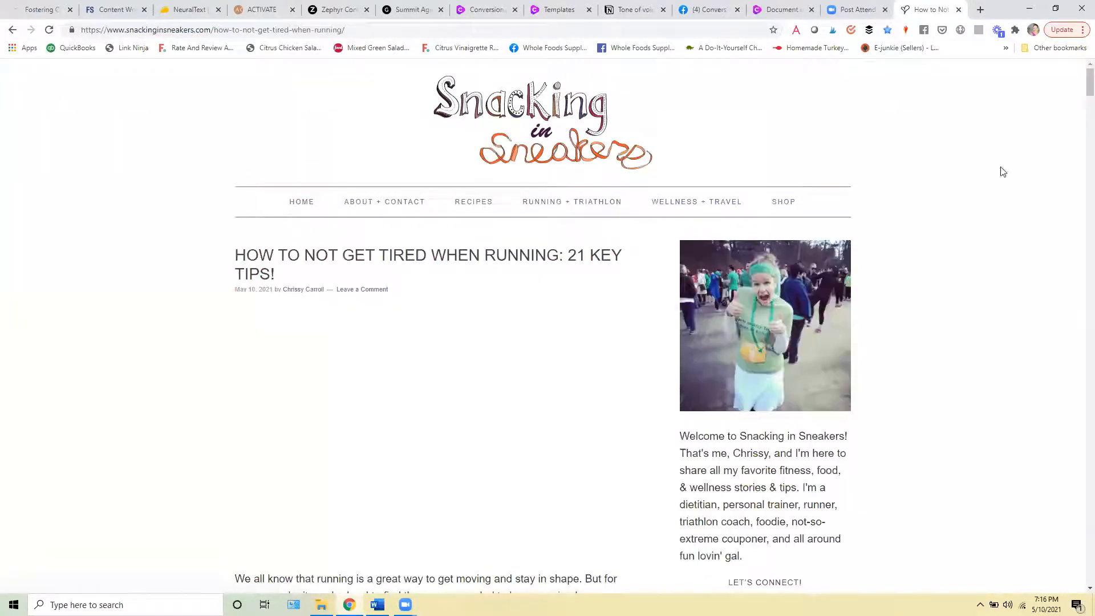
Read through the article's numbered training, hydration and fueling tips down to the sections on recovery meals and daily diet
{"action": "scroll", "coordinate": [1079, 93], "scroll_direction": "down", "scroll_amount": 7}
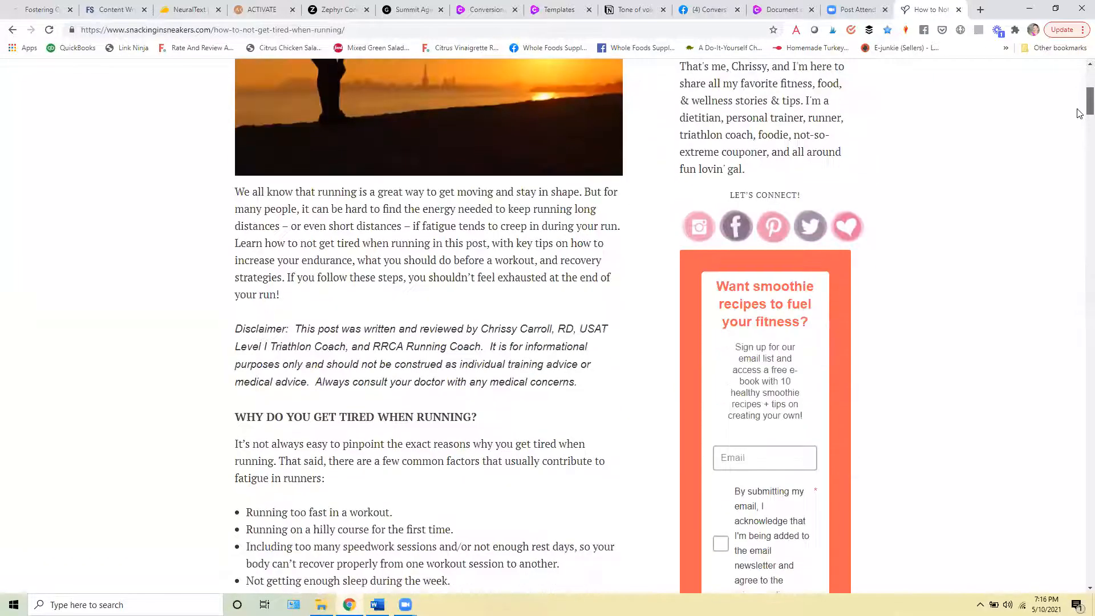
{"action": "scroll", "coordinate": [1079, 116], "scroll_direction": "down", "scroll_amount": 10}
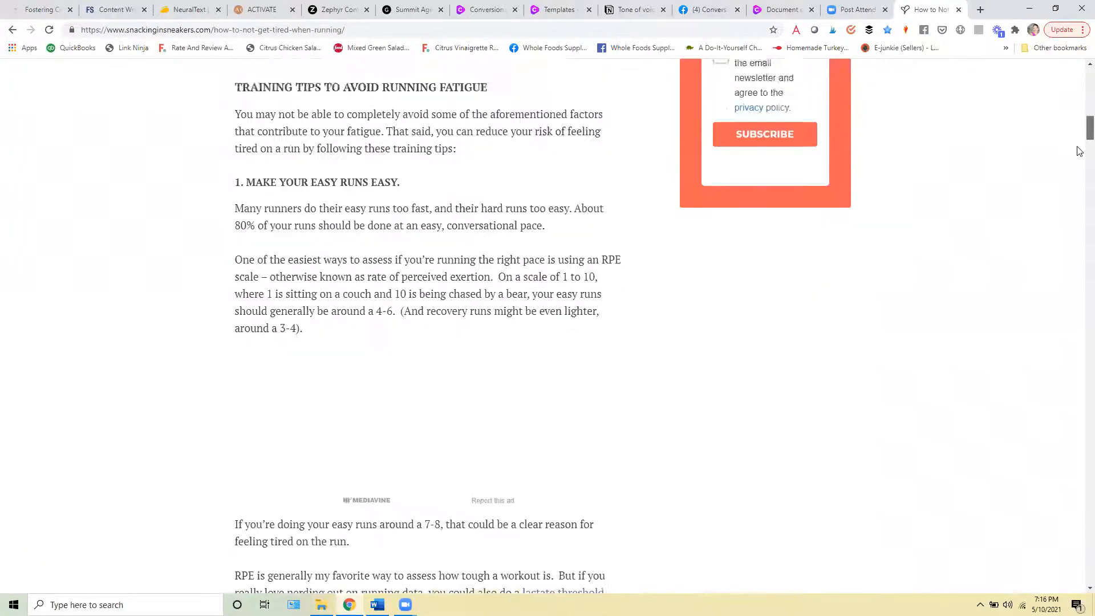
{"action": "scroll", "coordinate": [1079, 151], "scroll_direction": "down", "scroll_amount": 11}
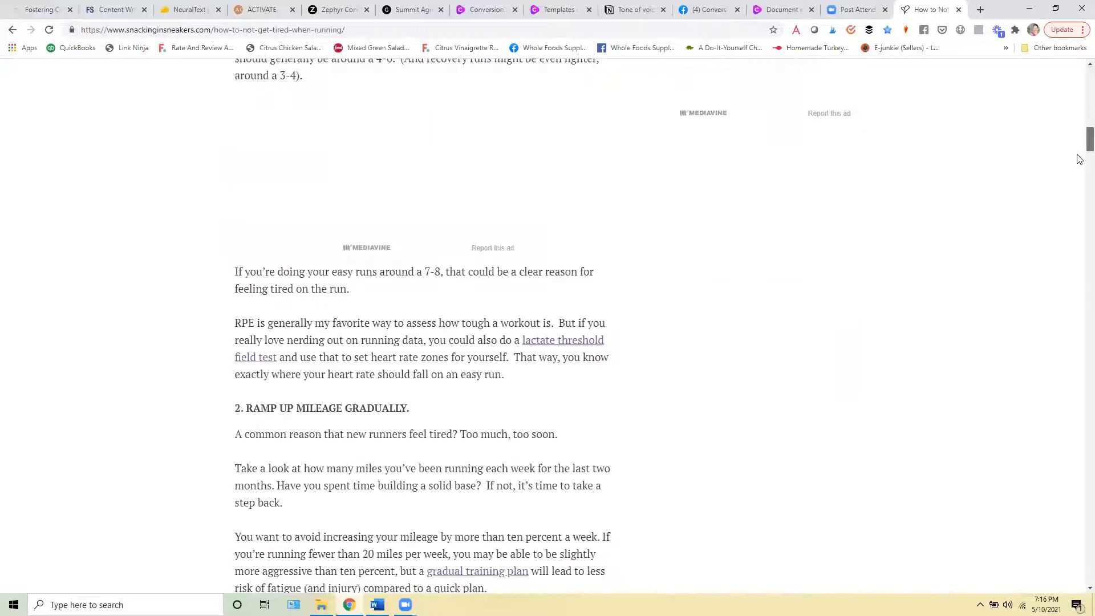
{"action": "scroll", "coordinate": [1079, 178], "scroll_direction": "down", "scroll_amount": 18}
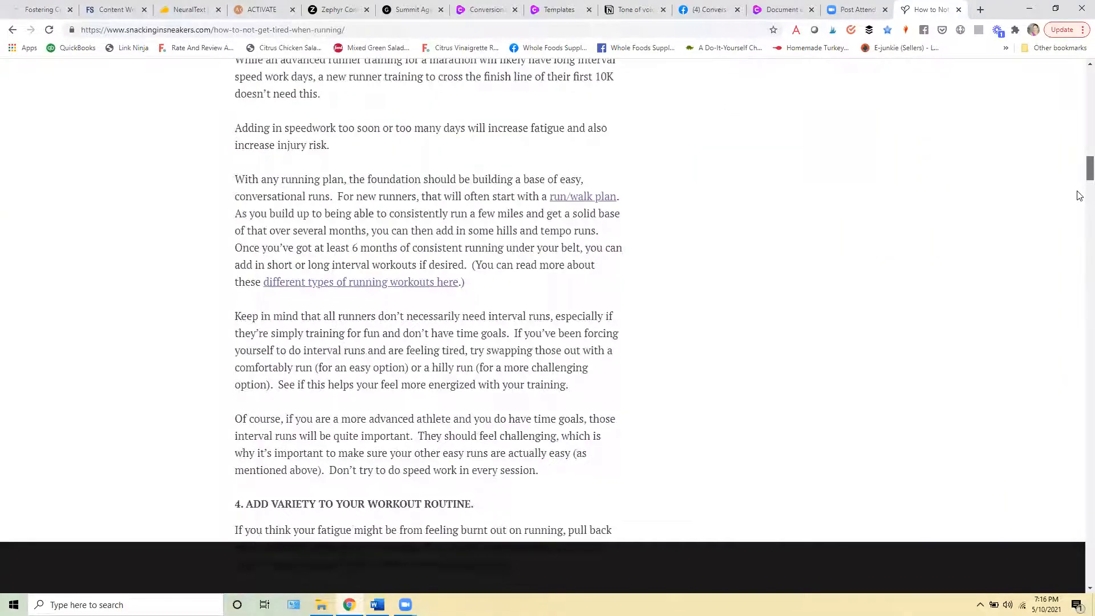
{"action": "scroll", "coordinate": [1079, 228], "scroll_direction": "down", "scroll_amount": 9}
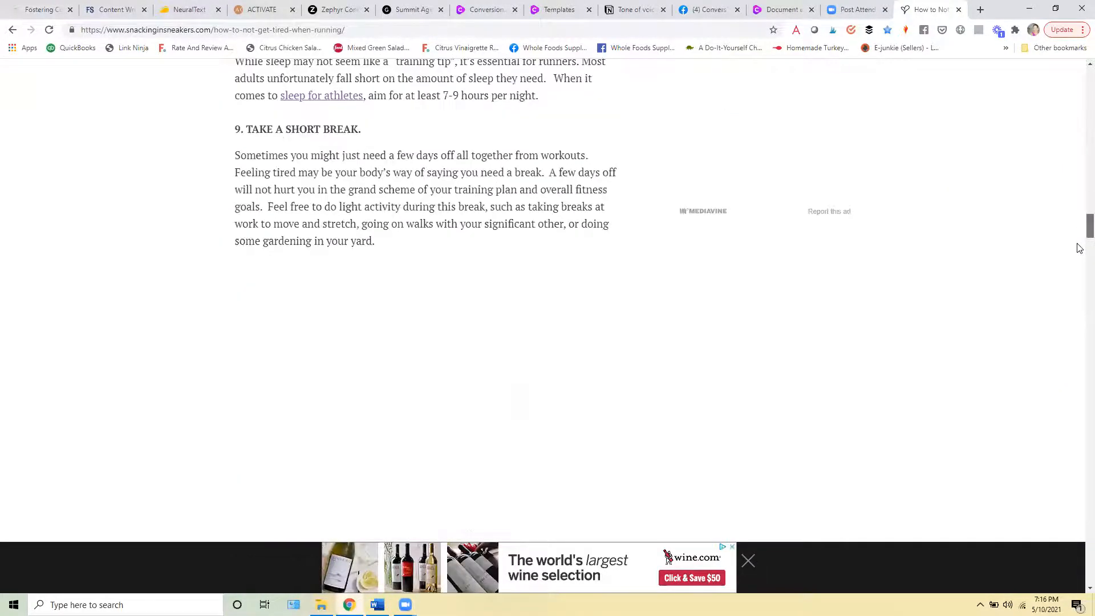
{"action": "scroll", "coordinate": [1080, 257], "scroll_direction": "down", "scroll_amount": 10}
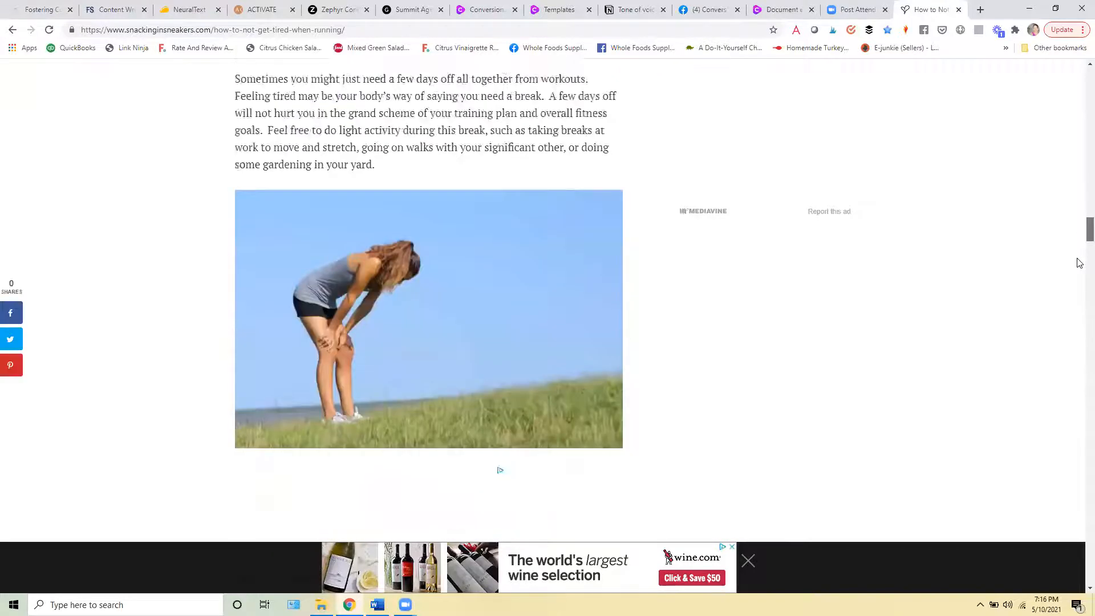
{"action": "scroll", "coordinate": [1079, 268], "scroll_direction": "down", "scroll_amount": 9}
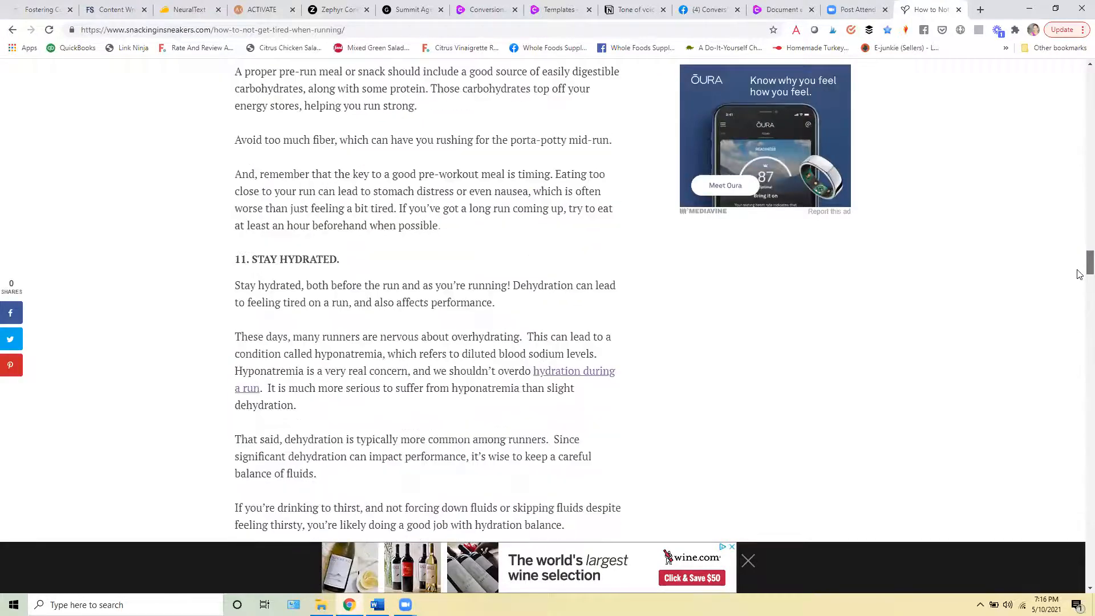
{"action": "scroll", "coordinate": [1079, 292], "scroll_direction": "down", "scroll_amount": 7}
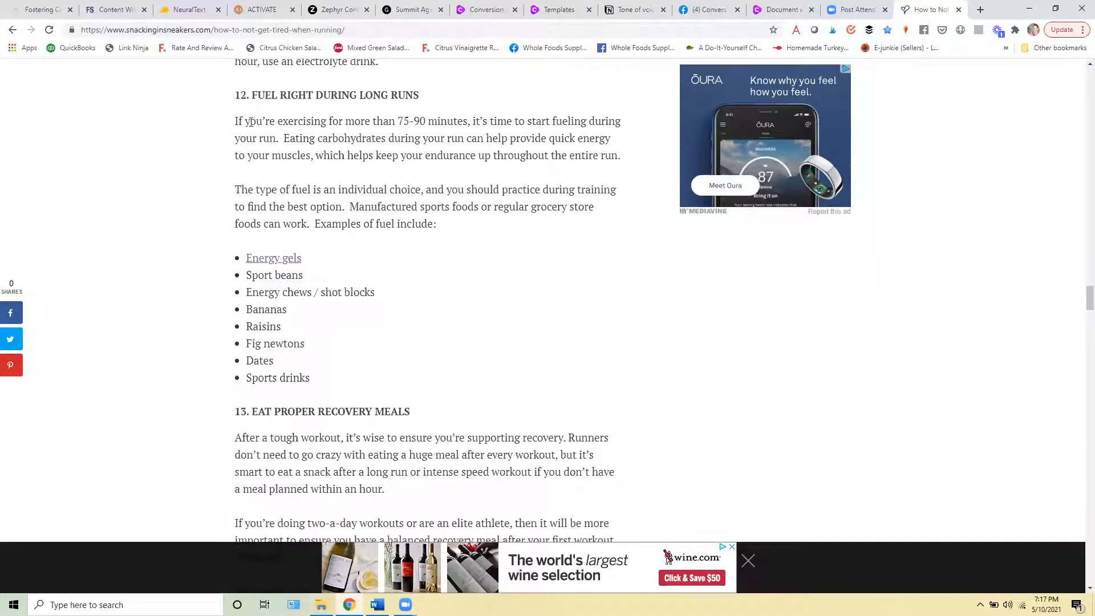
{"action": "mouse_move", "coordinate": [244, 125]}
{"action": "left_mouse_down"}
{"action": "mouse_move", "coordinate": [279, 139]}
{"action": "mouse_move", "coordinate": [217, 122]}
{"action": "mouse_move", "coordinate": [243, 127]}
{"action": "left_mouse_up"}
{"action": "left_click", "coordinate": [281, 140]}
{"action": "left_click", "coordinate": [243, 126]}
{"action": "scroll", "coordinate": [1079, 319], "scroll_direction": "down", "scroll_amount": 8}
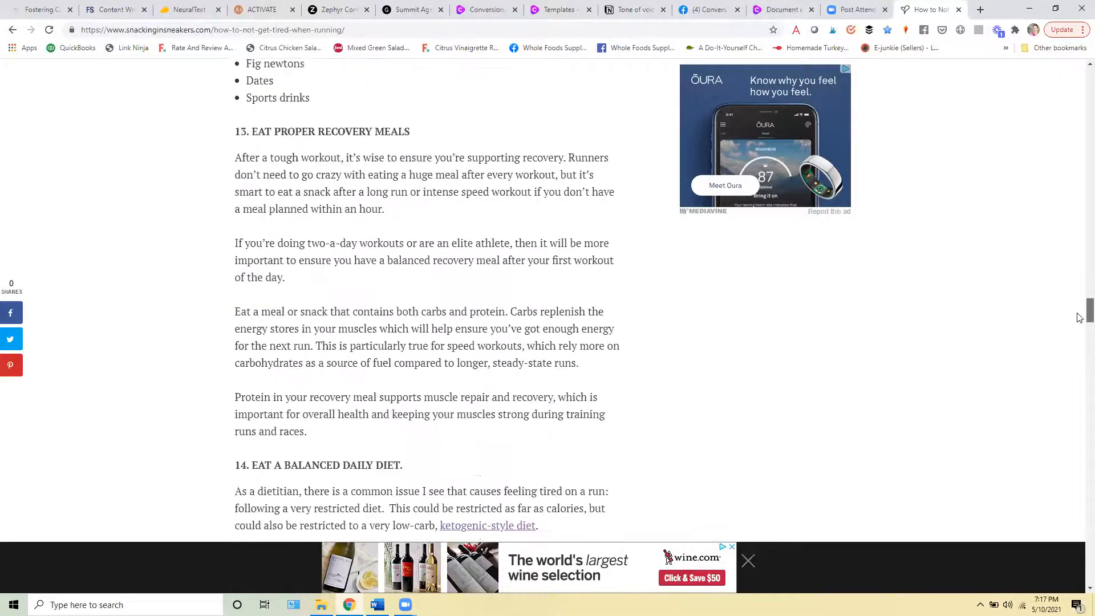
Return to the article's beginning and review its fatigue causes and first two training tips
{"action": "left_click_drag", "start_coordinate": [1077, 332], "coordinate": [1076, 89]}
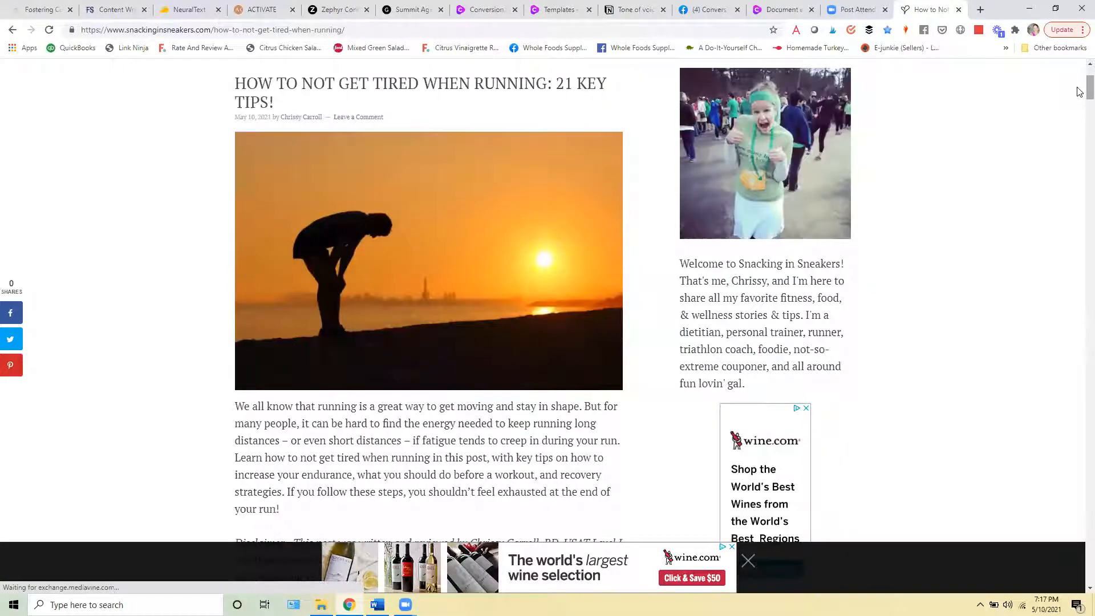
{"action": "mouse_move", "coordinate": [1077, 88]}
{"action": "left_mouse_down"}
{"action": "mouse_move", "coordinate": [1077, 99]}
{"action": "mouse_move", "coordinate": [1077, 83]}
{"action": "left_mouse_up"}
{"action": "scroll", "coordinate": [1078, 87], "scroll_direction": "down", "scroll_amount": 12}
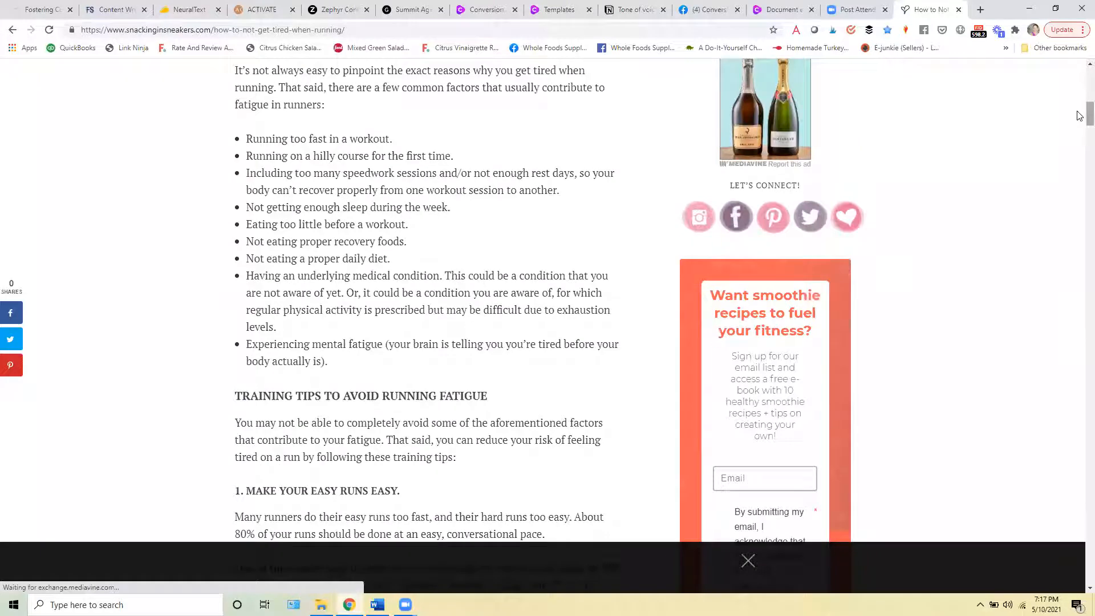
{"action": "right_click", "coordinate": [1079, 125]}
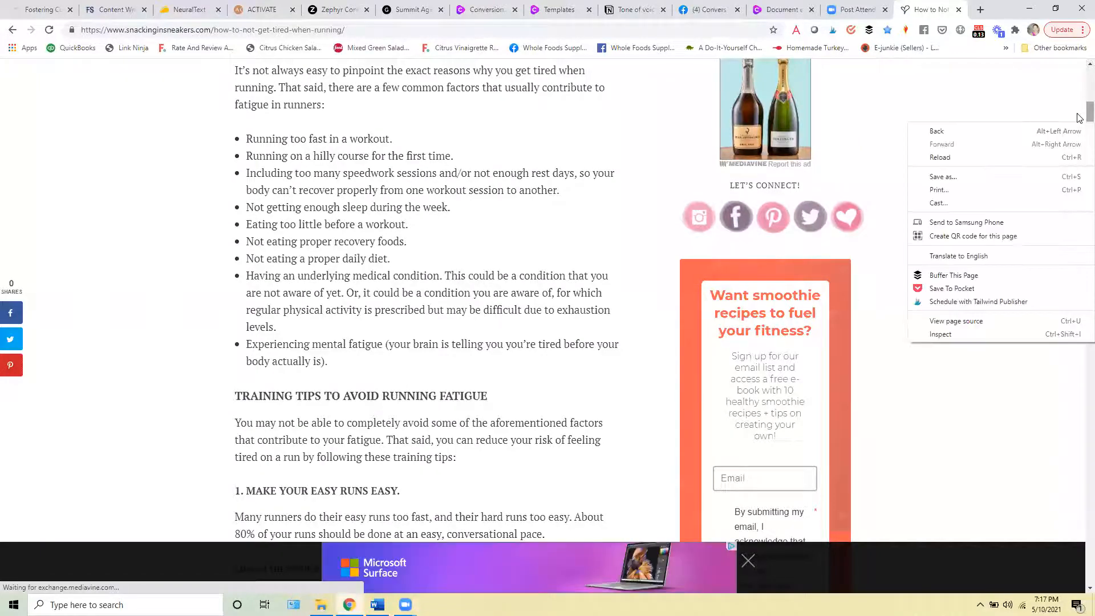
{"action": "scroll", "coordinate": [1079, 128], "scroll_direction": "down", "scroll_amount": 4}
{"action": "scroll", "coordinate": [1079, 131], "scroll_direction": "down", "scroll_amount": 5}
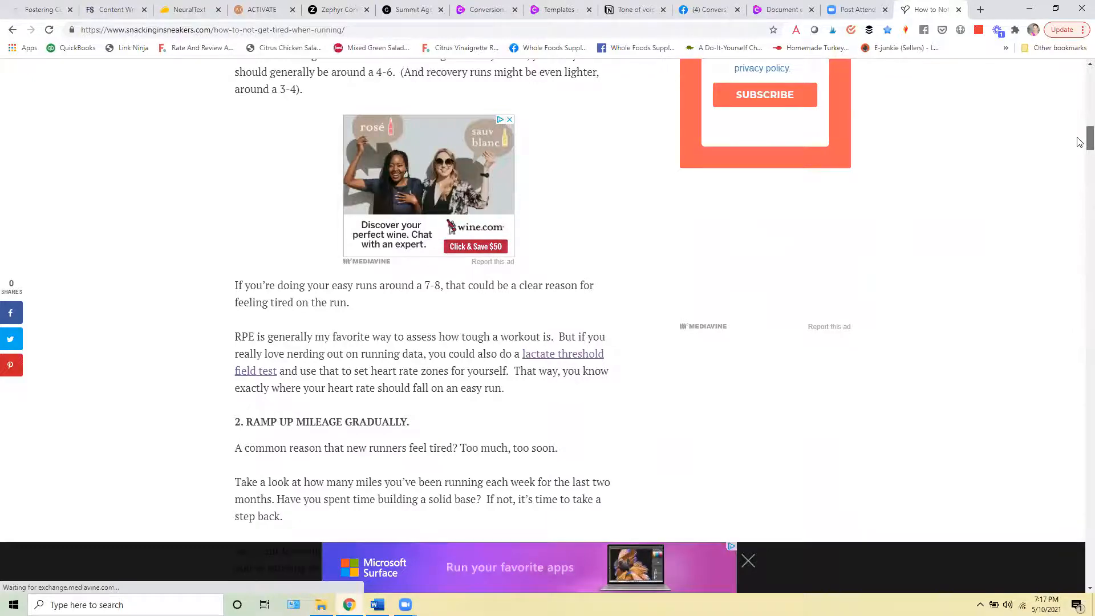
Read the running article's tips on mileage, easy and hard run balance, workout variety, posture, time of day and support
{"action": "scroll", "coordinate": [1079, 155], "scroll_direction": "down", "scroll_amount": 3}
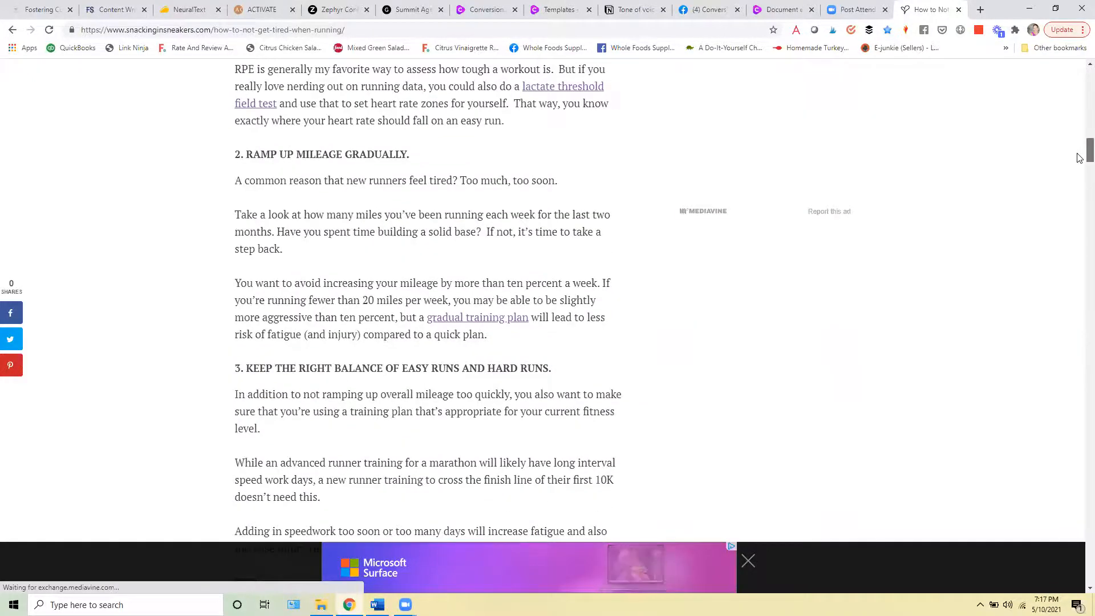
{"action": "scroll", "coordinate": [1079, 158], "scroll_direction": "down", "scroll_amount": 4}
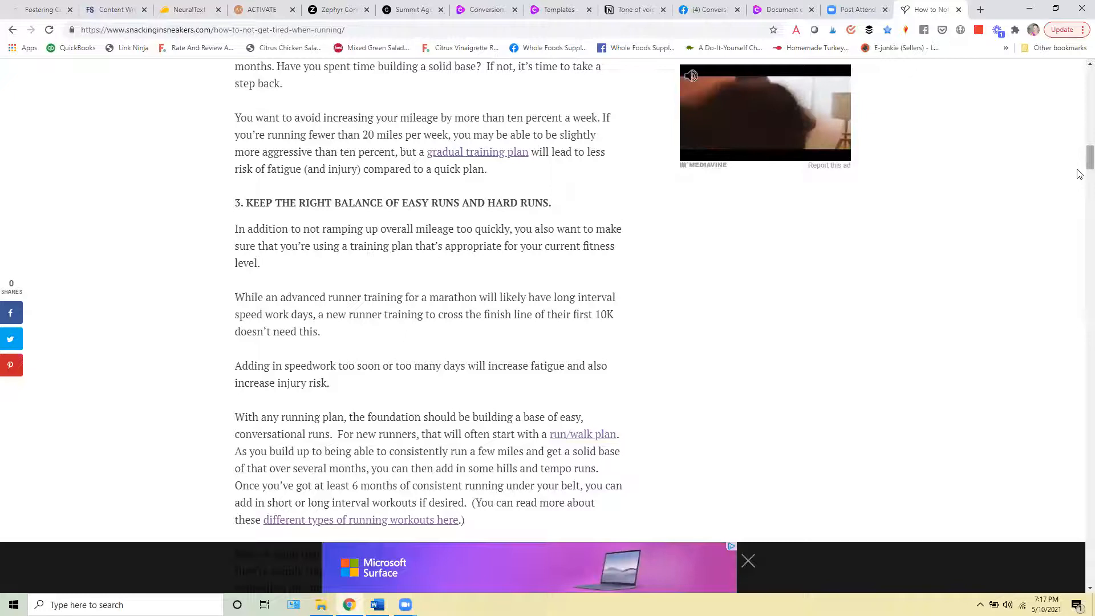
{"action": "scroll", "coordinate": [1078, 189], "scroll_direction": "down", "scroll_amount": 3}
{"action": "scroll", "coordinate": [1079, 188], "scroll_direction": "down", "scroll_amount": 6}
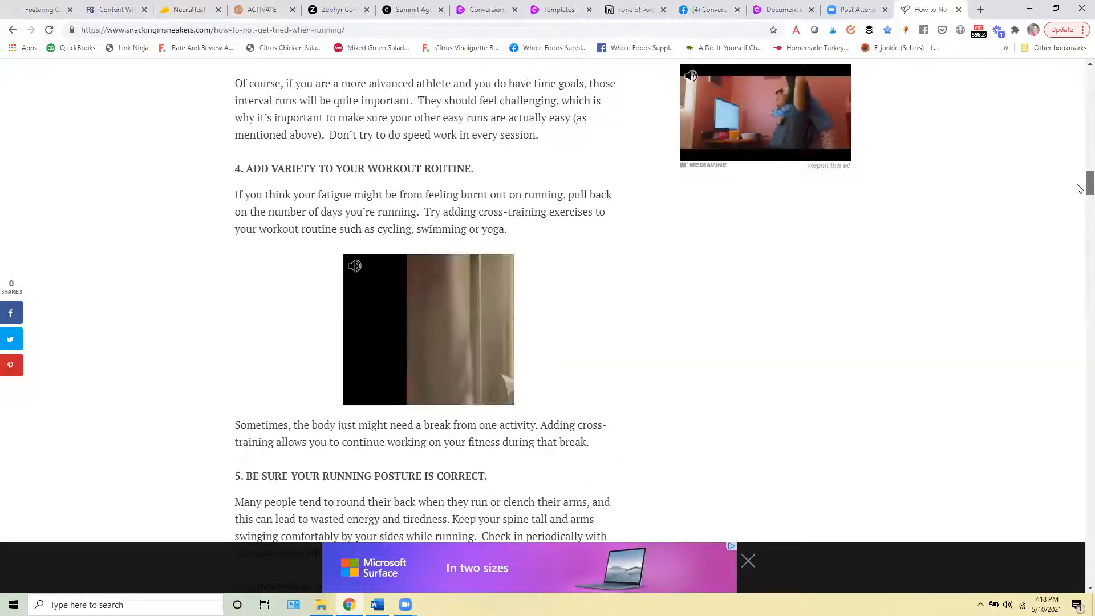
{"action": "scroll", "coordinate": [1078, 199], "scroll_direction": "down", "scroll_amount": 4}
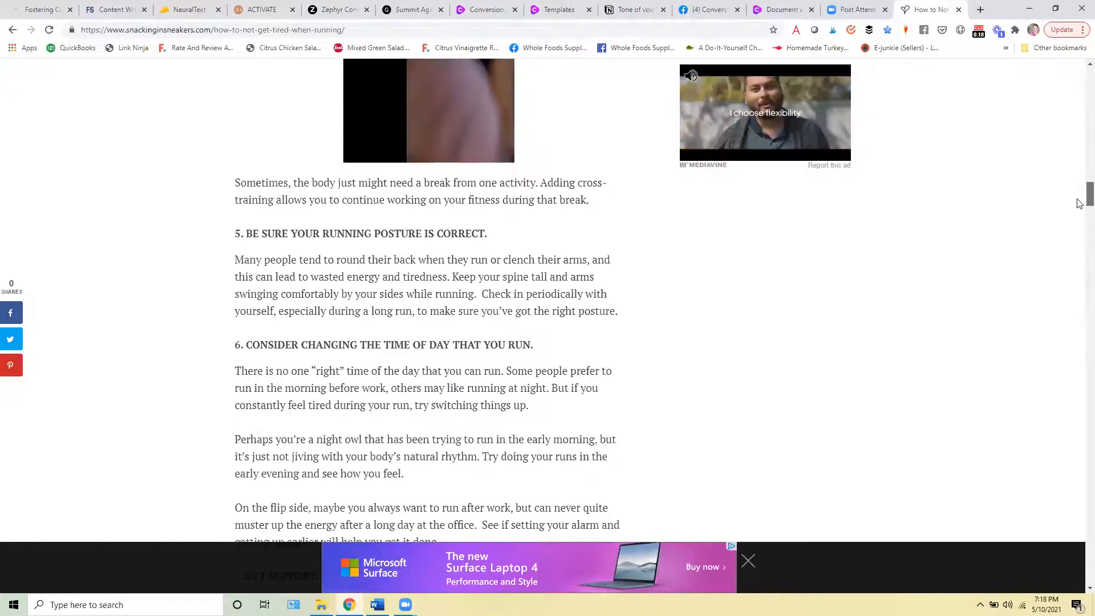
{"action": "scroll", "coordinate": [1079, 204], "scroll_direction": "down", "scroll_amount": 1}
{"action": "scroll", "coordinate": [1079, 204], "scroll_direction": "down", "scroll_amount": 1}
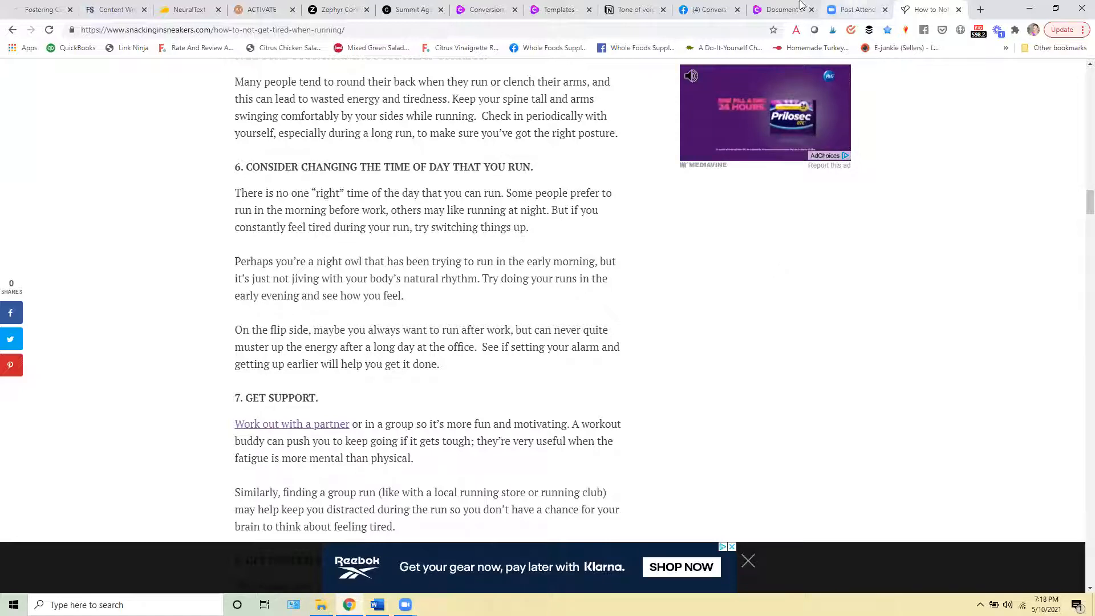
Return to the Conversion.ai blog post document and review the draft from its introduction through the hydration section
{"action": "left_click", "coordinate": [768, 7]}
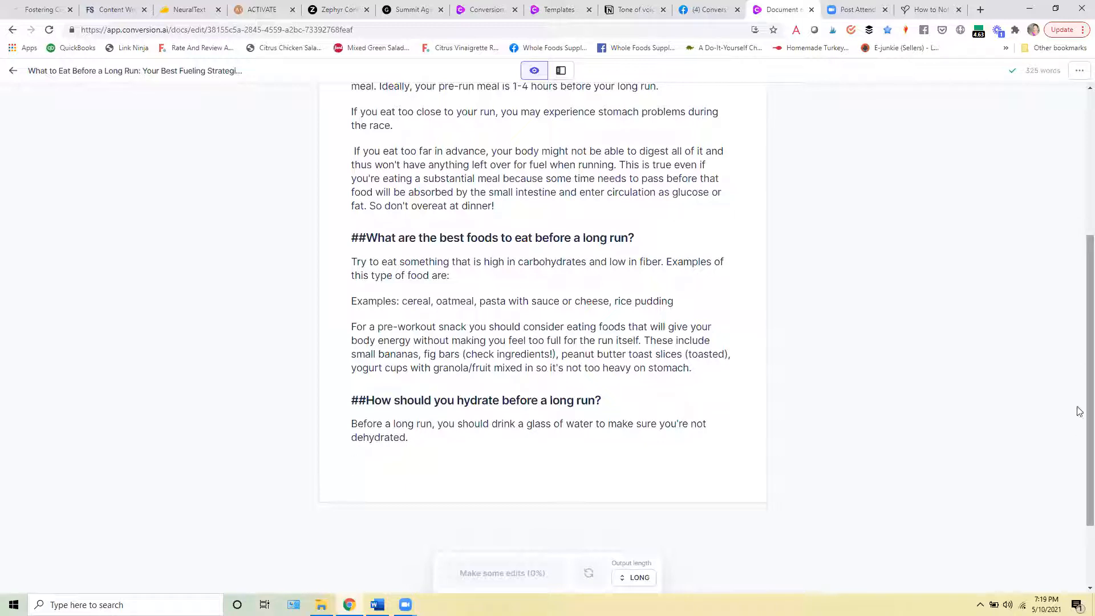
{"action": "scroll", "coordinate": [1077, 325], "scroll_direction": "up", "scroll_amount": 5}
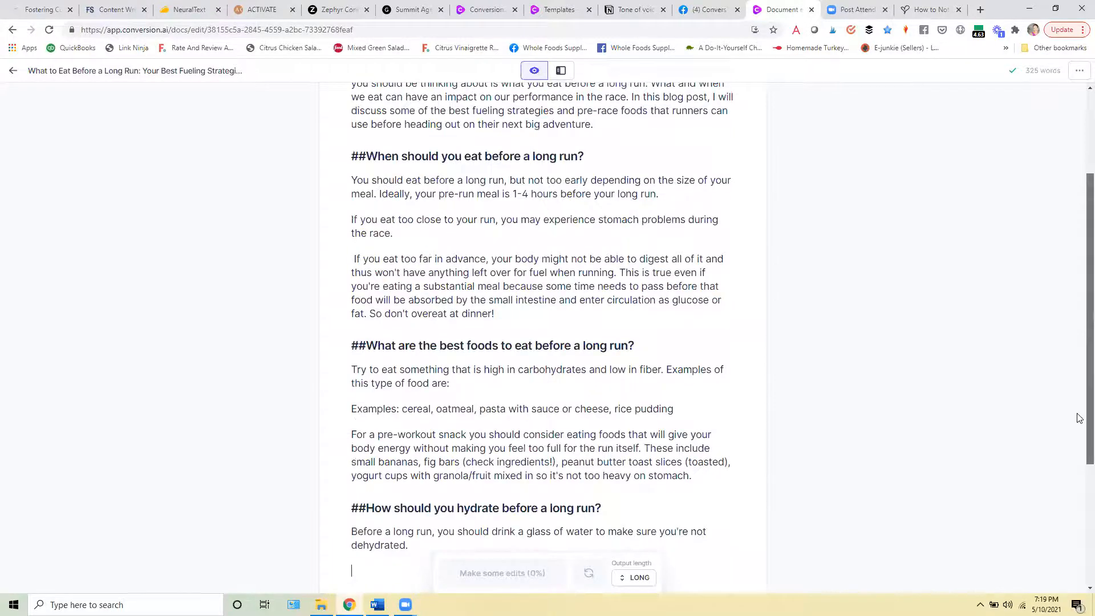
{"action": "scroll", "coordinate": [1078, 342], "scroll_direction": "down", "scroll_amount": 7}
{"action": "scroll", "coordinate": [1077, 274], "scroll_direction": "up", "scroll_amount": 5}
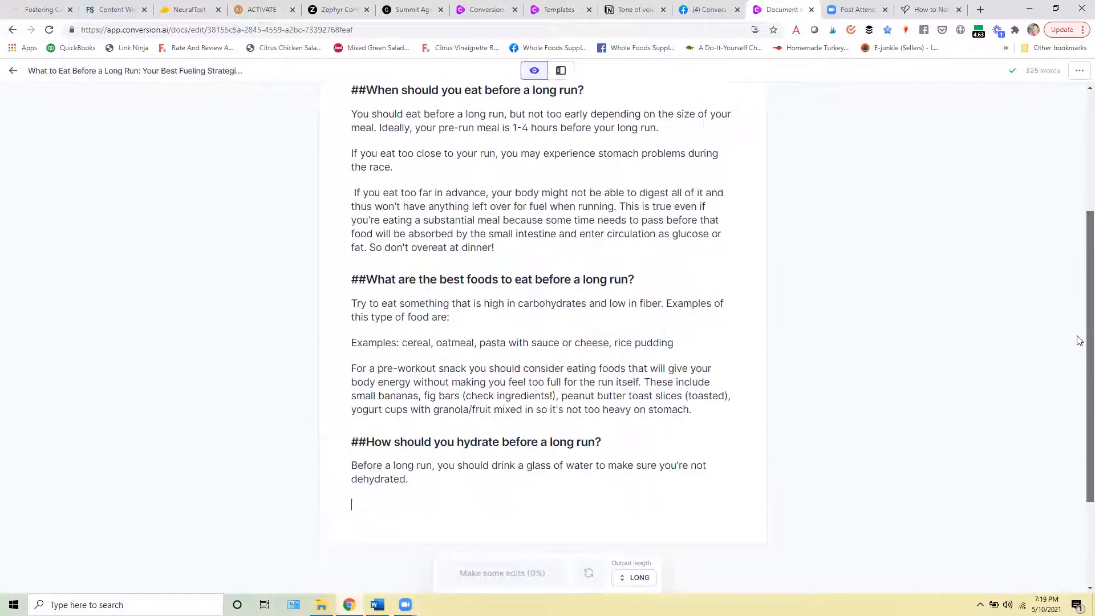
{"action": "scroll", "coordinate": [1079, 248], "scroll_direction": "up", "scroll_amount": 2}
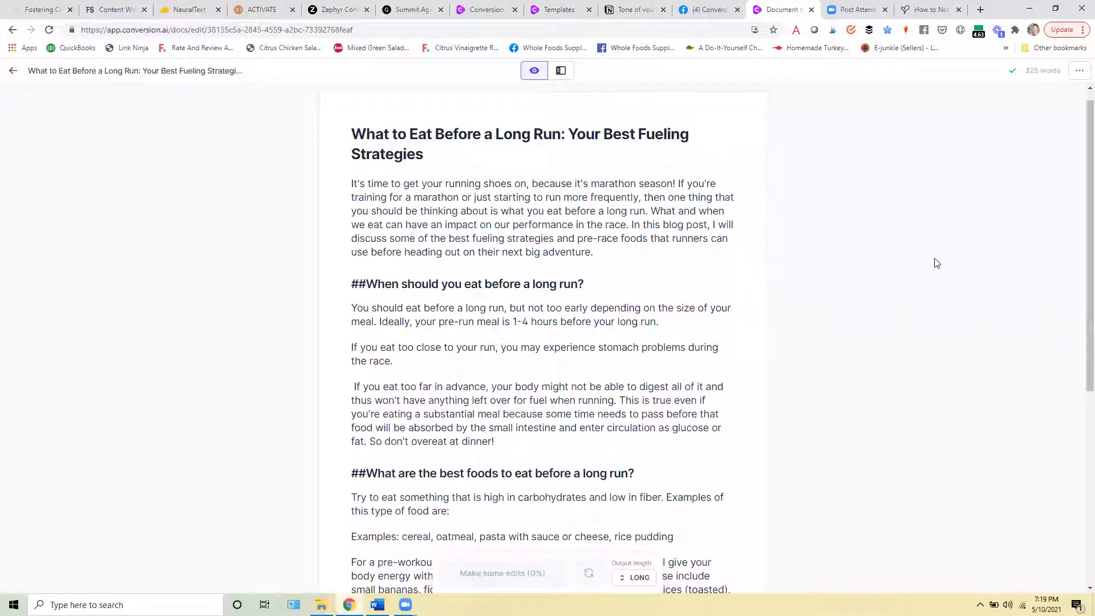
{"action": "scroll", "coordinate": [1079, 329], "scroll_direction": "down", "scroll_amount": 1}
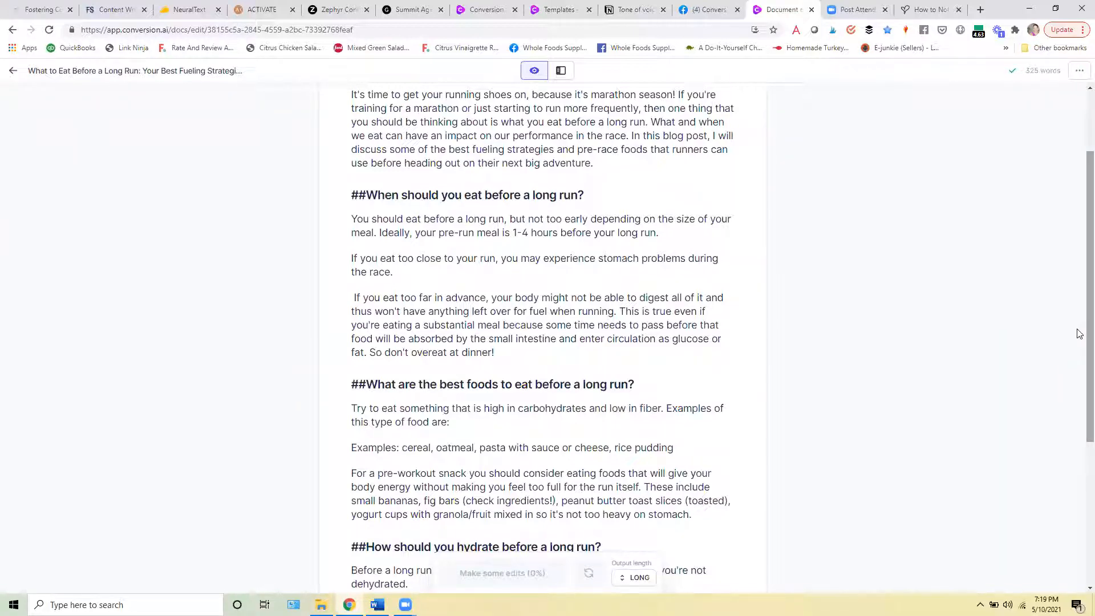
{"action": "scroll", "coordinate": [1079, 334], "scroll_direction": "down", "scroll_amount": 1}
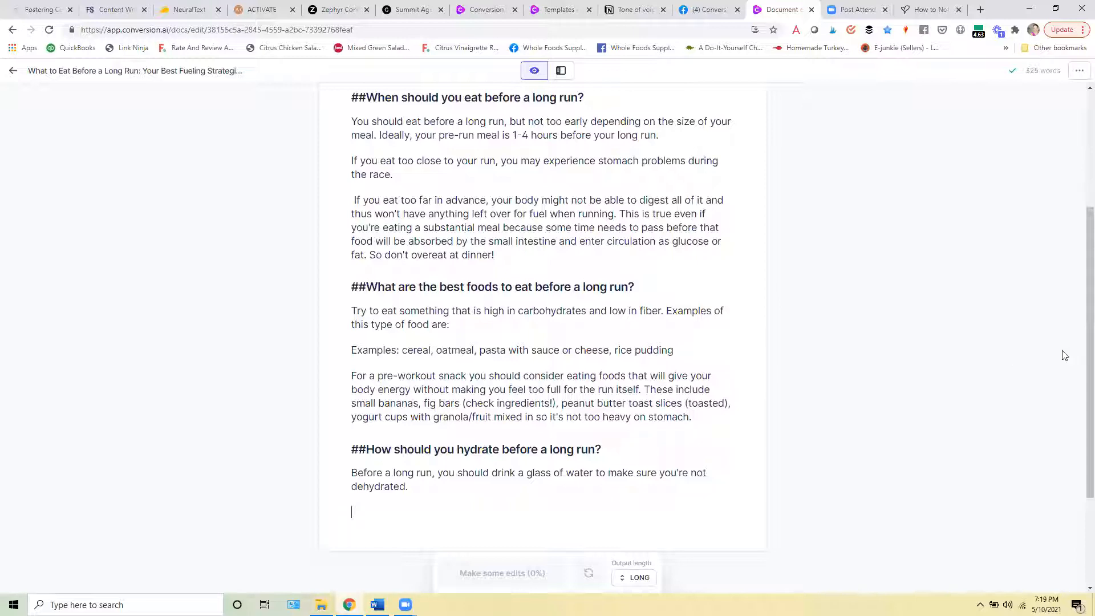
{"action": "scroll", "coordinate": [1072, 336], "scroll_direction": "up", "scroll_amount": 4}
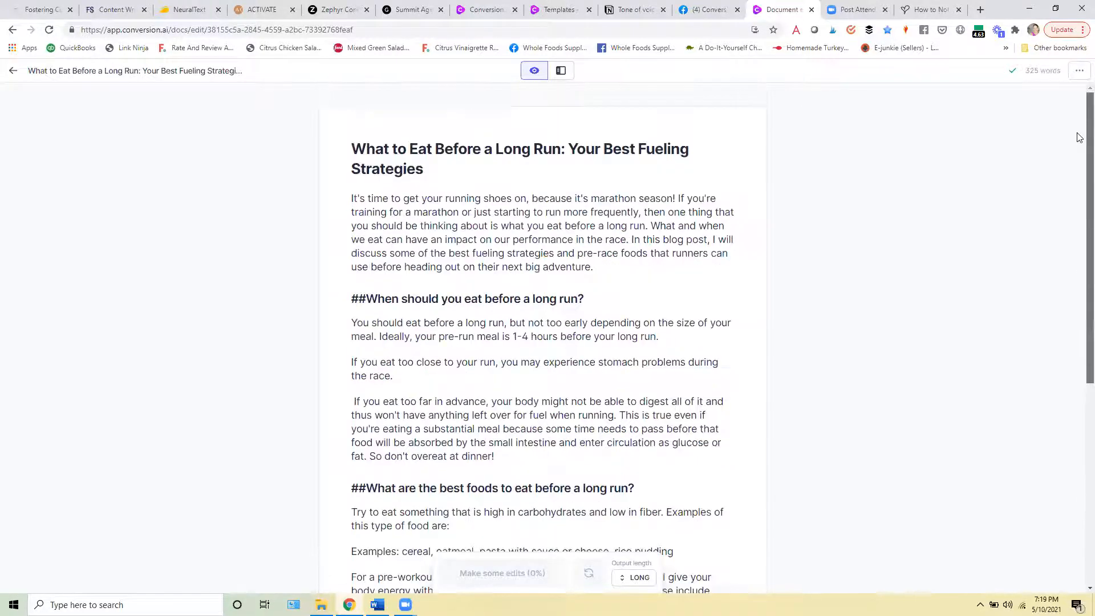
{"action": "scroll", "coordinate": [1079, 310], "scroll_direction": "down", "scroll_amount": 5}
{"action": "scroll", "coordinate": [1079, 194], "scroll_direction": "up", "scroll_amount": 3}
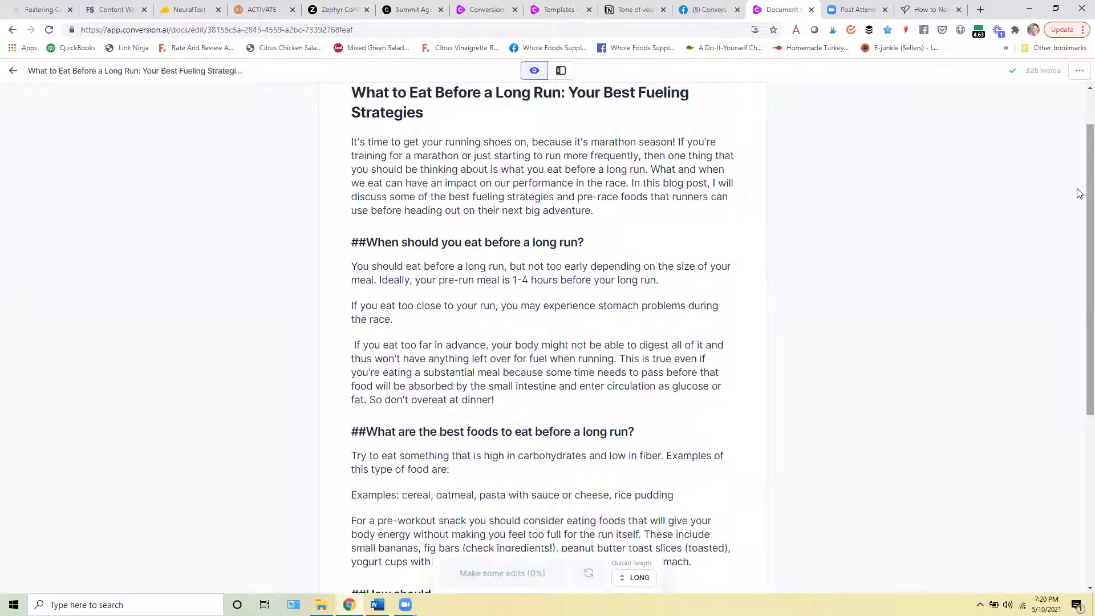
{"action": "scroll", "coordinate": [1079, 312], "scroll_direction": "down", "scroll_amount": 3}
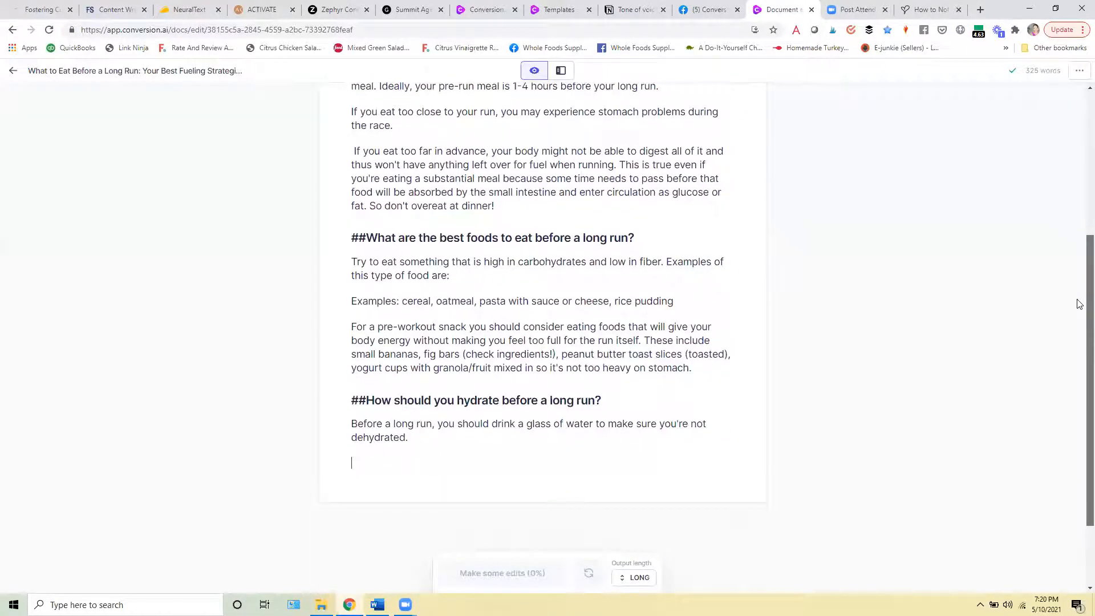
{"action": "scroll", "coordinate": [1079, 312], "scroll_direction": "down", "scroll_amount": 2}
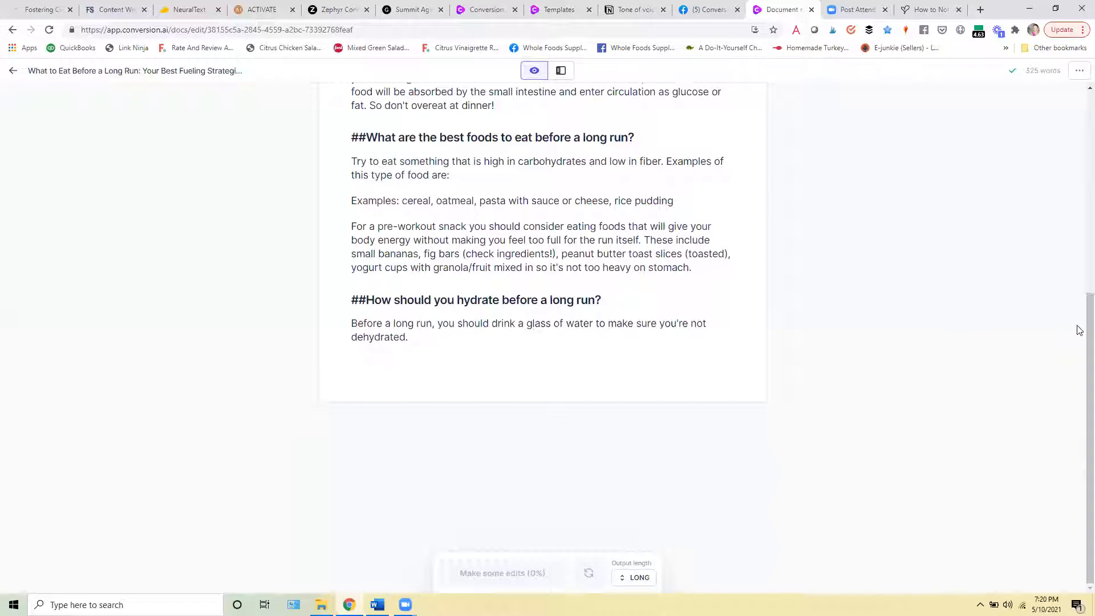
Open PubMed in a new browser tab and search it for "whey protein"
{"action": "left_click", "coordinate": [980, 9]}
{"action": "type", "text": "pub"}
{"action": "key", "text": "Return"}
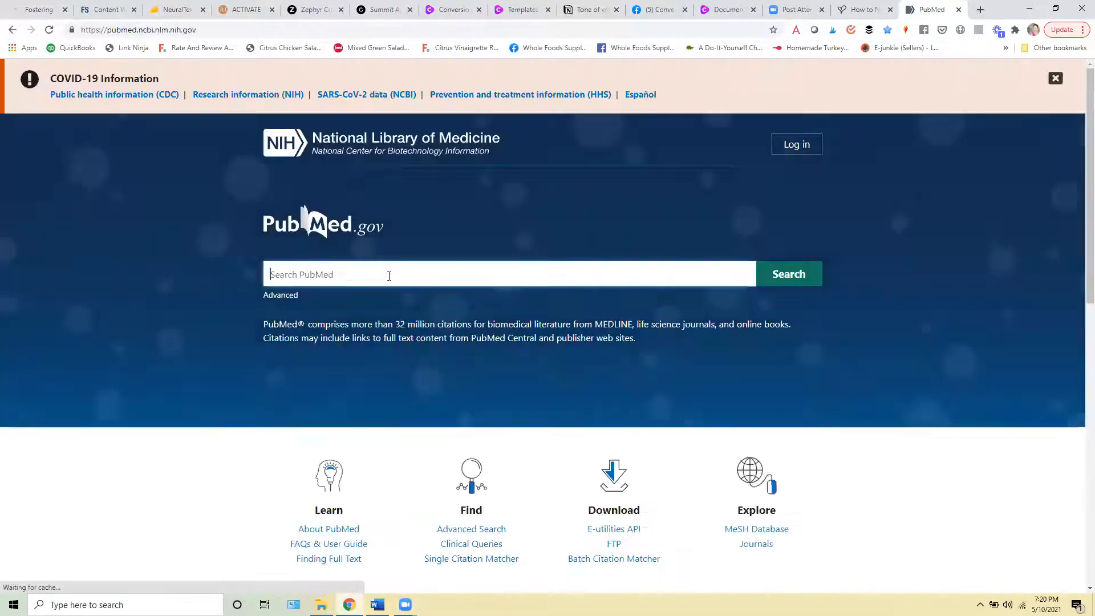
{"action": "type", "text": "whey protein"}
{"action": "key", "text": "Return"}
Open the review on whey protein supplementation and temporal recovery of muscle function following resistance training, and go to its abstract
{"action": "left_click_drag", "start_coordinate": [1089, 166], "coordinate": [1076, 227]}
{"action": "scroll", "coordinate": [721, 213], "scroll_direction": "up", "scroll_amount": 5}
{"action": "left_click", "coordinate": [720, 211]}
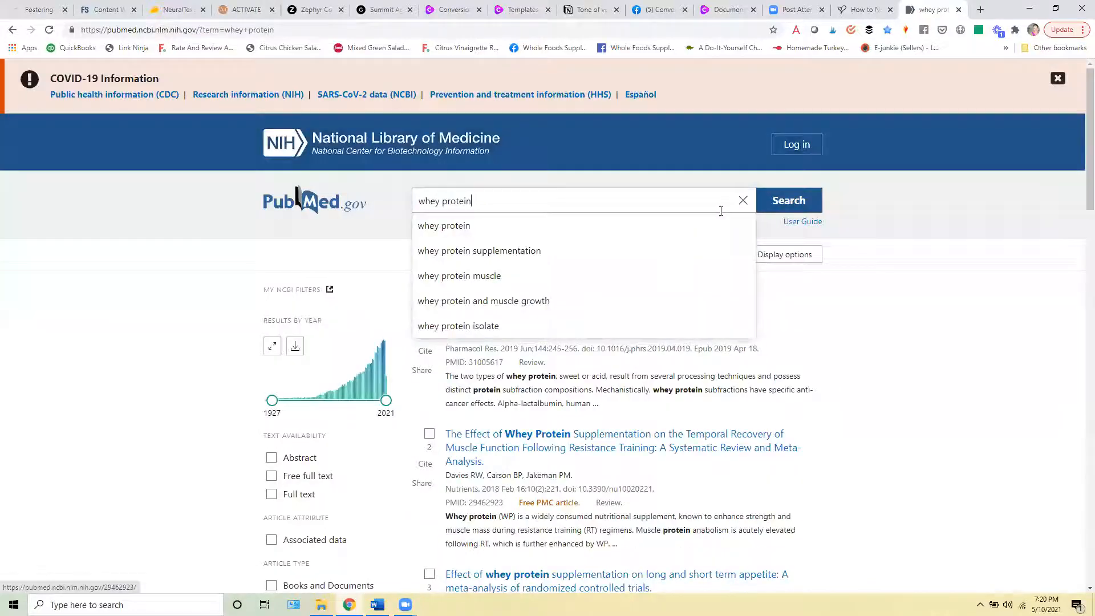
{"action": "left_click", "coordinate": [751, 433]}
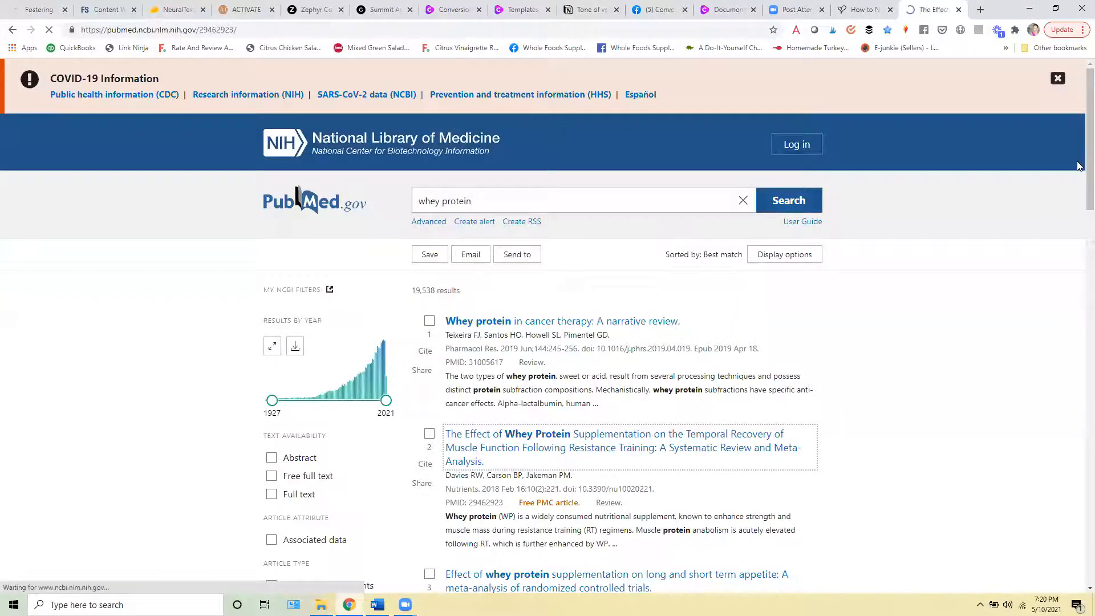
{"action": "scroll", "coordinate": [1078, 177], "scroll_direction": "down", "scroll_amount": 5}
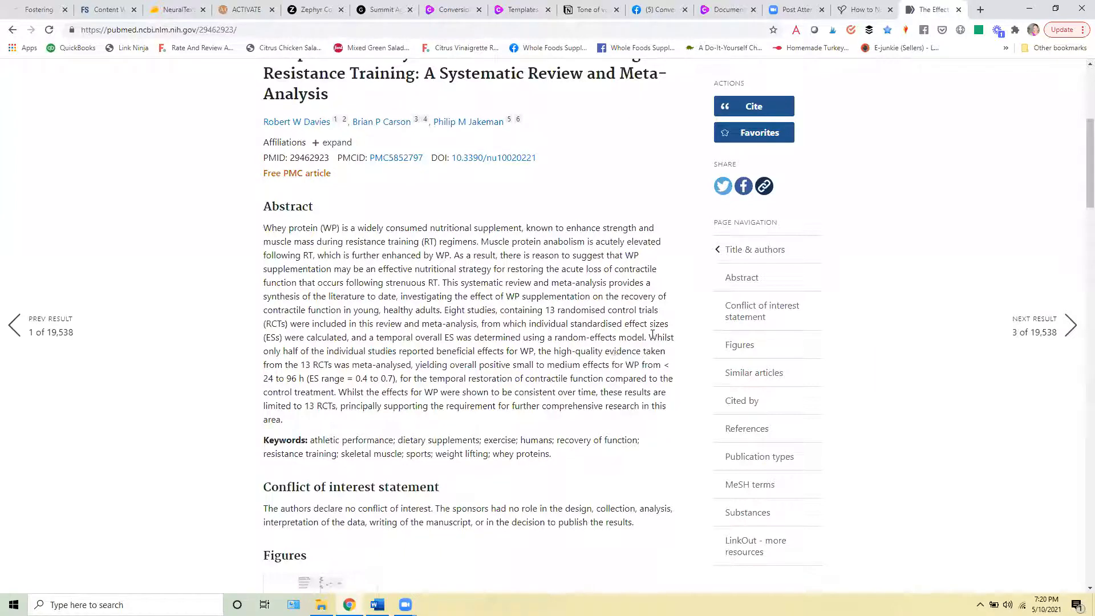
Copy the abstract's last two sentences, starting "Whilst only half", and paste them below a new *** line at the blog post's end
{"action": "left_click_drag", "start_coordinate": [653, 335], "coordinate": [628, 420]}
{"action": "key", "text": "ctrl+c"}
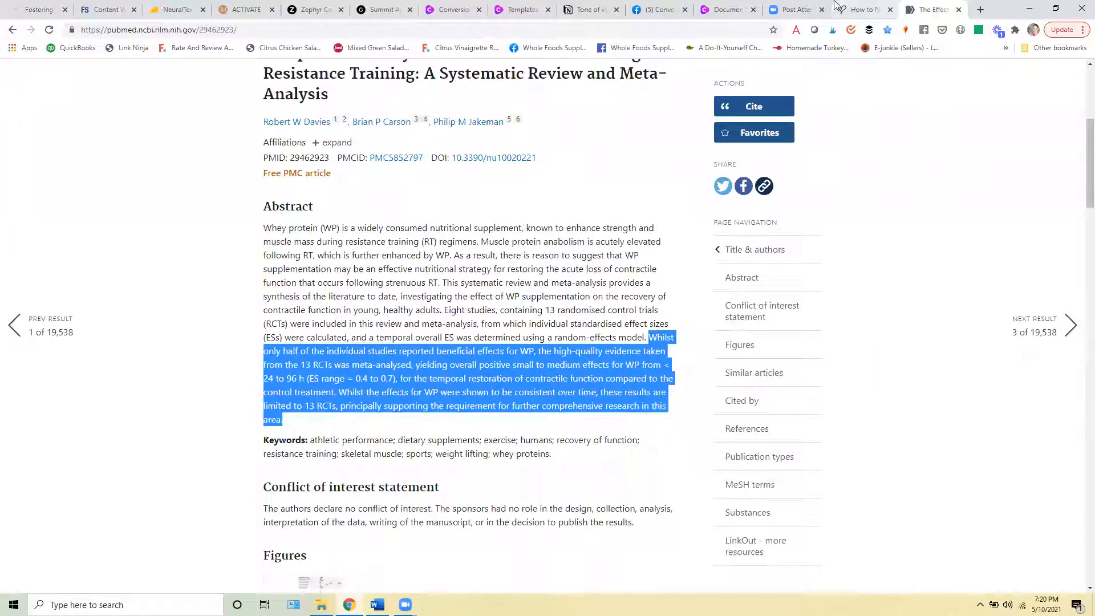
{"action": "left_click", "coordinate": [661, 9]}
{"action": "left_click", "coordinate": [703, 8]}
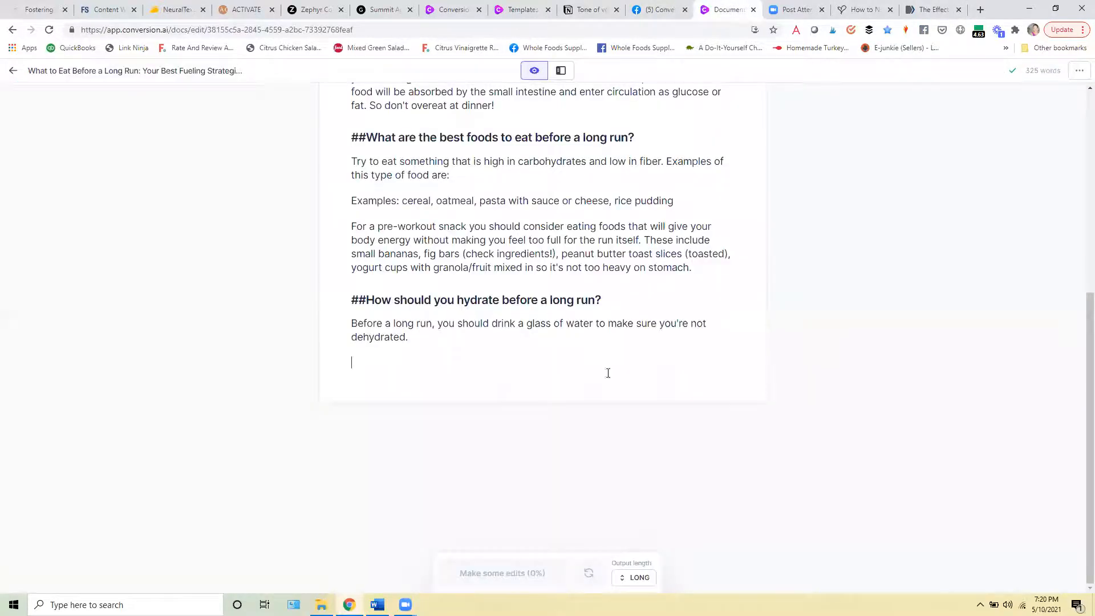
{"action": "left_click", "coordinate": [512, 359]}
{"action": "key", "text": "Return"}
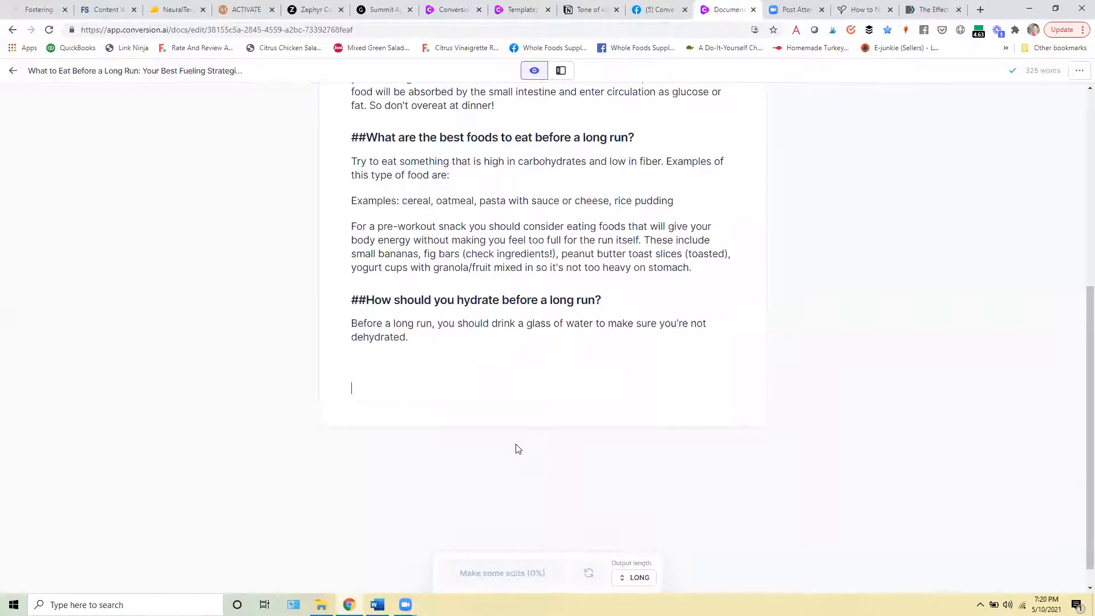
{"action": "type", "text": "***"}
{"action": "key", "text": "Return"}
{"action": "key", "text": "ctrl+v"}
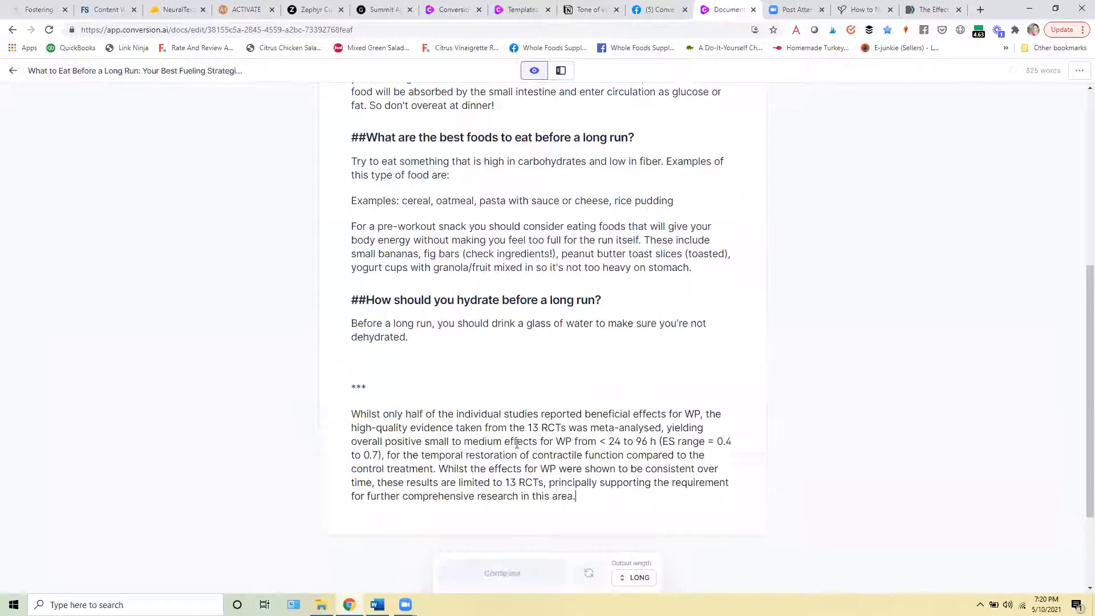
Generate several Re-phrase suggestions for the pasted whey protein study excerpt
{"action": "left_click_drag", "start_coordinate": [576, 497], "coordinate": [310, 421]}
{"action": "left_click", "coordinate": [496, 394]}
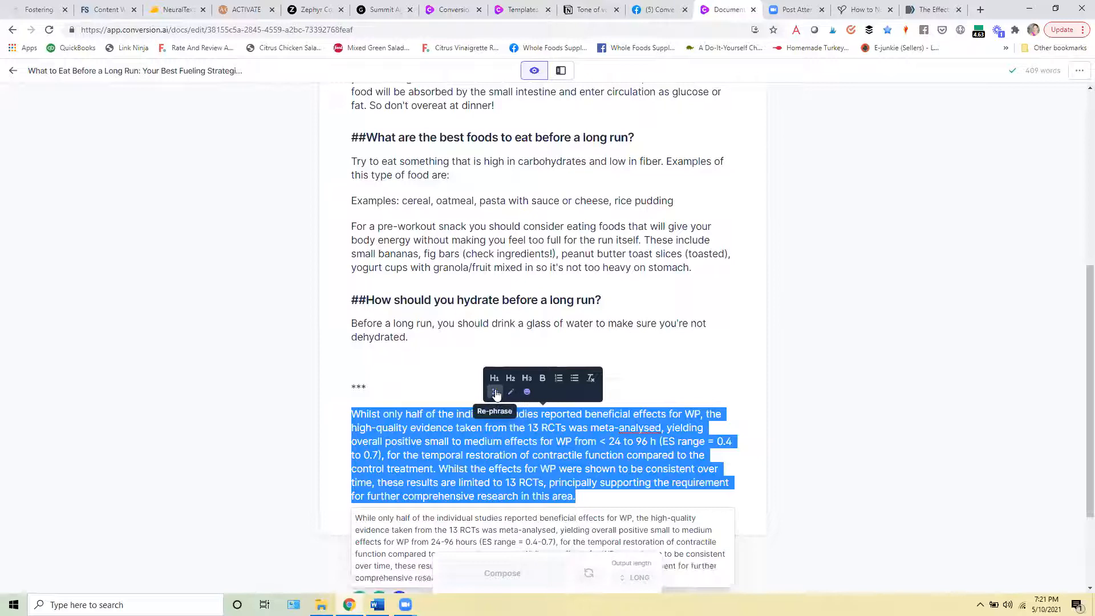
{"action": "left_click", "coordinate": [497, 395]}
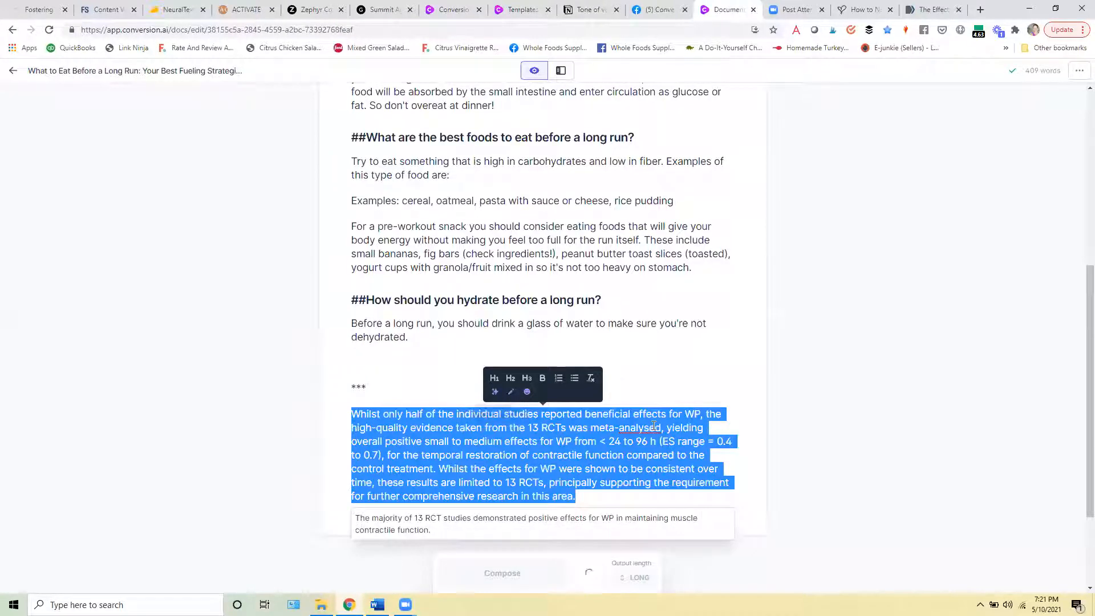
{"action": "scroll", "coordinate": [724, 425], "scroll_direction": "up", "scroll_amount": 1}
{"action": "scroll", "coordinate": [741, 451], "scroll_direction": "down", "scroll_amount": 2}
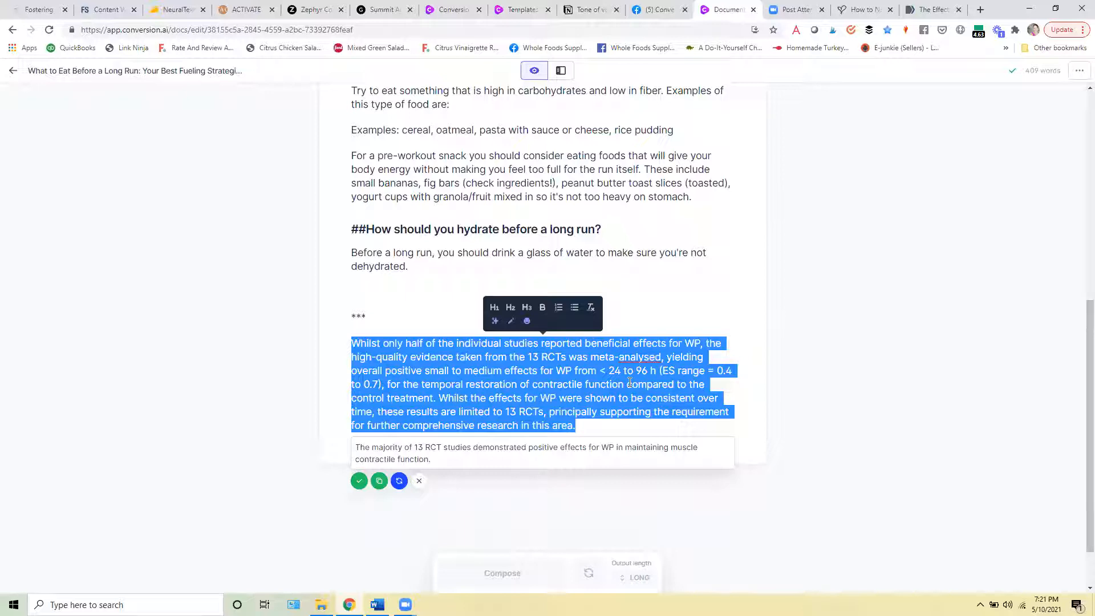
{"action": "left_click", "coordinate": [495, 322]}
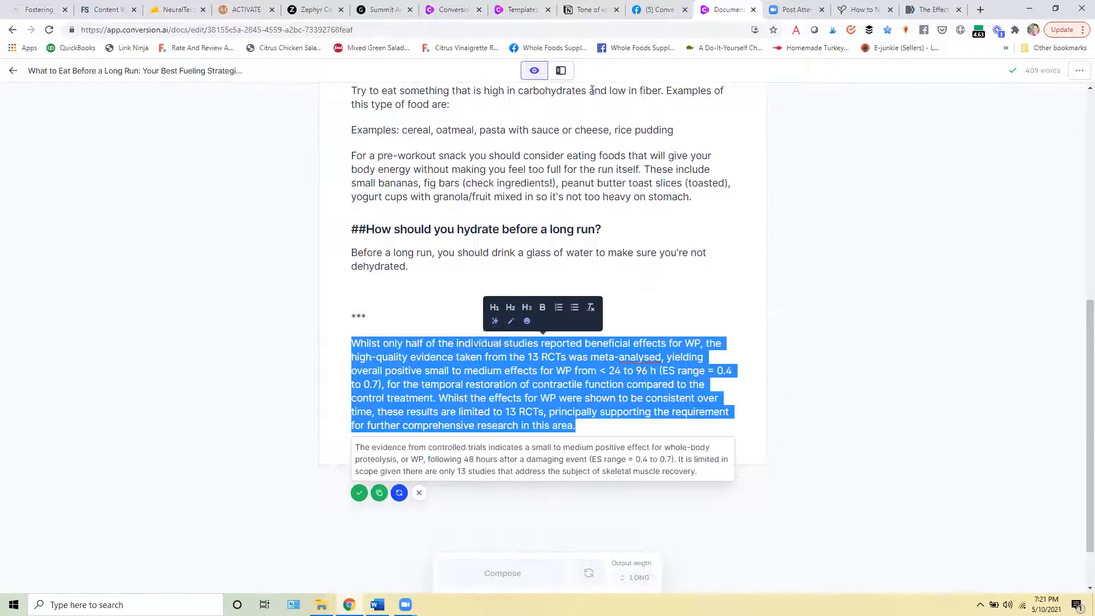
Delete the pasted study excerpt from the document, keeping the *** line above it
{"action": "left_click", "coordinate": [587, 62]}
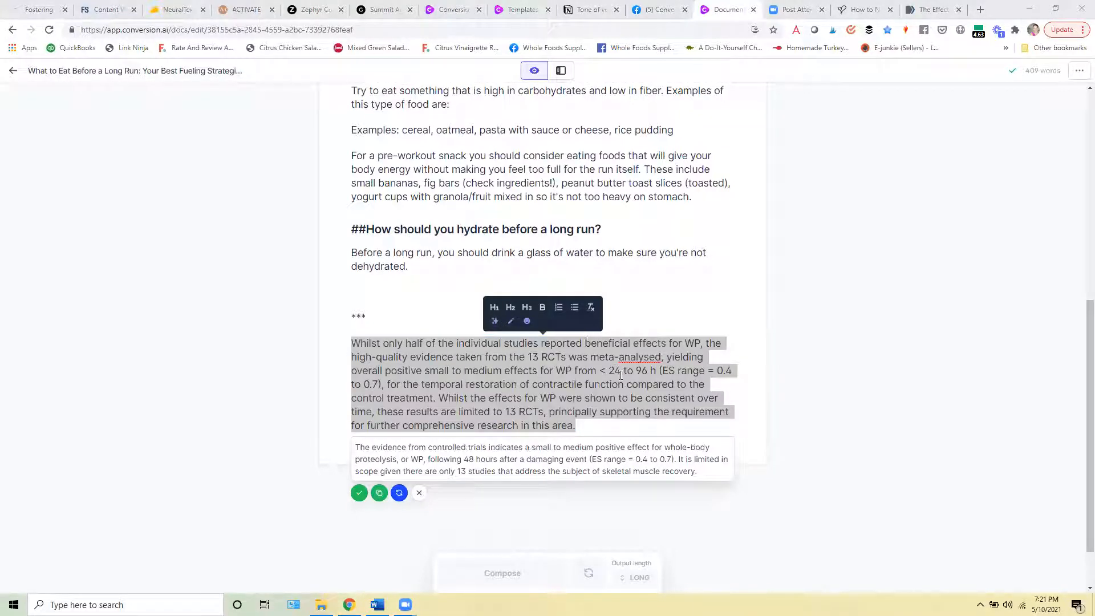
{"action": "left_click", "coordinate": [583, 424]}
{"action": "left_click_drag", "start_coordinate": [582, 425], "coordinate": [343, 337]}
{"action": "key", "text": "BackSpace"}
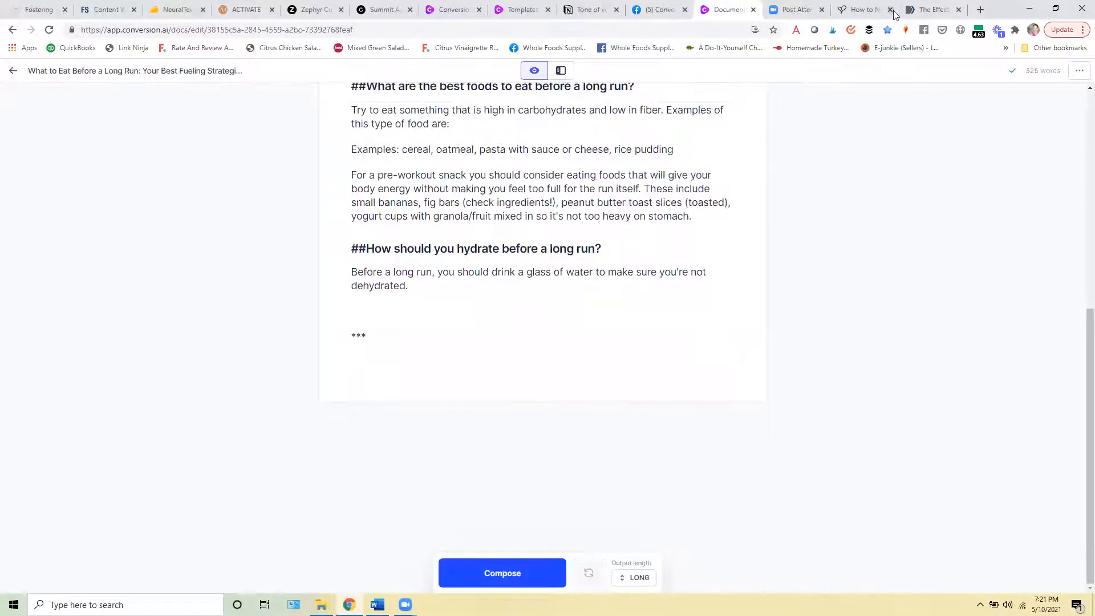
Open the Conversion.ai templates in a new browser tab and open the Explain It To a Child template to review its input text
{"action": "left_click", "coordinate": [980, 9]}
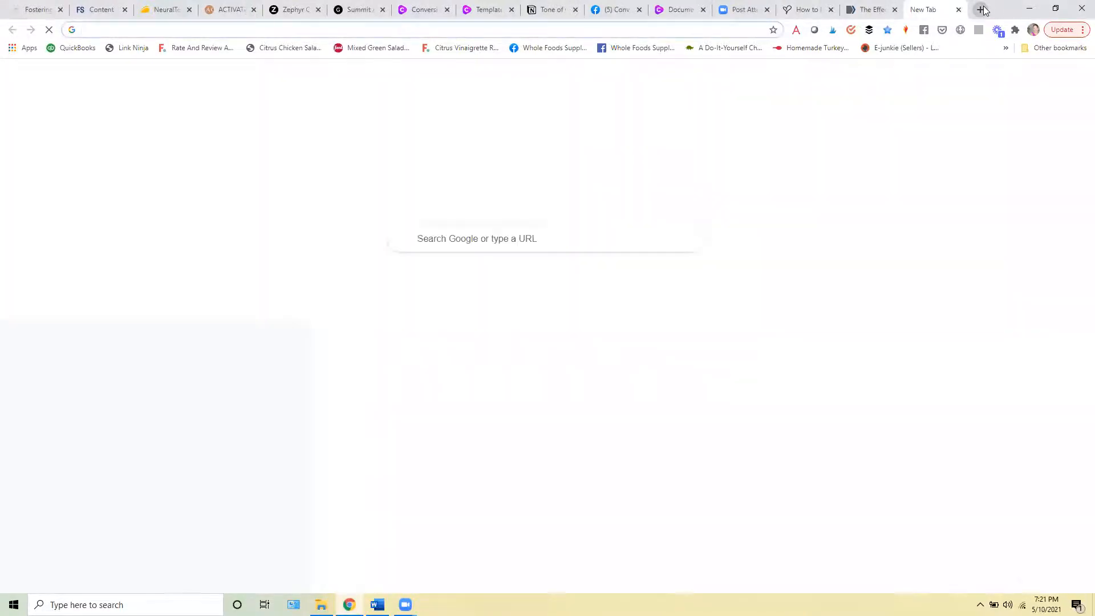
{"action": "type", "text": "app."}
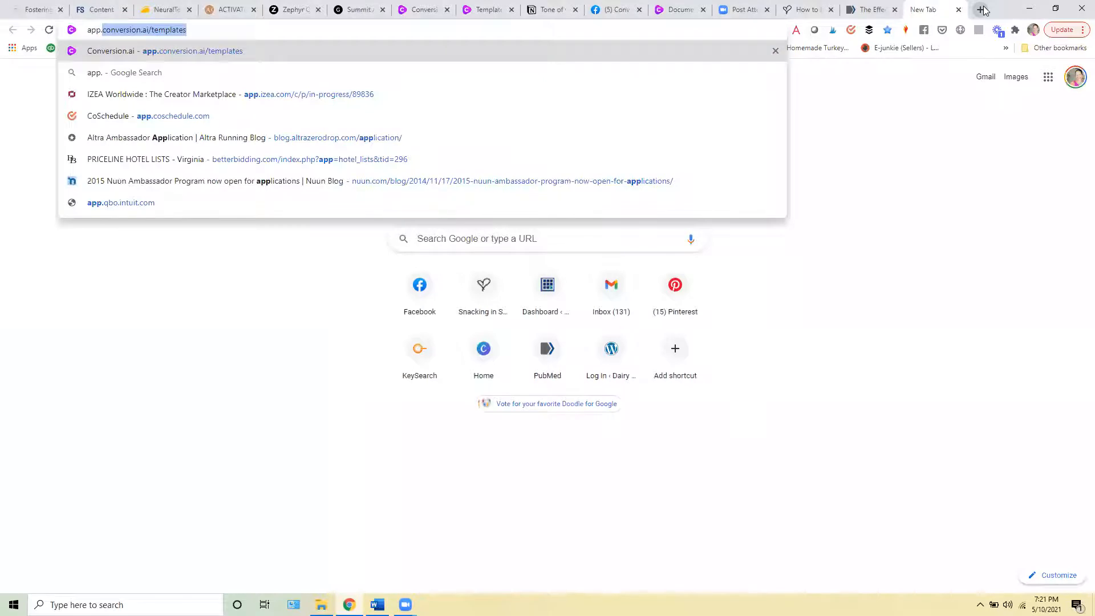
{"action": "key", "text": "Return"}
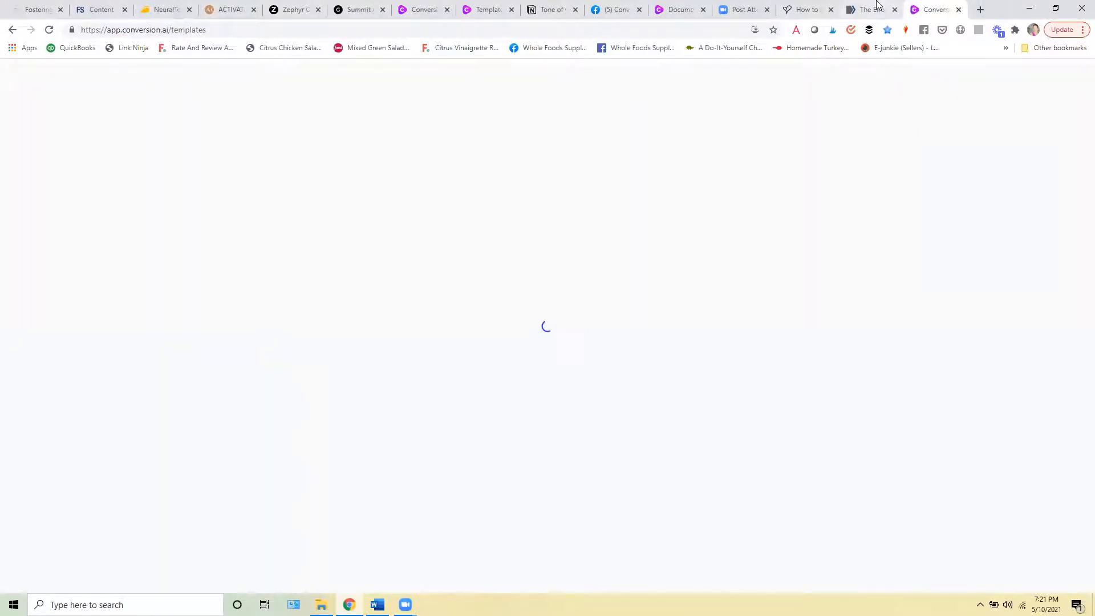
{"action": "left_click_drag", "start_coordinate": [1087, 183], "coordinate": [1077, 294]}
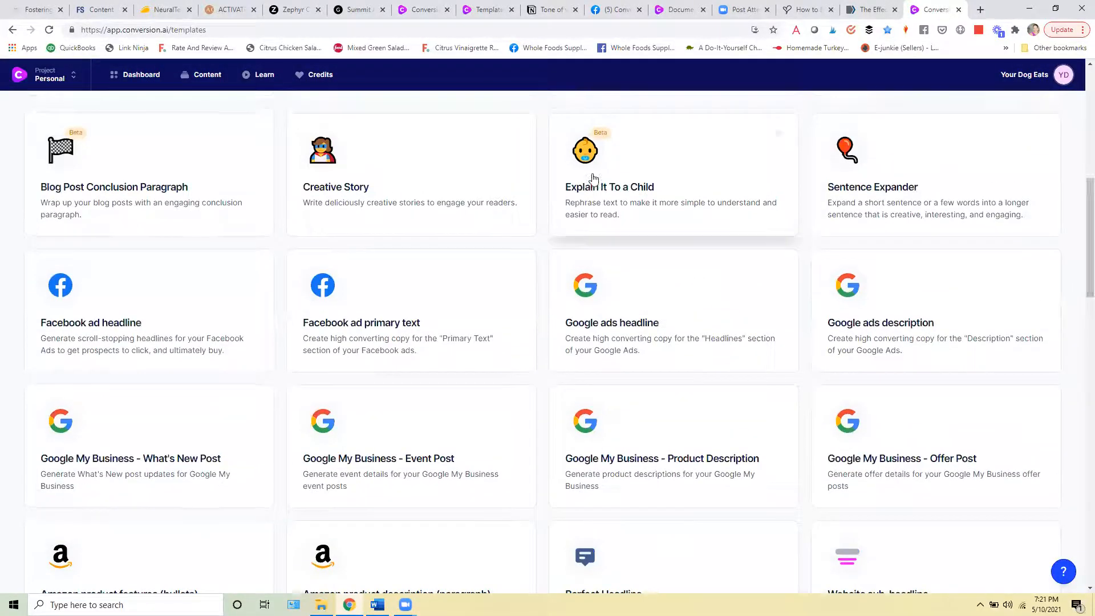
{"action": "left_click", "coordinate": [618, 202]}
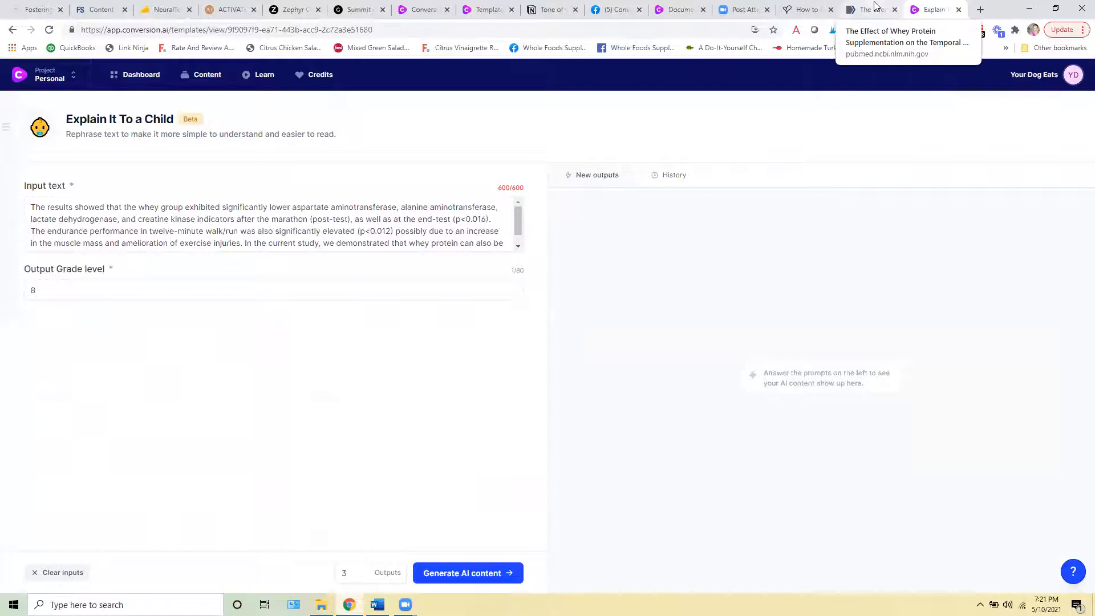
{"action": "mouse_move", "coordinate": [517, 213]}
{"action": "left_mouse_down"}
{"action": "mouse_move", "coordinate": [516, 284]}
{"action": "mouse_move", "coordinate": [515, 202]}
{"action": "left_mouse_up"}
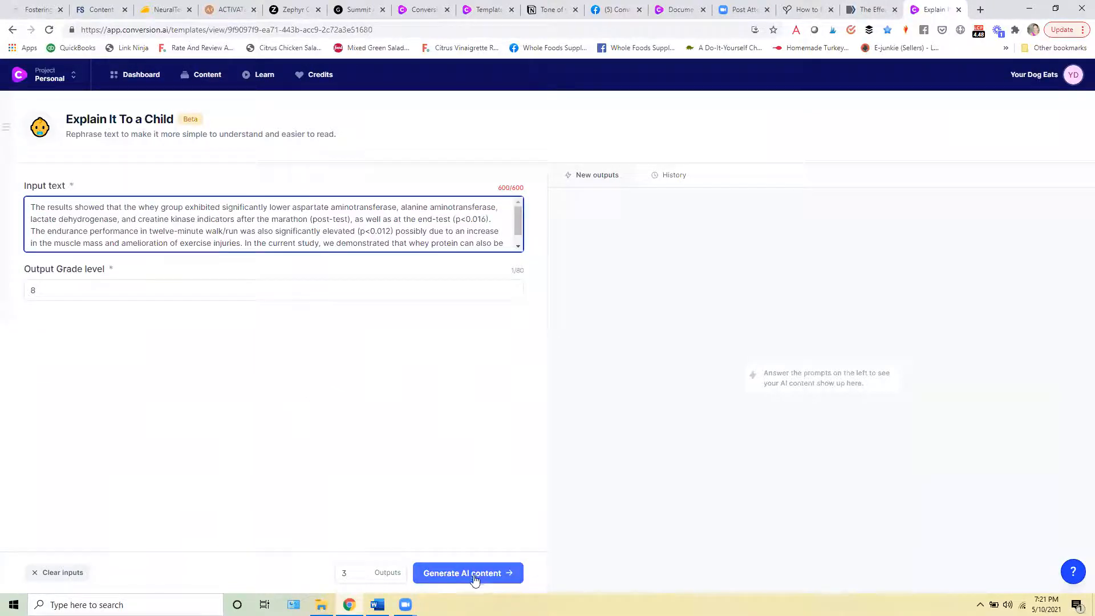
Set the output grade level to 10, generate three simplified versions of the whey study text, and close the Explain It To a Child tab
{"action": "left_click", "coordinate": [203, 287]}
{"action": "key", "text": "BackSpace"}
{"action": "type", "text": "10"}
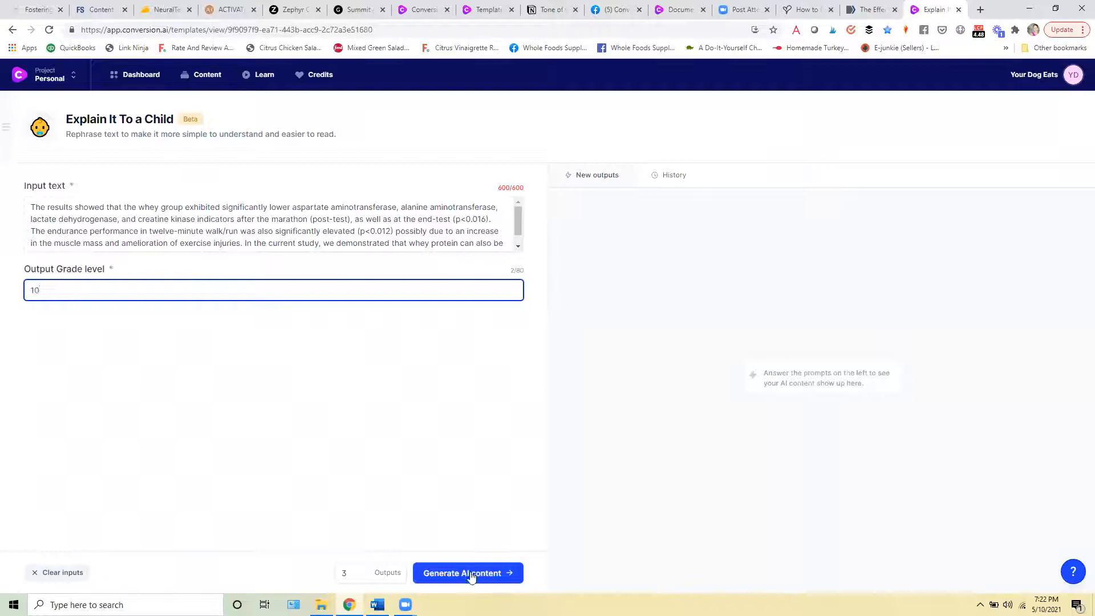
{"action": "left_click", "coordinate": [471, 576]}
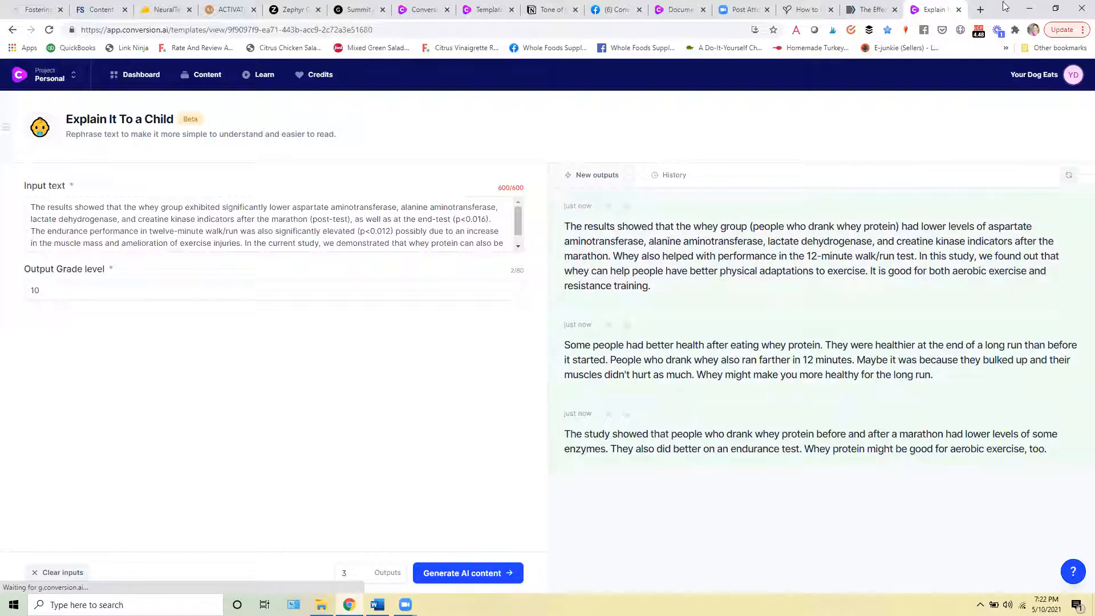
{"action": "left_click", "coordinate": [958, 10]}
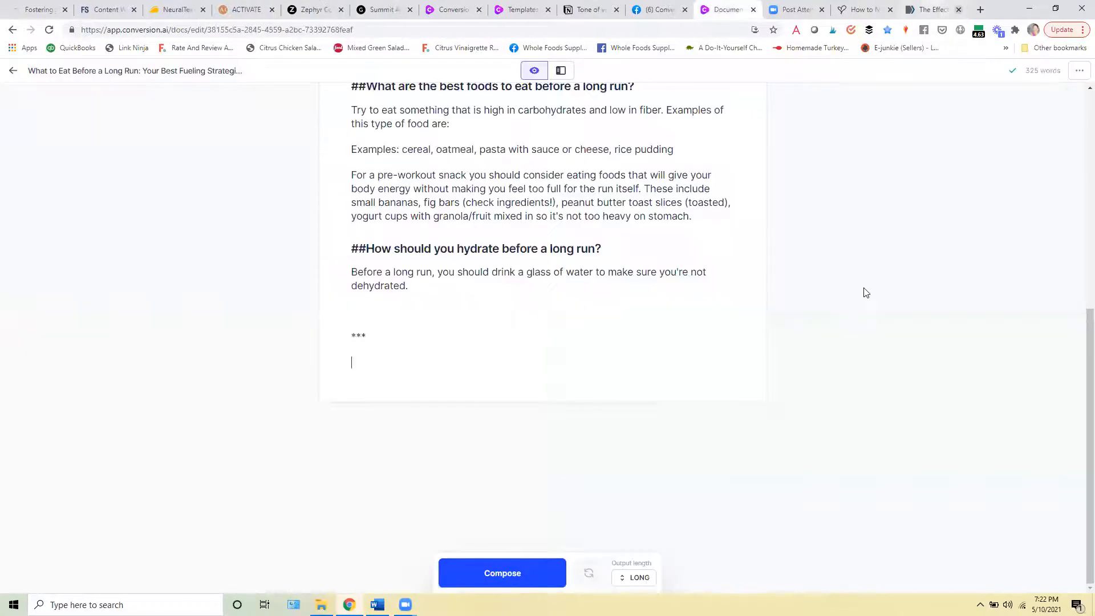
Review the blog post draft from its title and introduction down to the hydration section and closing *** line
{"action": "left_click", "coordinate": [643, 351]}
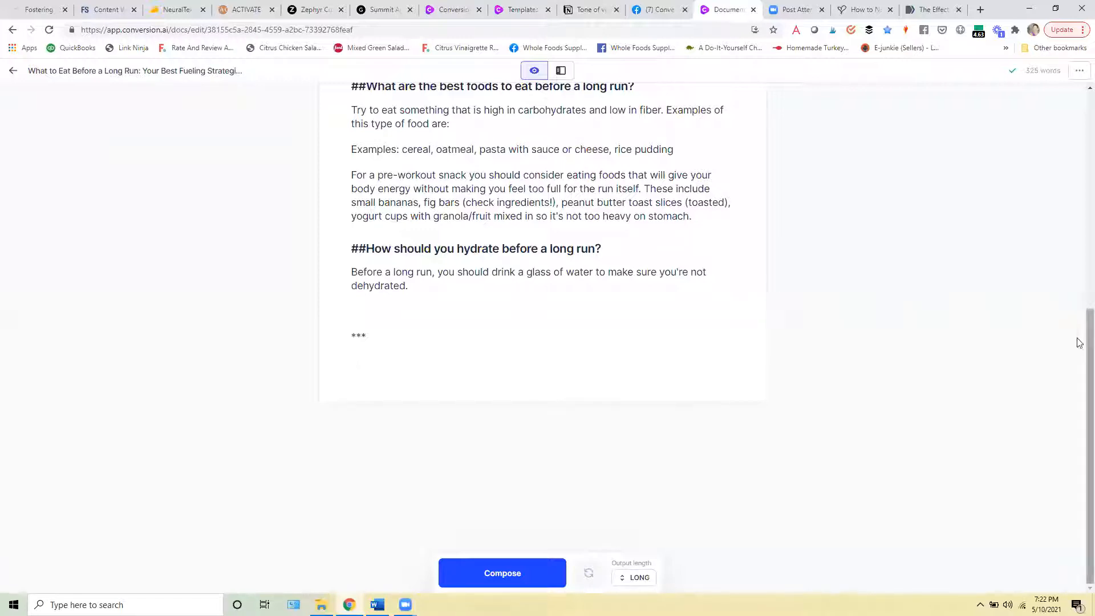
{"action": "scroll", "coordinate": [1079, 343], "scroll_direction": "up", "scroll_amount": 4}
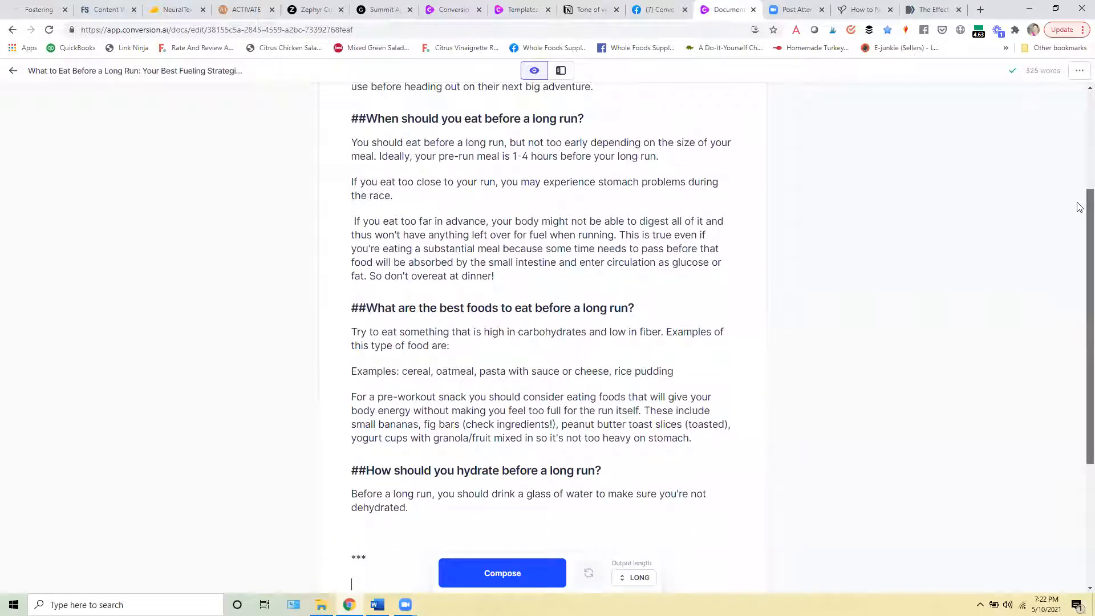
{"action": "scroll", "coordinate": [1079, 207], "scroll_direction": "up", "scroll_amount": 3}
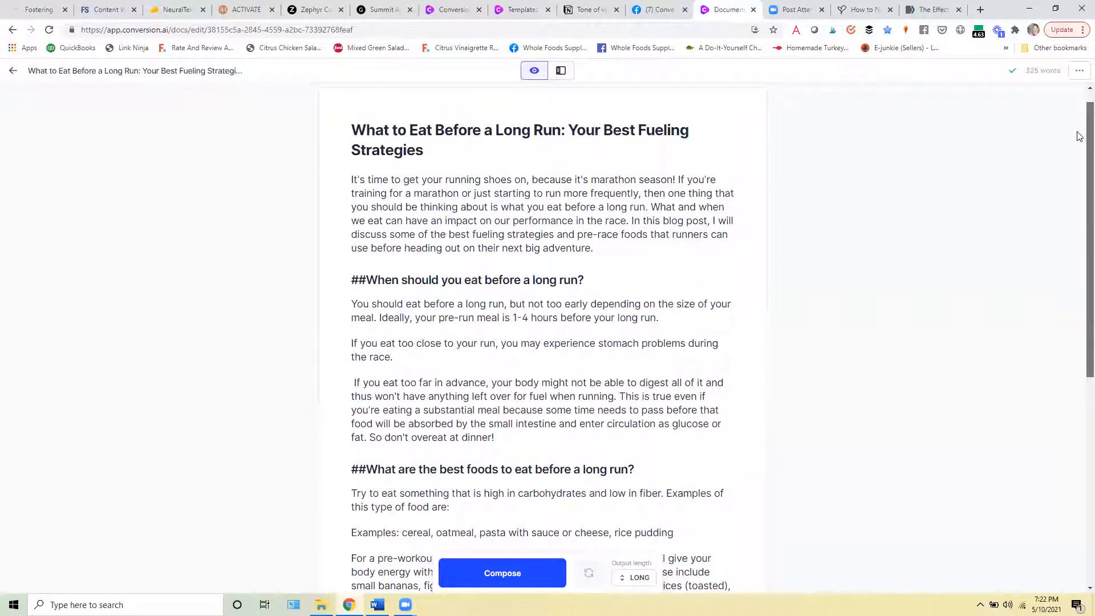
{"action": "scroll", "coordinate": [1080, 228], "scroll_direction": "down", "scroll_amount": 7}
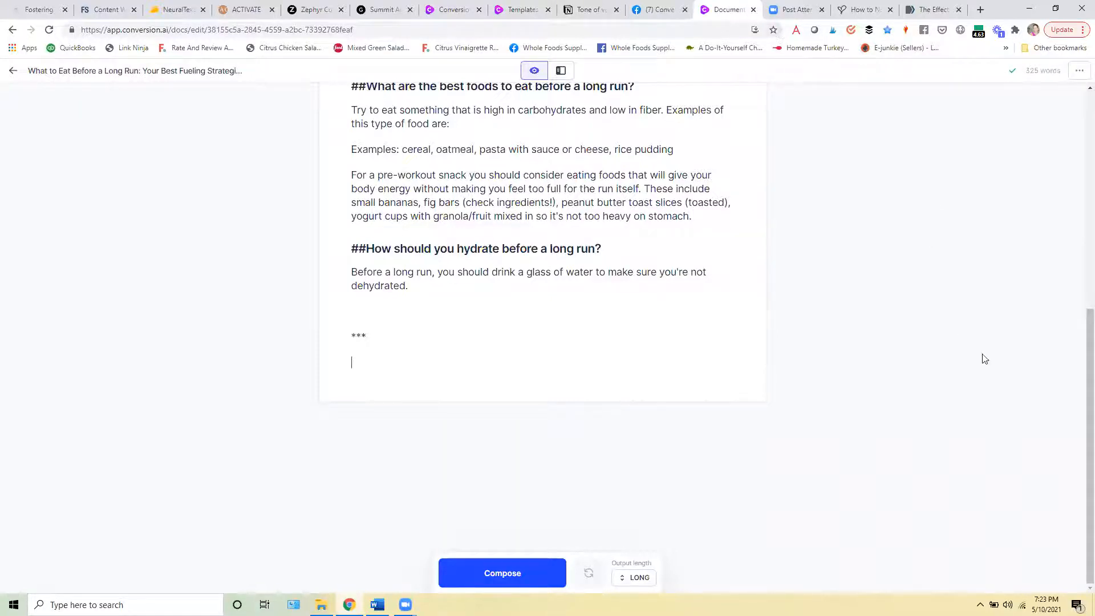
{"action": "scroll", "coordinate": [1079, 306], "scroll_direction": "up", "scroll_amount": 7}
{"action": "scroll", "coordinate": [1079, 308], "scroll_direction": "down", "scroll_amount": 7}
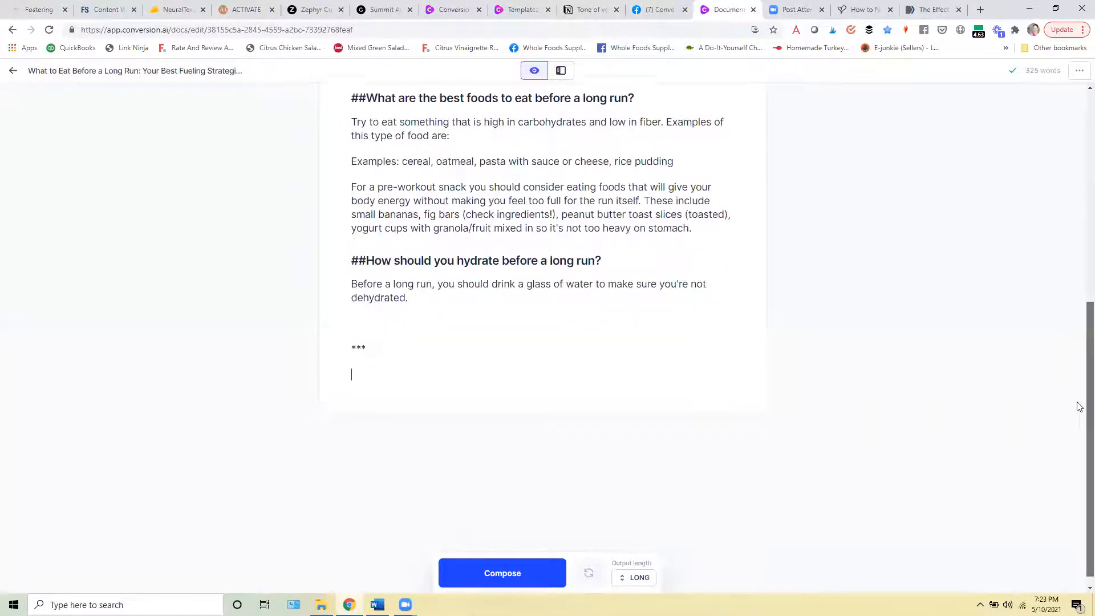
{"action": "scroll", "coordinate": [1079, 316], "scroll_direction": "up", "scroll_amount": 3}
{"action": "scroll", "coordinate": [1079, 322], "scroll_direction": "down", "scroll_amount": 3}
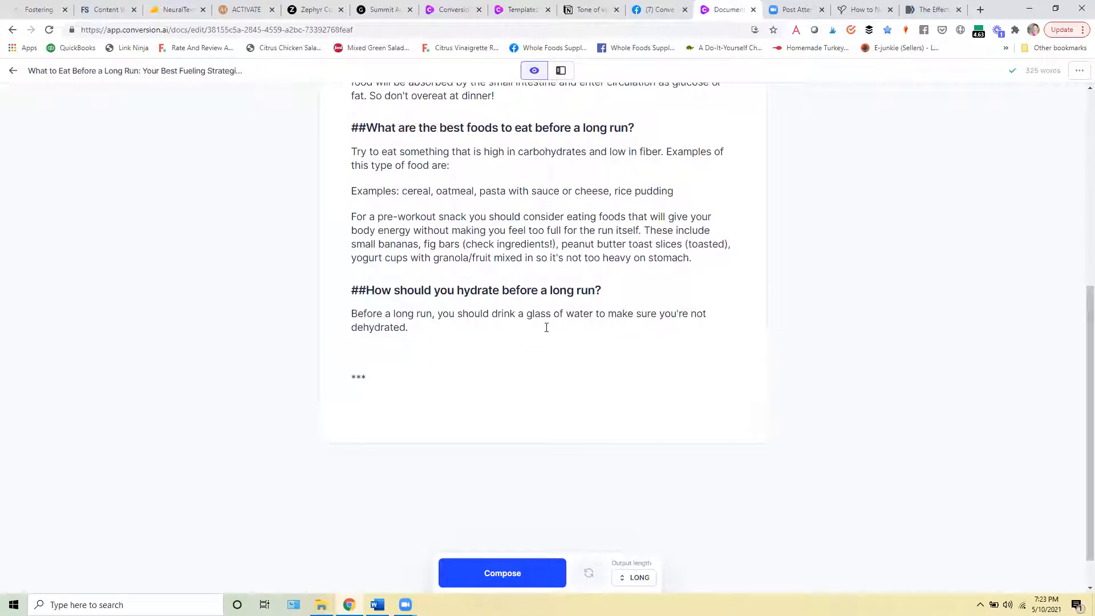
Re-phrase the hydration paragraph and replace it with "Before a long run, you should drink water to stay well hydrated."
{"action": "left_click_drag", "start_coordinate": [410, 328], "coordinate": [314, 313]}
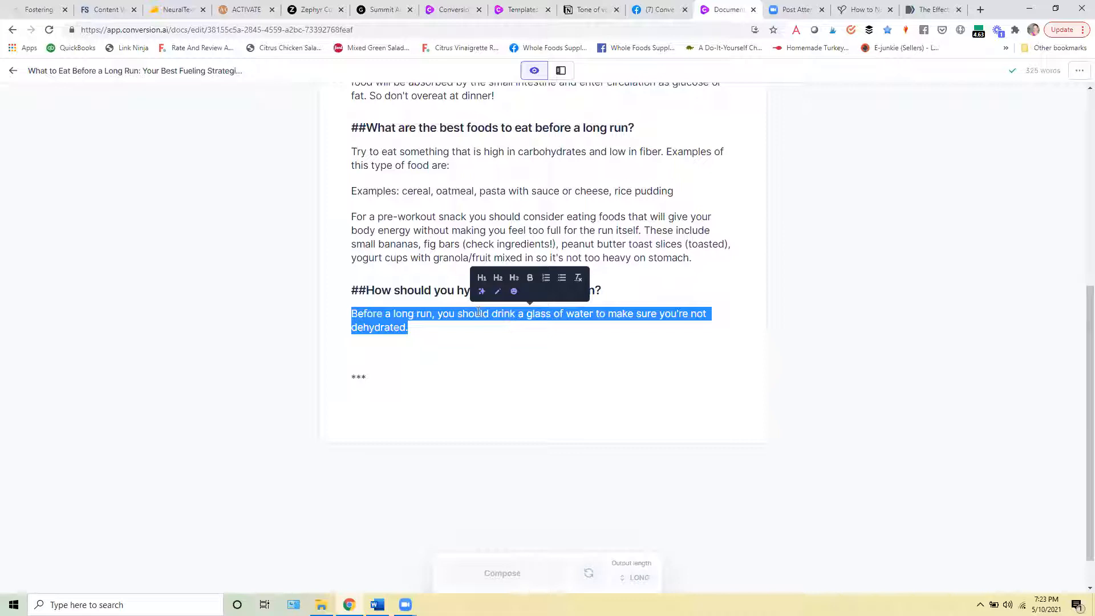
{"action": "left_click", "coordinate": [479, 292]}
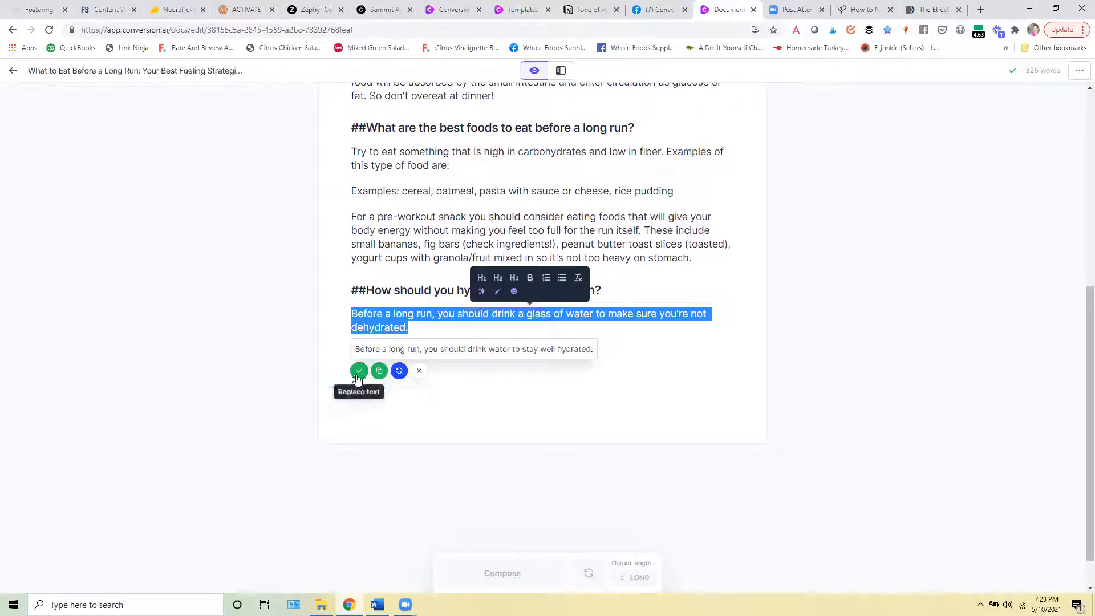
{"action": "left_click", "coordinate": [358, 371]}
{"action": "left_click", "coordinate": [677, 317]}
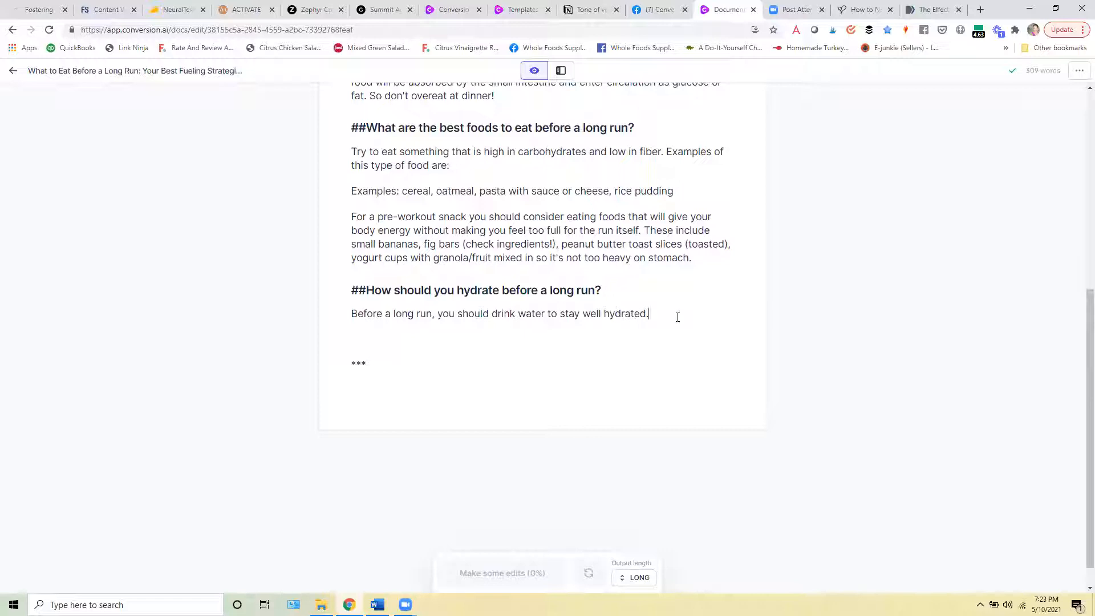
{"action": "left_click", "coordinate": [678, 317]}
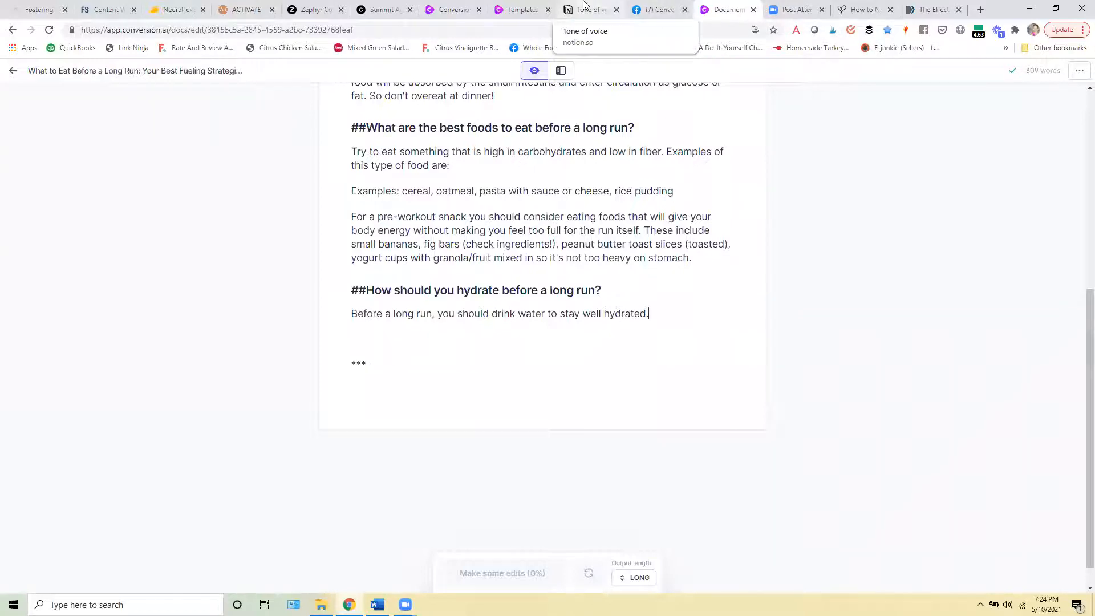
View the Conversion.ai partner referral page and close its tab, returning to the templates dashboard
{"action": "left_click", "coordinate": [504, 3]}
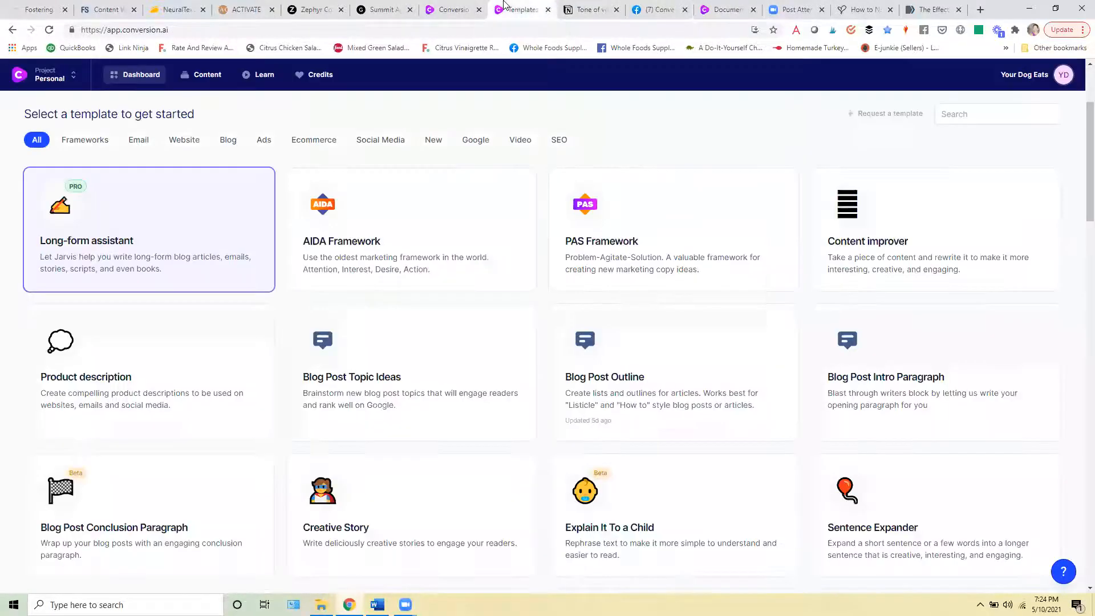
{"action": "left_click", "coordinate": [464, 8]}
{"action": "left_click", "coordinate": [539, 7]}
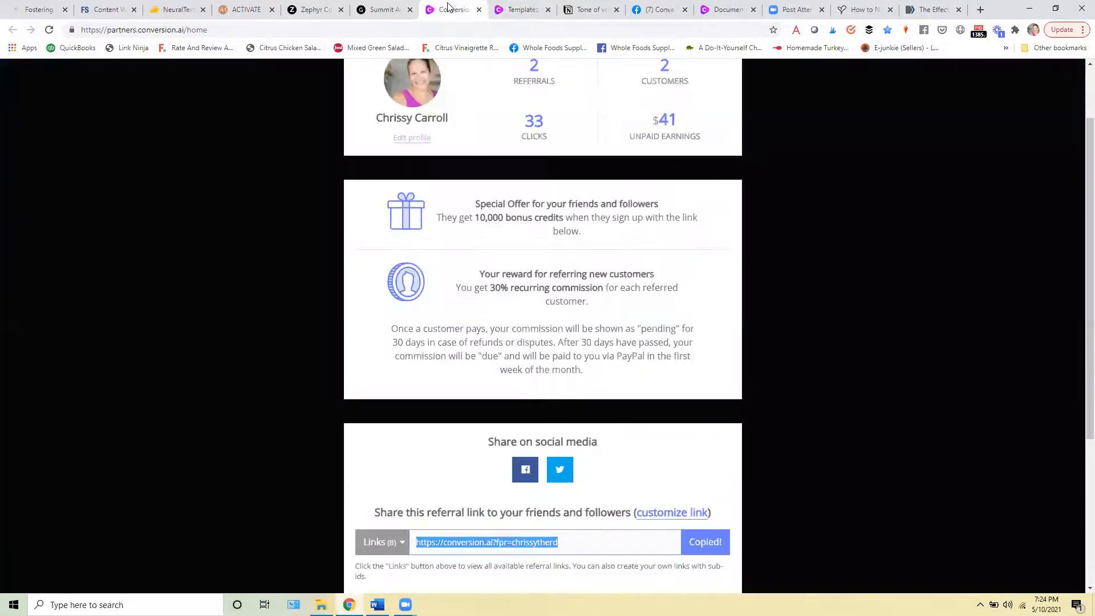
{"action": "left_click", "coordinate": [454, 9]}
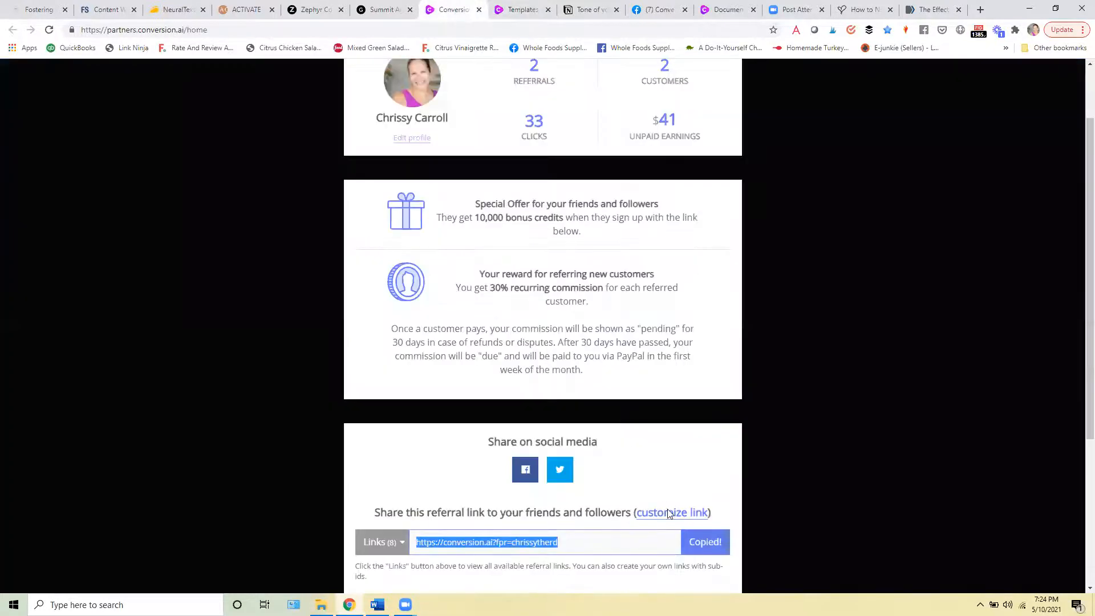
{"action": "left_click", "coordinate": [479, 10]}
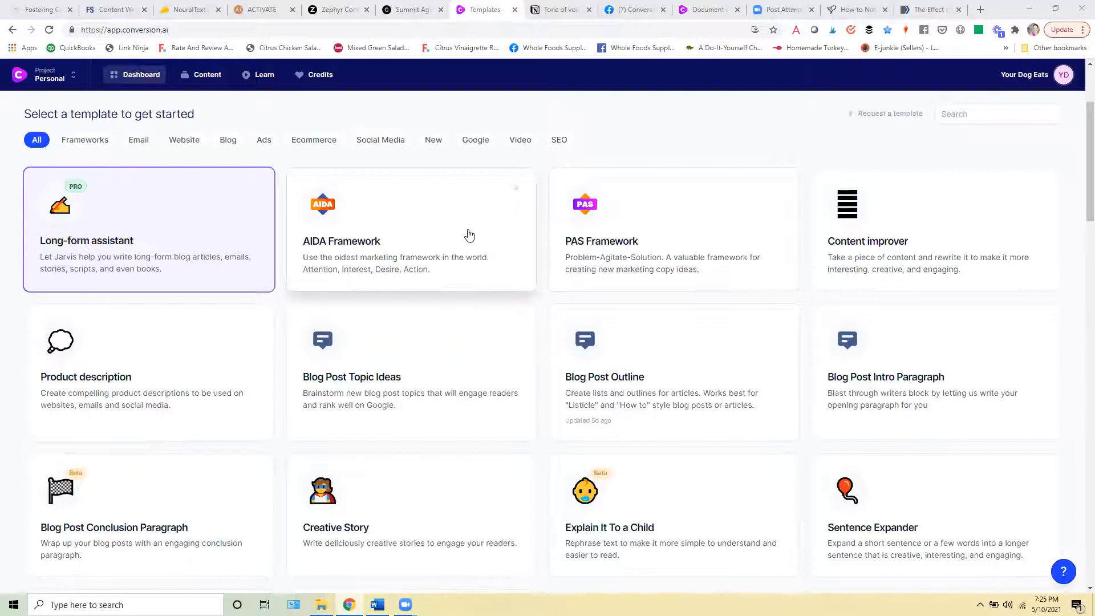
Open the AIDA Framework template and review its "Webinar for runners" product name
{"action": "left_click_drag", "start_coordinate": [1086, 209], "coordinate": [1080, 232]}
{"action": "left_click", "coordinate": [475, 128]}
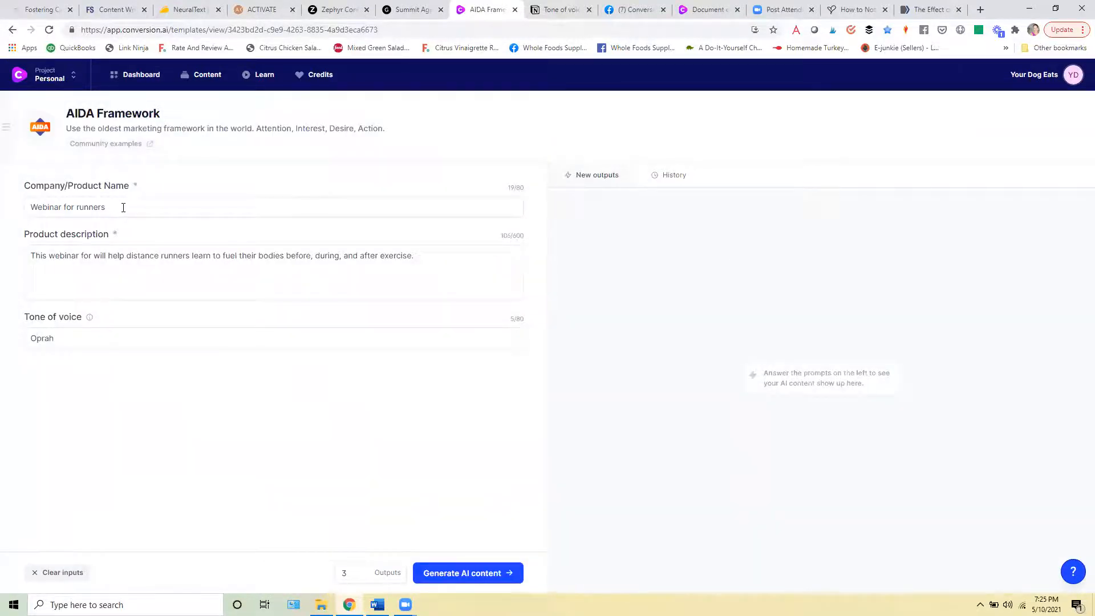
{"action": "left_click_drag", "start_coordinate": [124, 207], "coordinate": [30, 207]}
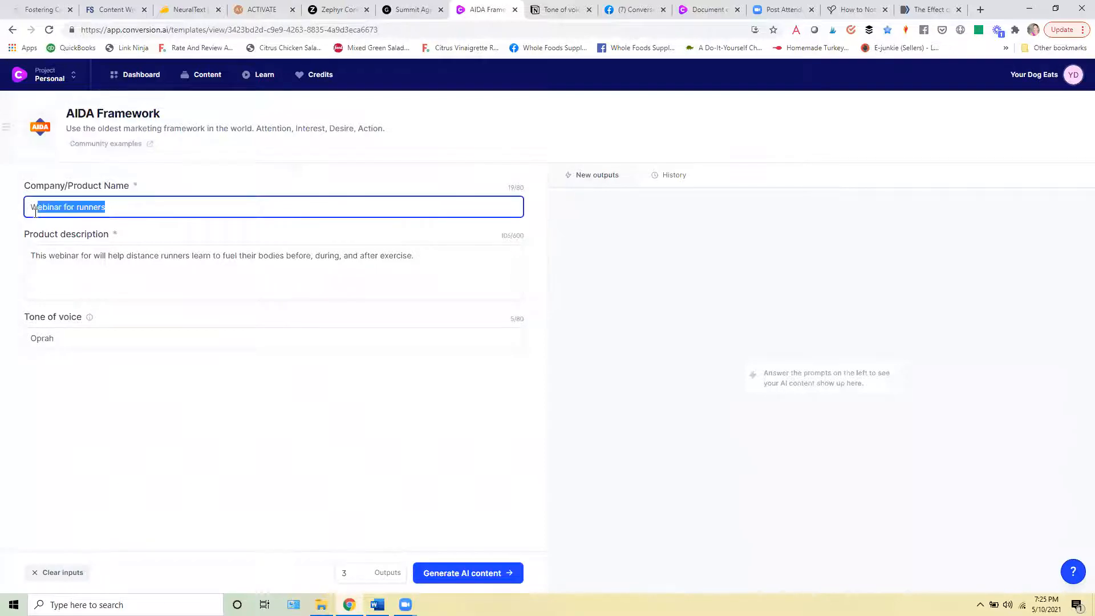
{"action": "left_click", "coordinate": [93, 207]}
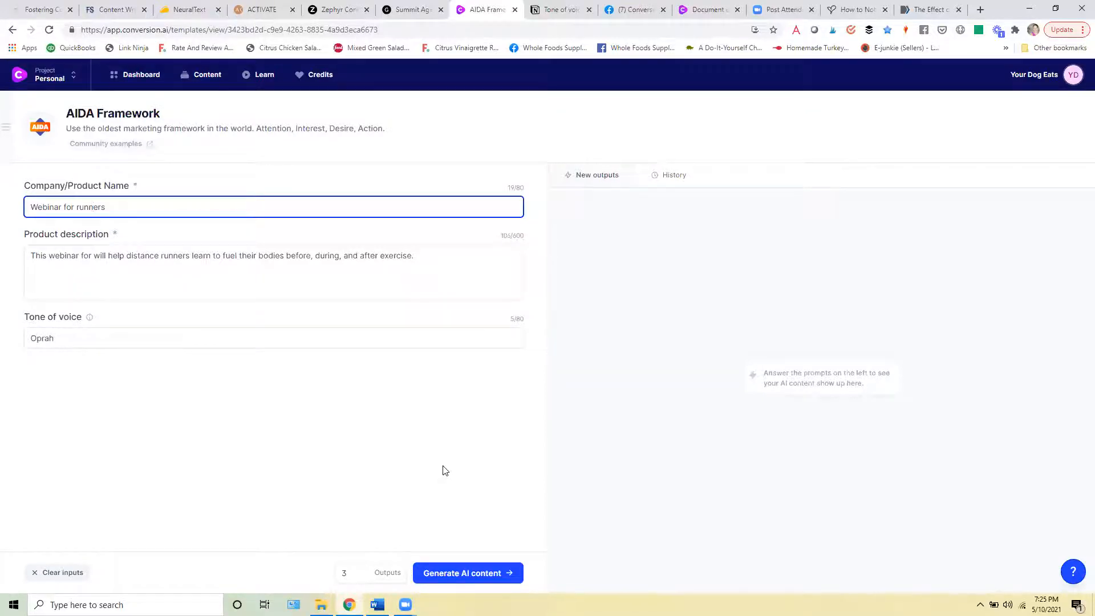
Clear the tone of voice, consult the Notion list of suggested tones, and enter Oprah as the tone
{"action": "double_click", "coordinate": [88, 340]}
{"action": "key", "text": "BackSpace"}
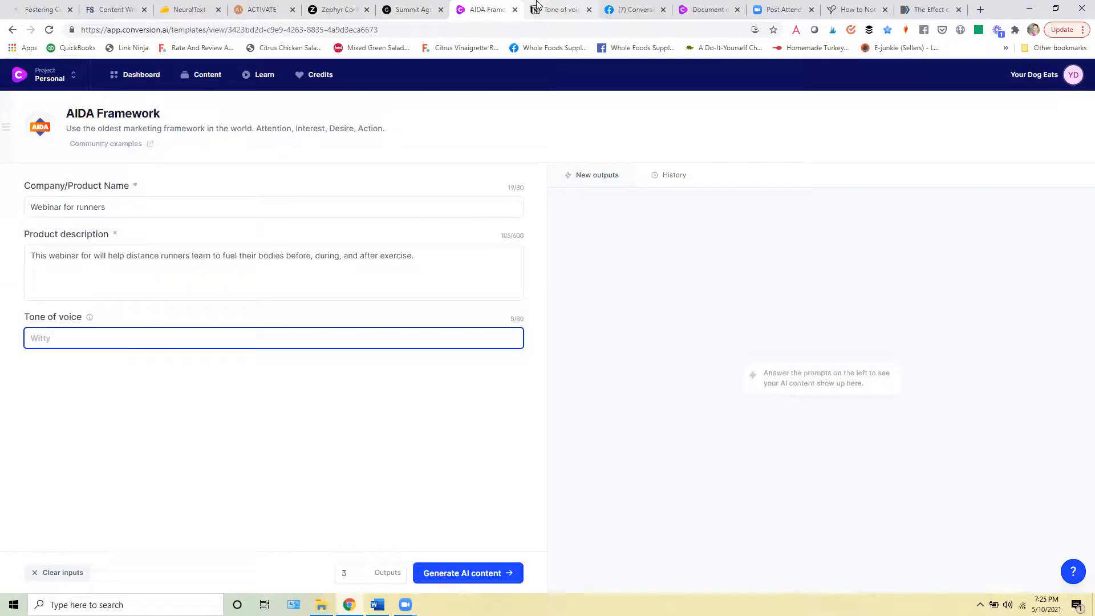
{"action": "left_click", "coordinate": [556, 10]}
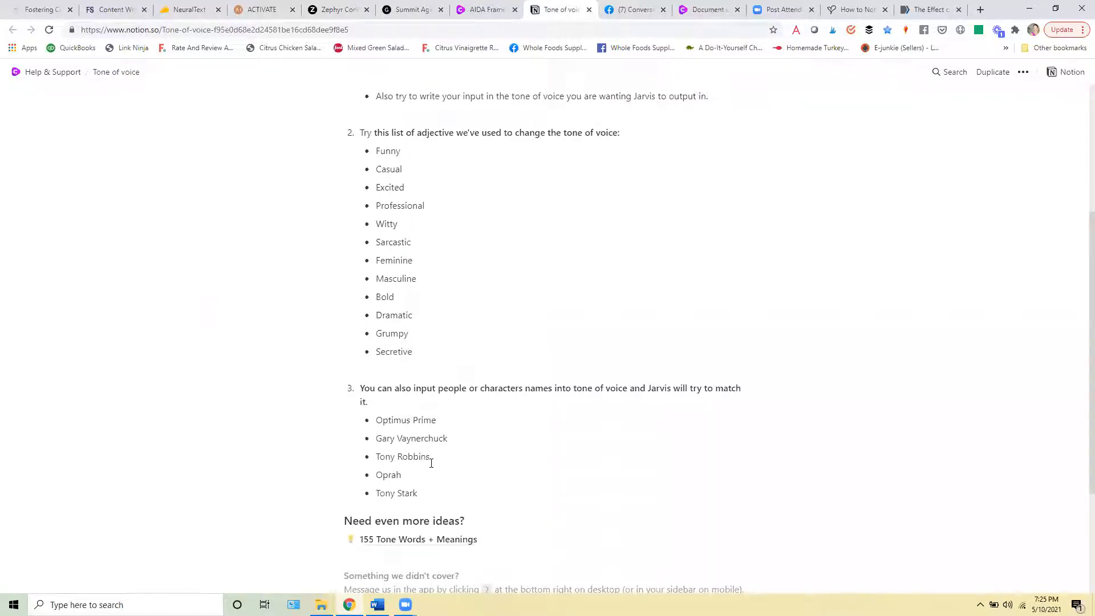
{"action": "left_click", "coordinate": [489, 9]}
{"action": "type", "text": "Orah"}
{"action": "key", "text": "BackSpace"}
{"action": "key", "text": "BackSpace"}
{"action": "type", "text": "rah"}
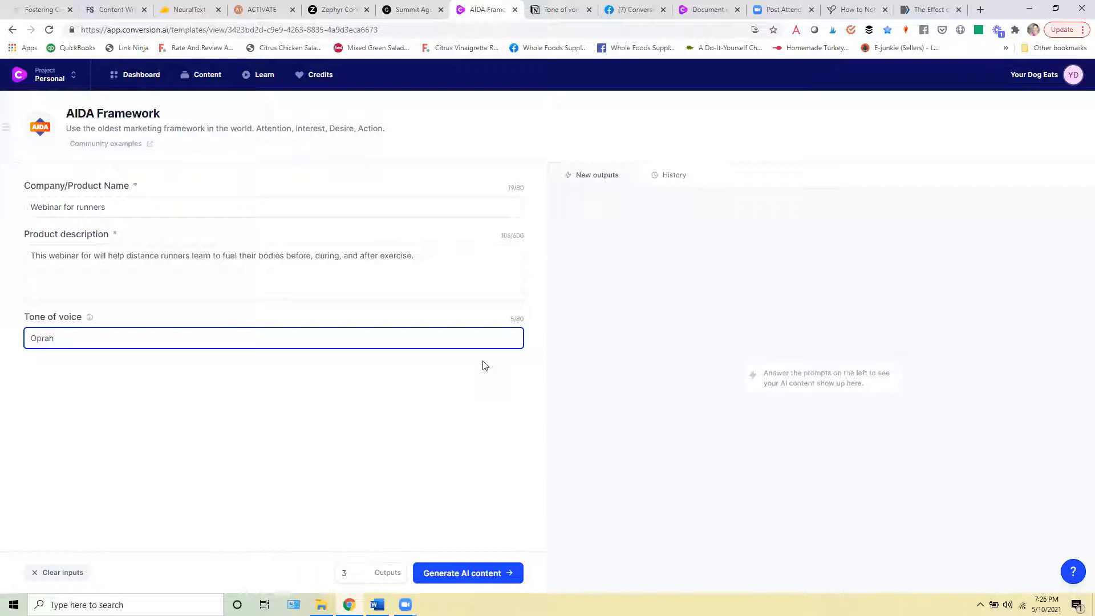
Generate three AIDA outputs for the runners' webinar and read through them to the last one
{"action": "left_click", "coordinate": [491, 573]}
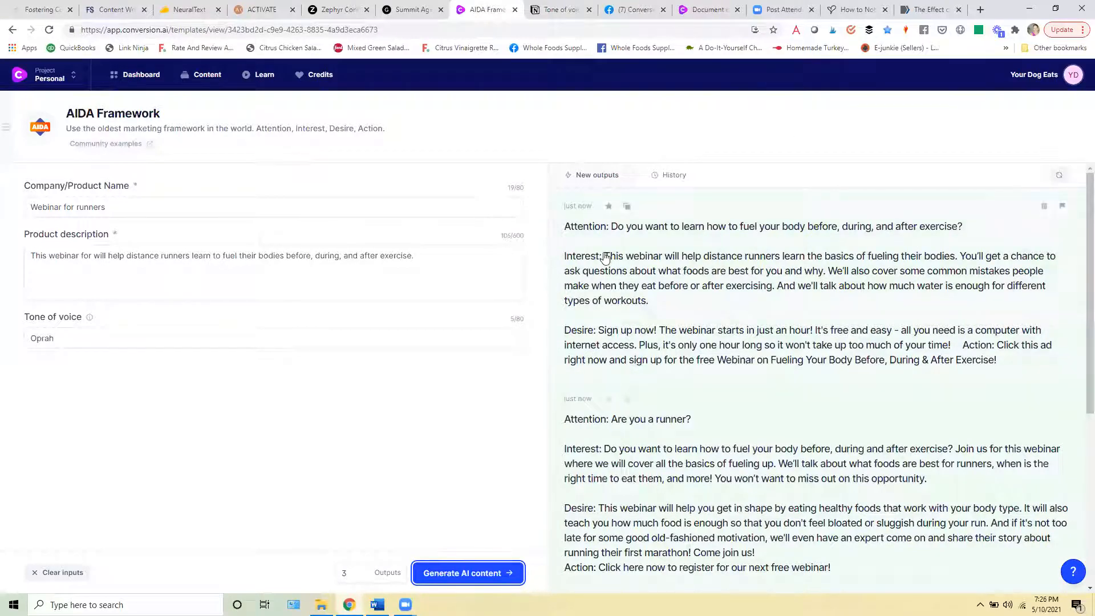
{"action": "scroll", "coordinate": [1079, 288], "scroll_direction": "down", "scroll_amount": 1}
{"action": "scroll", "coordinate": [1079, 288], "scroll_direction": "down", "scroll_amount": 2}
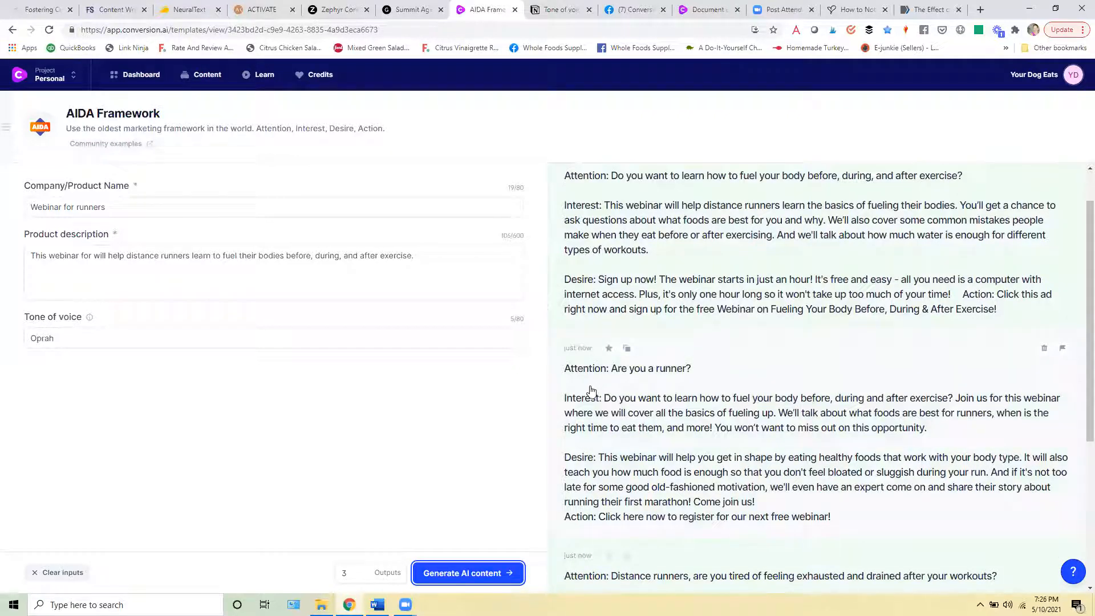
{"action": "left_click_drag", "start_coordinate": [1079, 377], "coordinate": [1079, 522]}
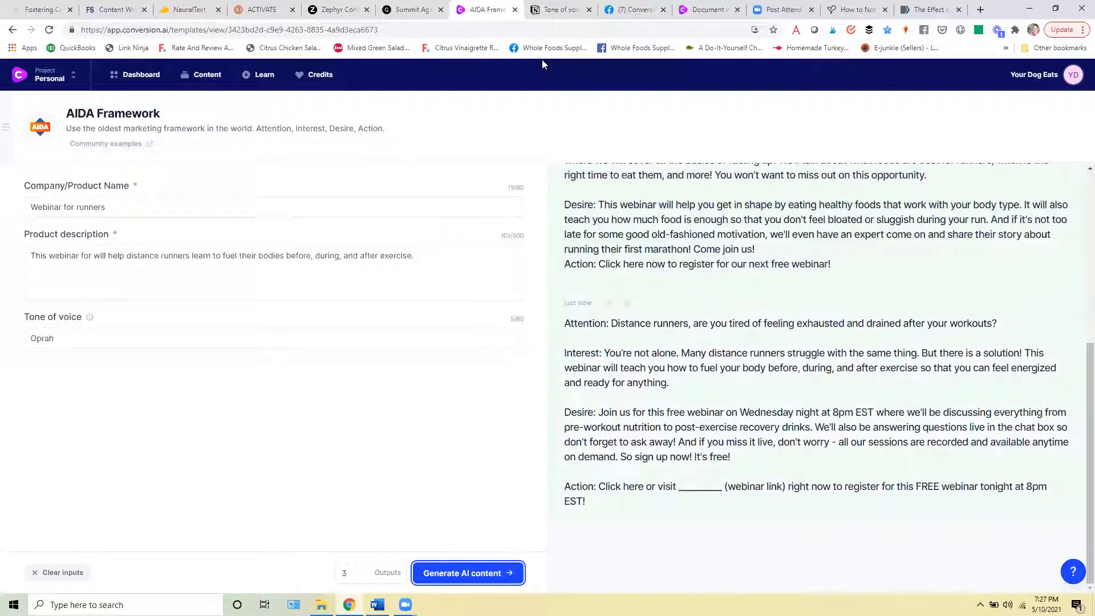
Return to the dashboard, browse the template library, and open the Email Subject Lines template
{"action": "left_click", "coordinate": [143, 75]}
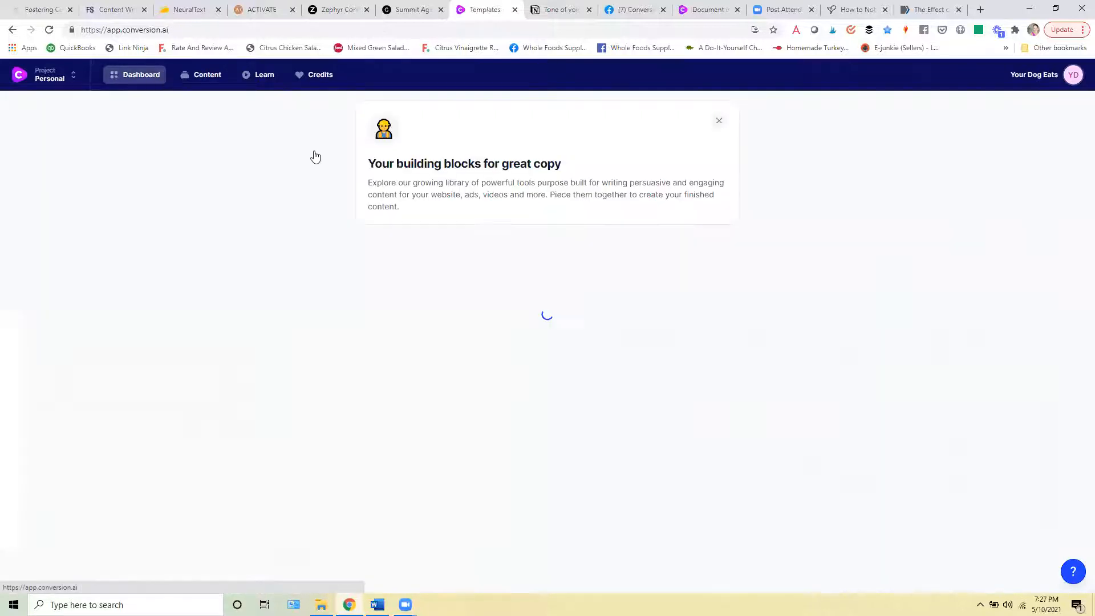
{"action": "scroll", "coordinate": [1079, 282], "scroll_direction": "down", "scroll_amount": 6}
{"action": "scroll", "coordinate": [1079, 292], "scroll_direction": "down", "scroll_amount": 6}
{"action": "scroll", "coordinate": [1080, 342], "scroll_direction": "up", "scroll_amount": 5}
{"action": "scroll", "coordinate": [1079, 301], "scroll_direction": "up", "scroll_amount": 5}
{"action": "scroll", "coordinate": [1079, 246], "scroll_direction": "up", "scroll_amount": 2}
{"action": "scroll", "coordinate": [1079, 228], "scroll_direction": "down", "scroll_amount": 3}
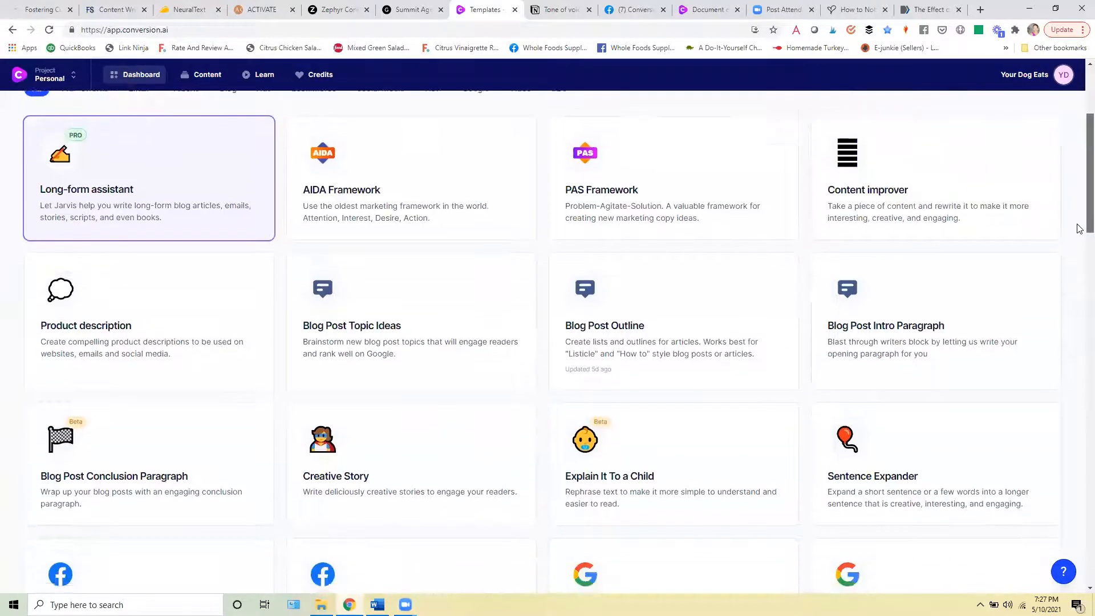
{"action": "scroll", "coordinate": [1079, 259], "scroll_direction": "down", "scroll_amount": 4}
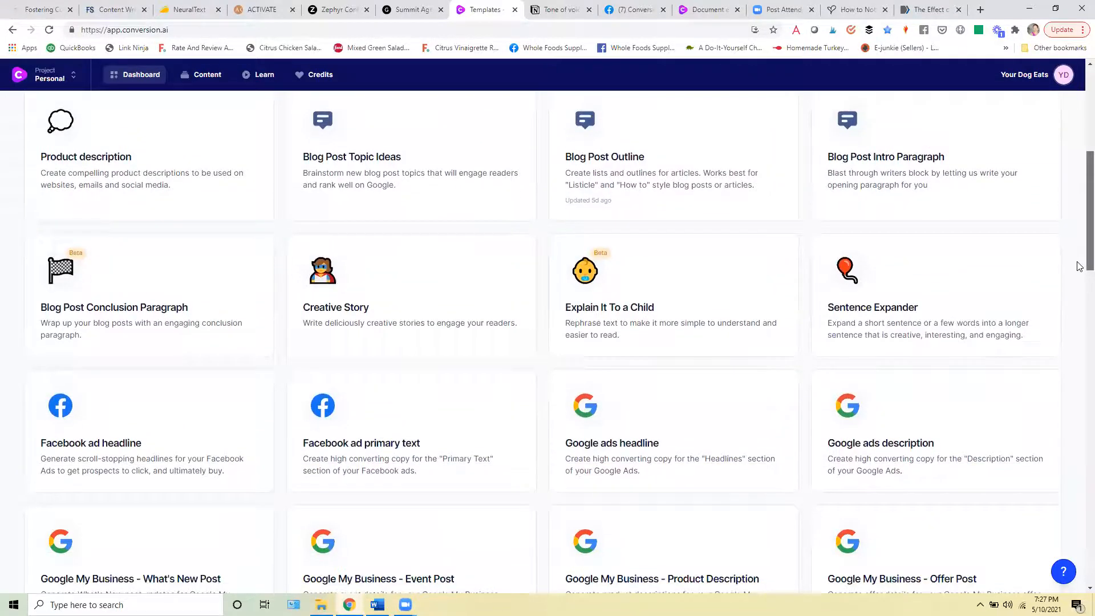
{"action": "scroll", "coordinate": [1079, 308], "scroll_direction": "down", "scroll_amount": 3}
{"action": "scroll", "coordinate": [1079, 342], "scroll_direction": "down", "scroll_amount": 3}
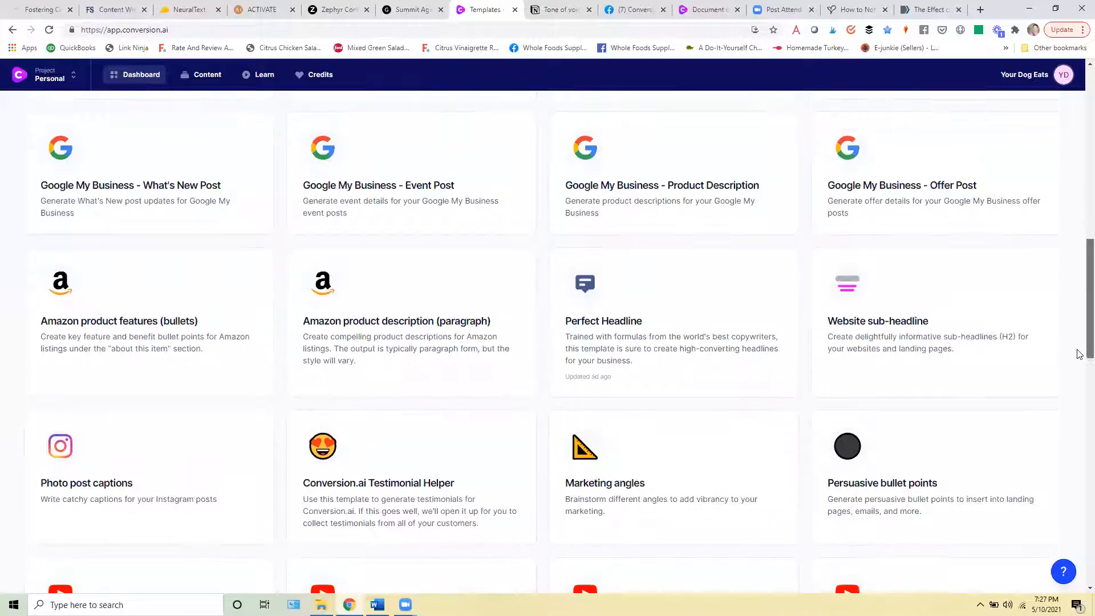
{"action": "scroll", "coordinate": [1079, 381], "scroll_direction": "down", "scroll_amount": 3}
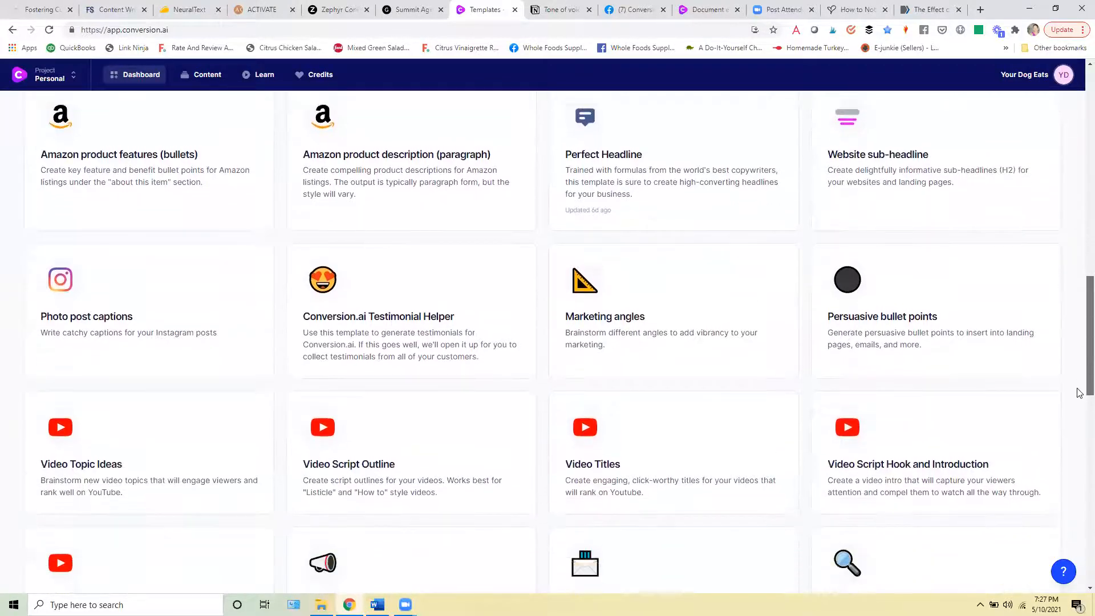
{"action": "left_click", "coordinate": [651, 507]}
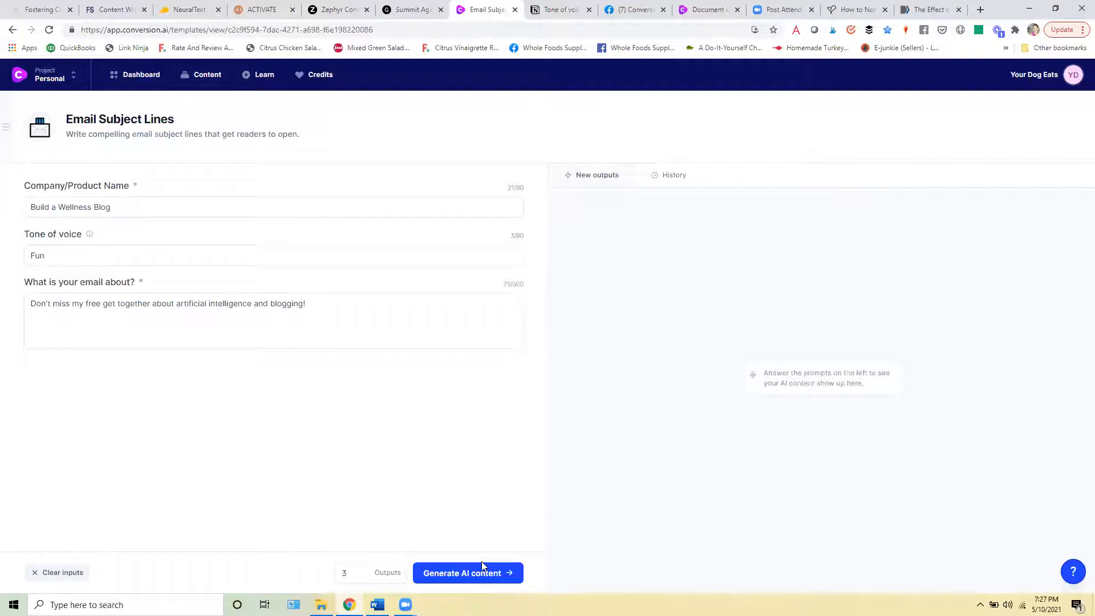
Generate two batches of three email subject lines for Build a Wellness Blog in a Fun tone
{"action": "left_click", "coordinate": [490, 572]}
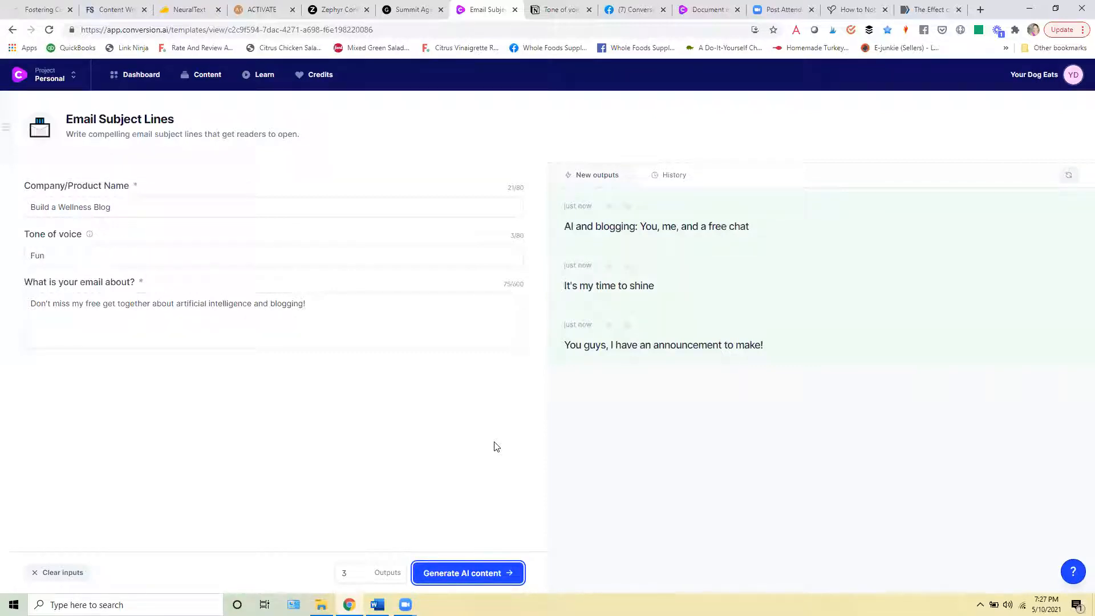
{"action": "left_click", "coordinate": [475, 571]}
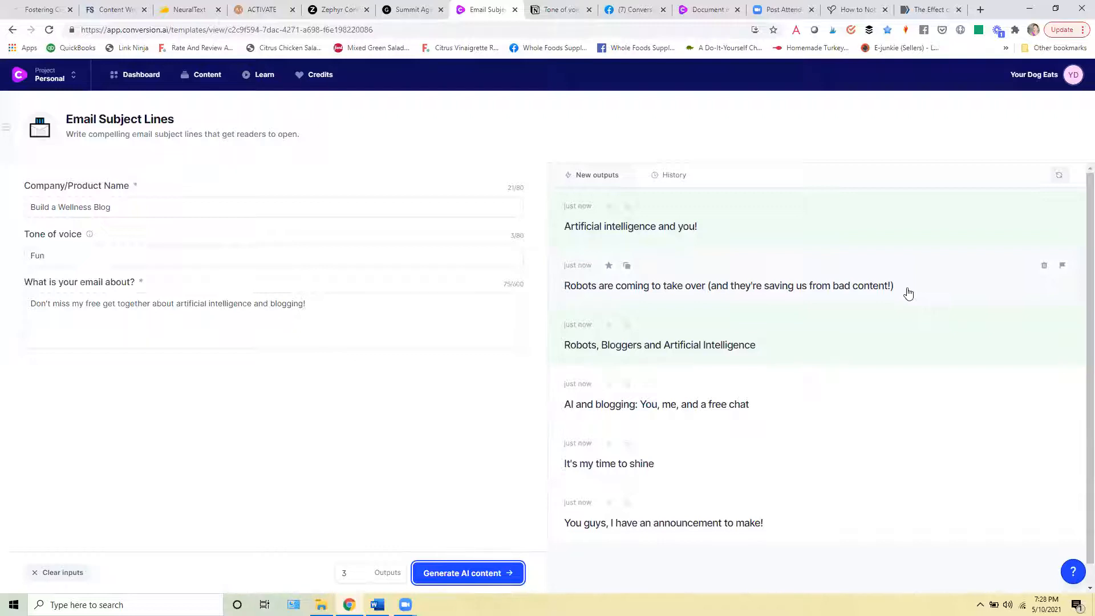
{"action": "left_click", "coordinate": [341, 317]}
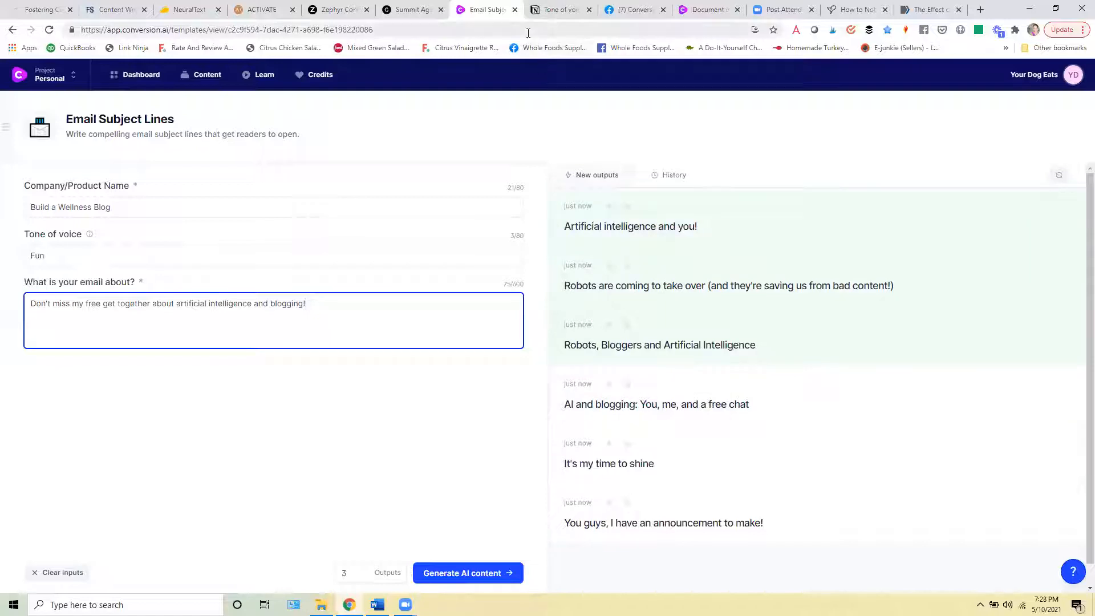
Return to the templates dashboard and close the Notion tone of voice and Facebook tabs
{"action": "left_click", "coordinate": [138, 74]}
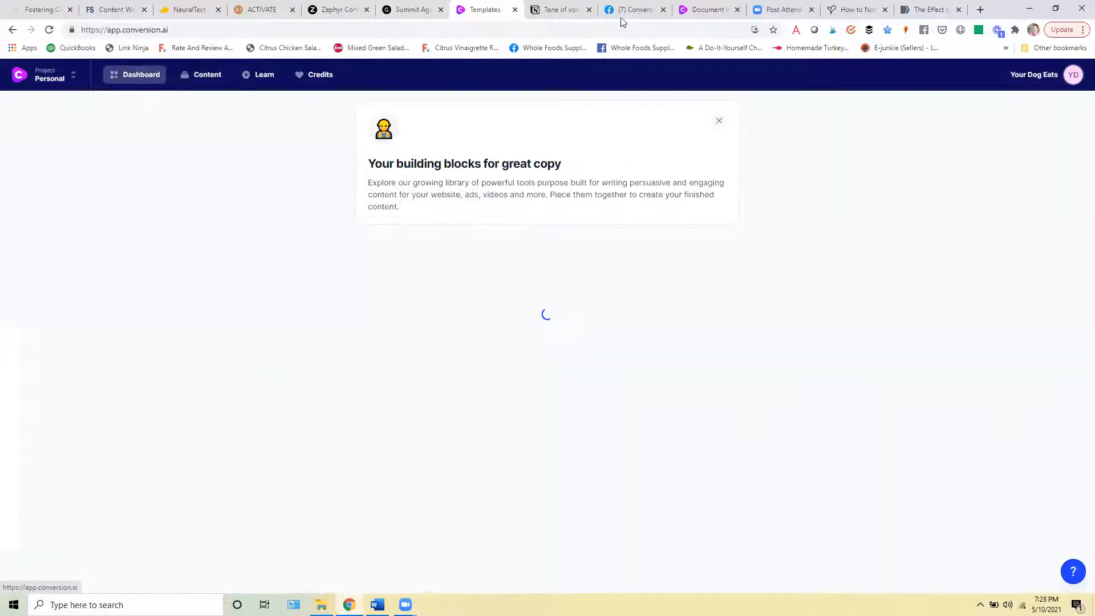
{"action": "left_click", "coordinate": [589, 10]}
{"action": "left_click", "coordinate": [589, 10]}
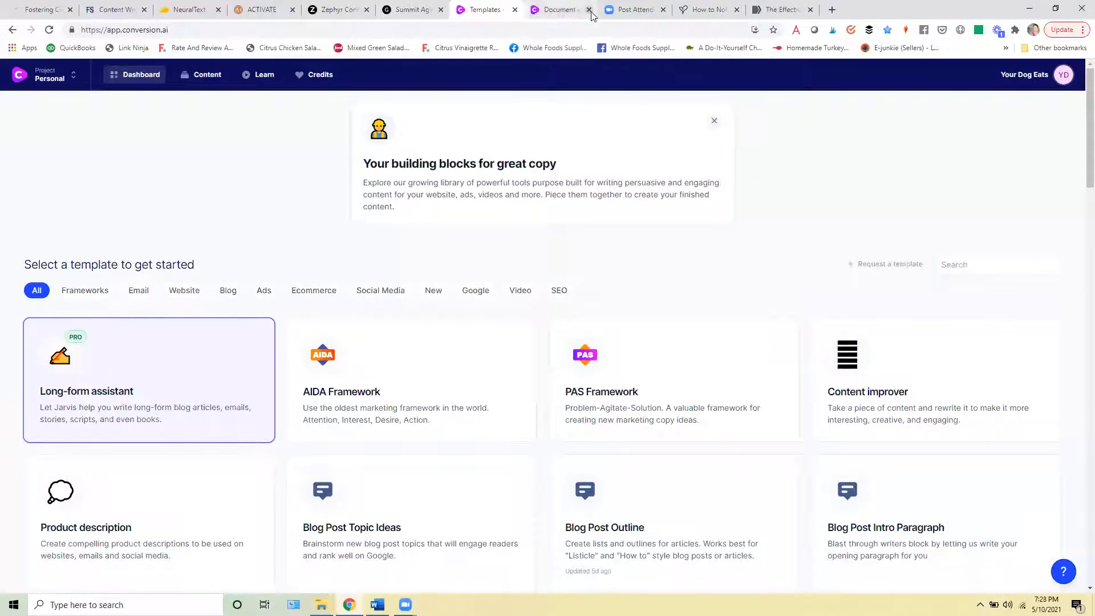